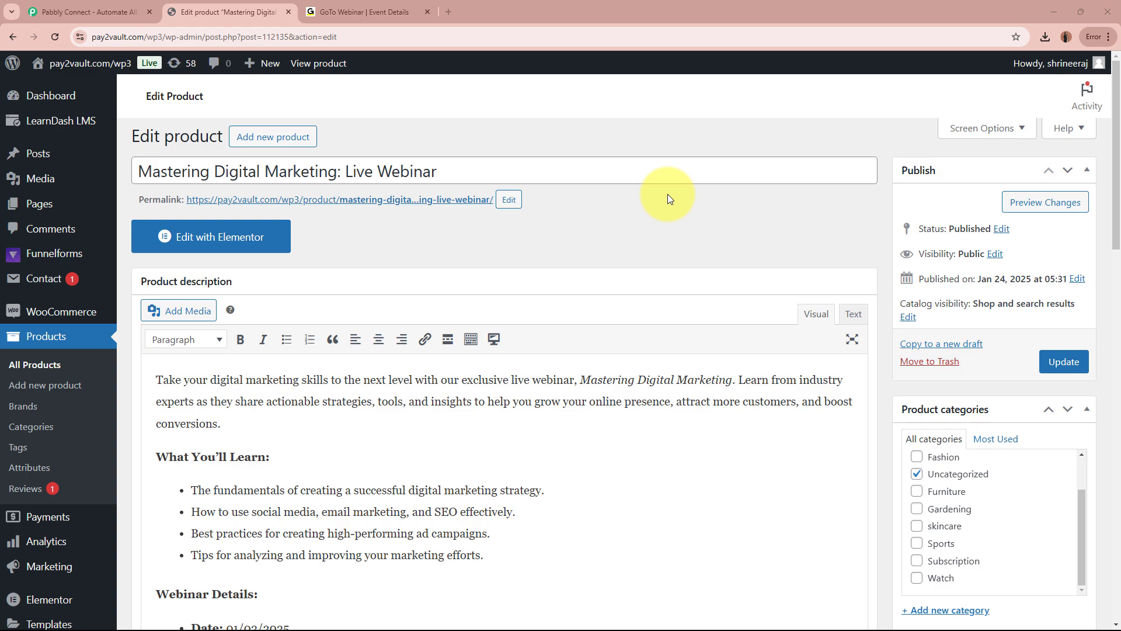
Compare the webinar product with its GoToWebinar event showing 3 registrants, then go to Pabbly Connect's site.
{"action": "left_click", "coordinate": [355, 3]}
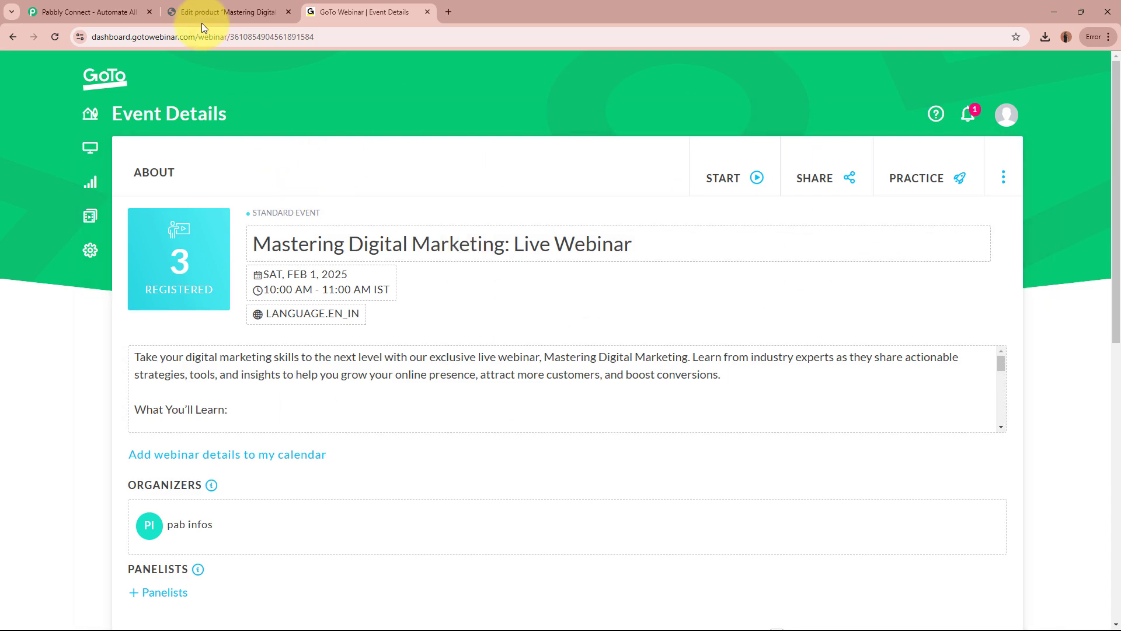
{"action": "left_click", "coordinate": [257, 12]}
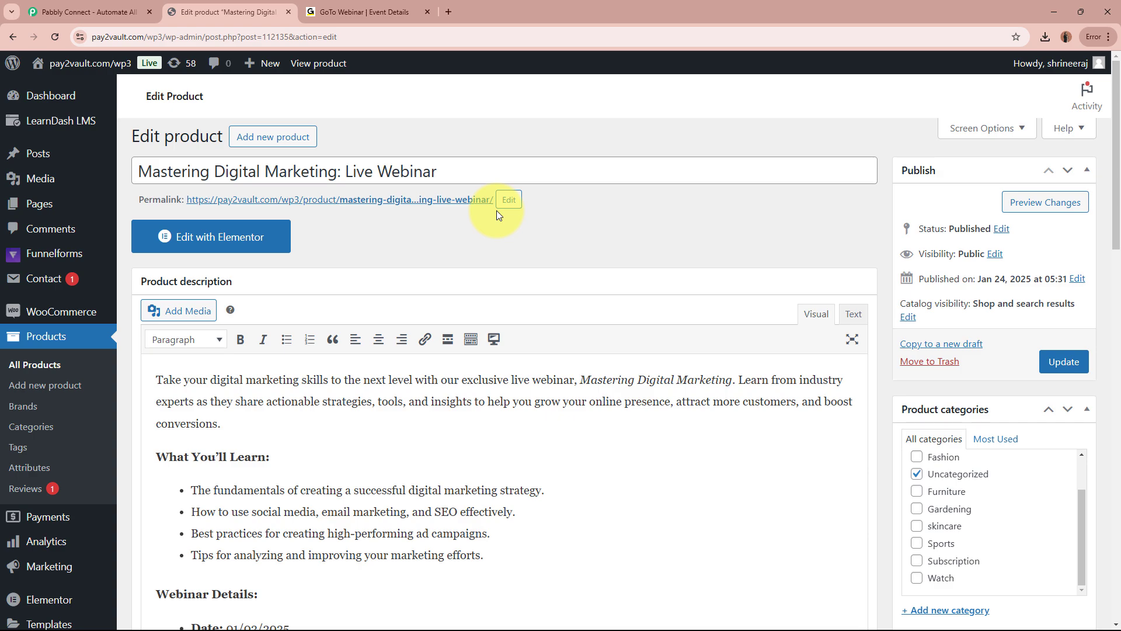
{"action": "left_click", "coordinate": [365, 13]}
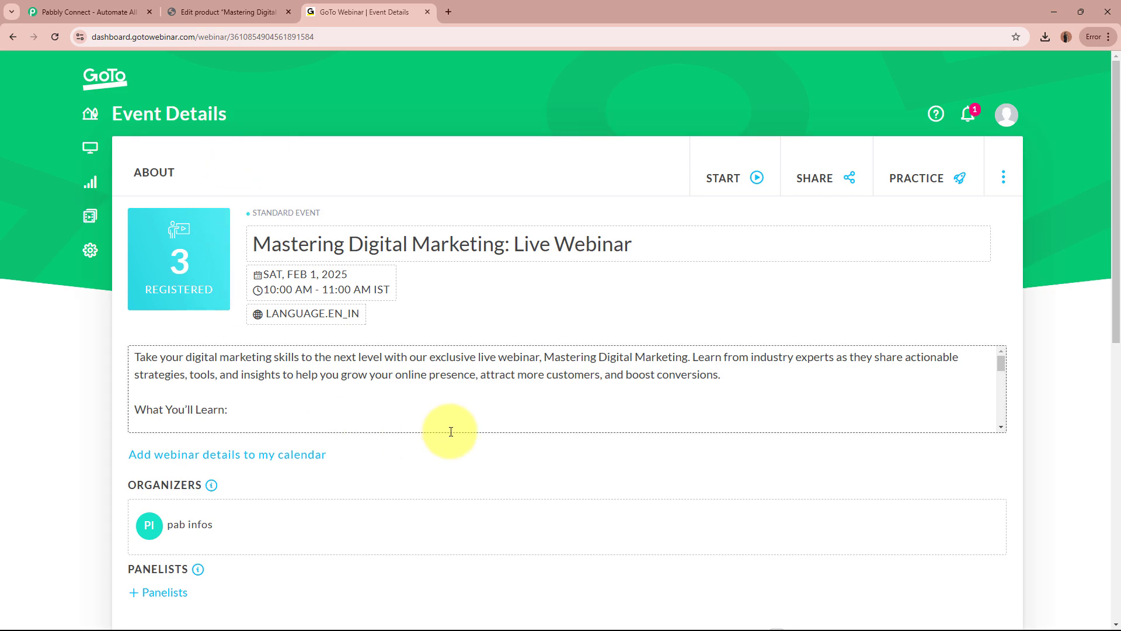
{"action": "left_click", "coordinate": [258, 5]}
{"action": "left_click", "coordinate": [350, 7]}
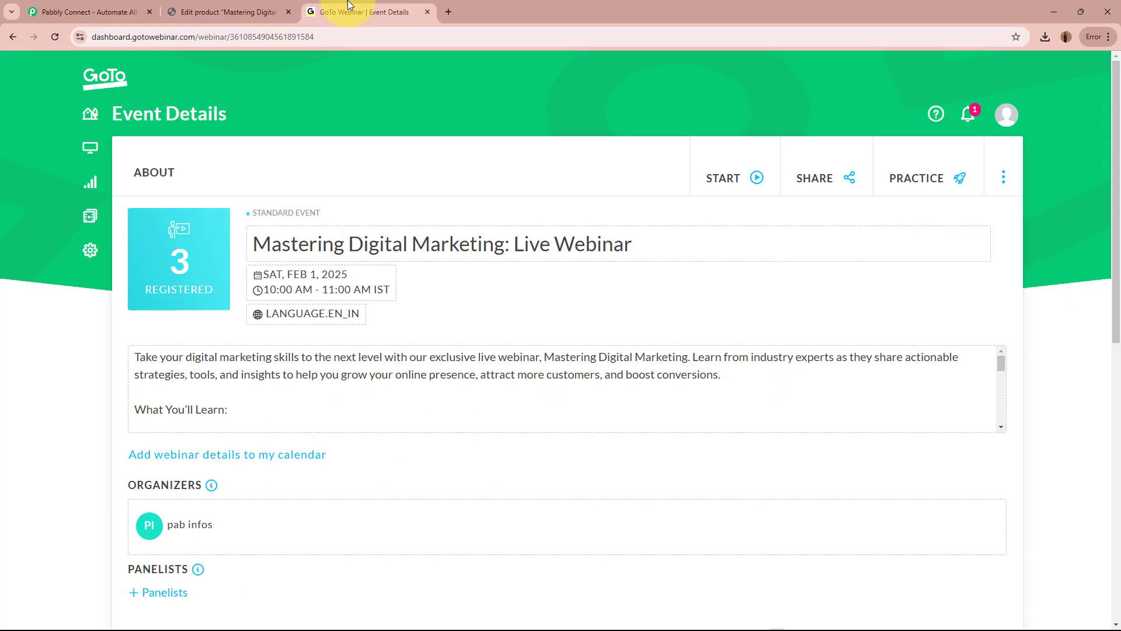
{"action": "left_click", "coordinate": [78, 6]}
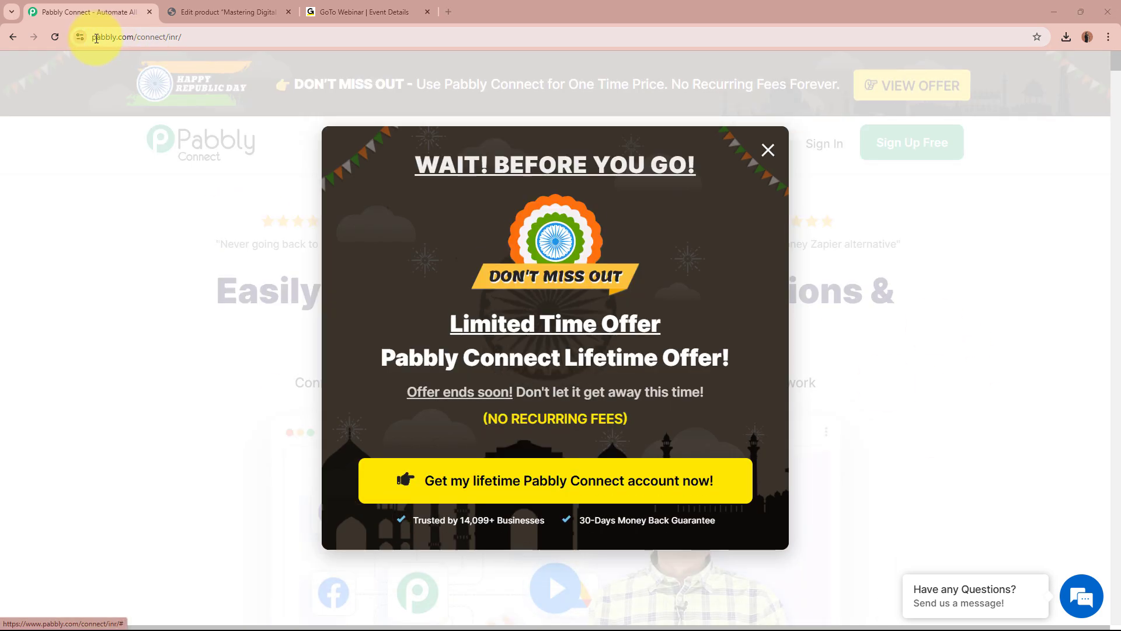
Dismiss the limited-time offer popup and sign in to the Pabbly account.
{"action": "left_click_drag", "start_coordinate": [96, 36], "coordinate": [170, 38]}
{"action": "left_click", "coordinate": [187, 361]}
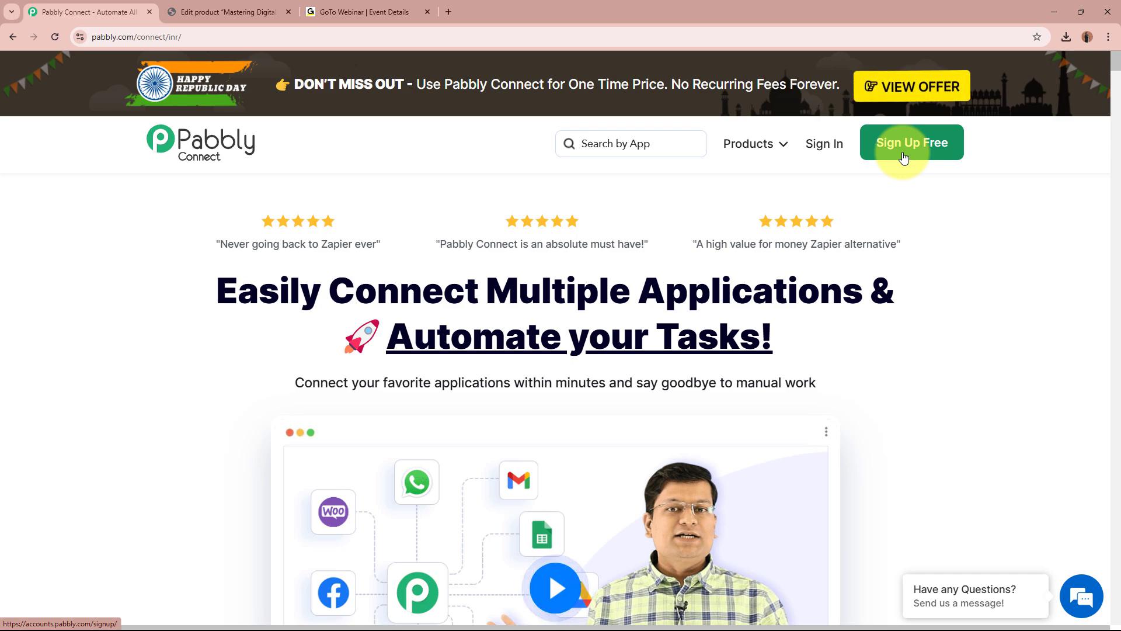
{"action": "left_click", "coordinate": [822, 146]}
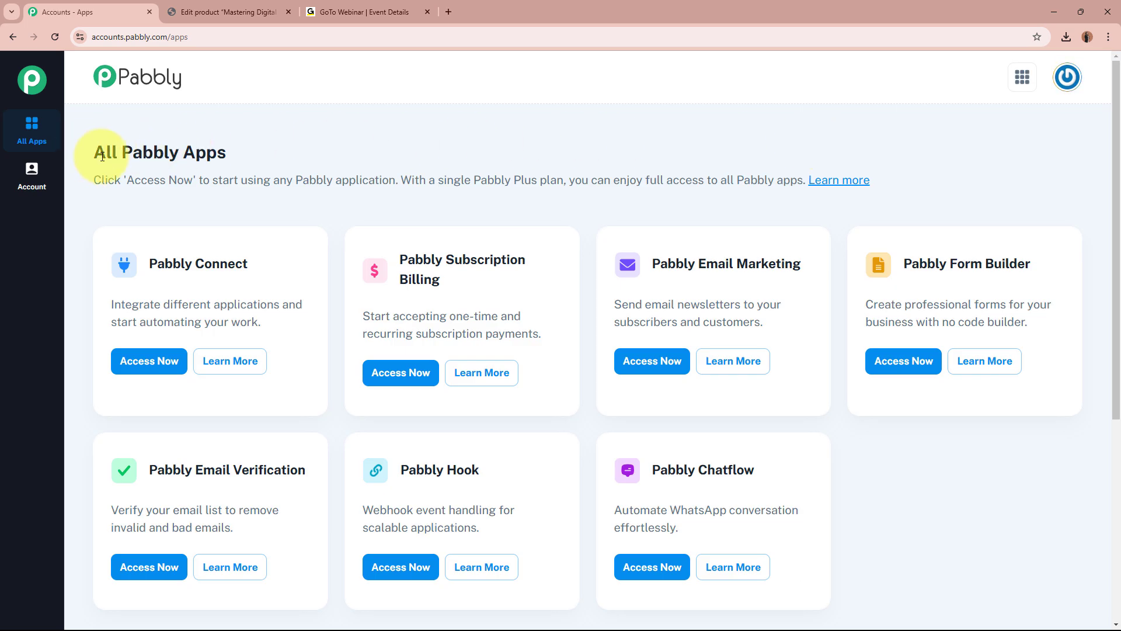
Launch Pabbly Connect from the All Pabbly Apps list.
{"action": "left_click_drag", "start_coordinate": [106, 153], "coordinate": [254, 156]}
{"action": "left_click", "coordinate": [254, 156]}
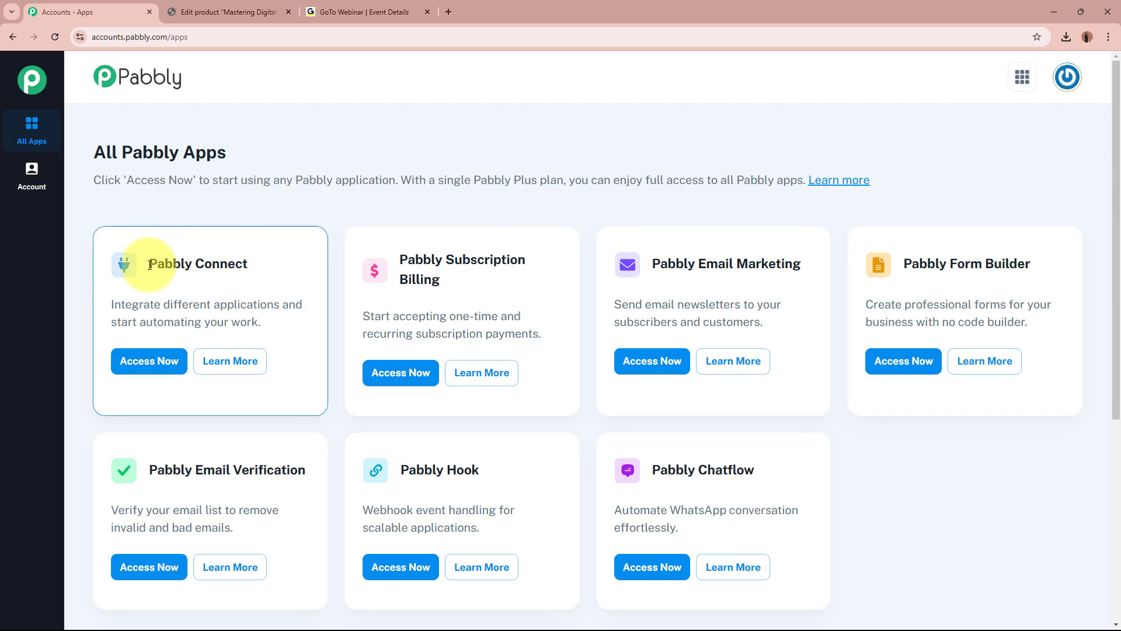
{"action": "left_click_drag", "start_coordinate": [148, 264], "coordinate": [270, 271]}
{"action": "left_click", "coordinate": [268, 266]}
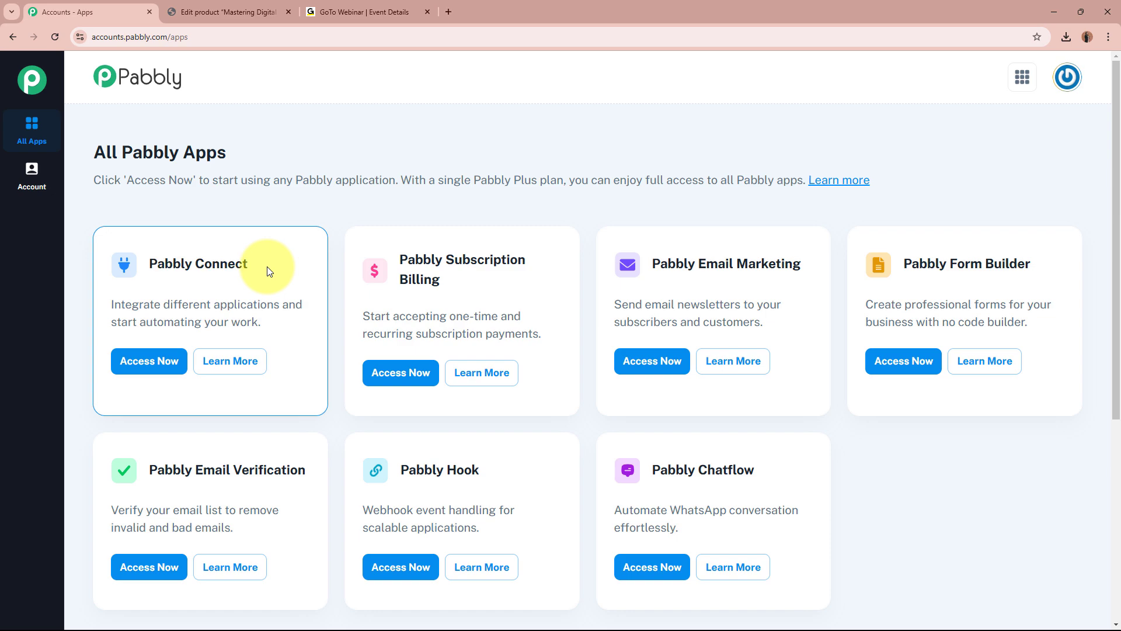
{"action": "left_click", "coordinate": [146, 362]}
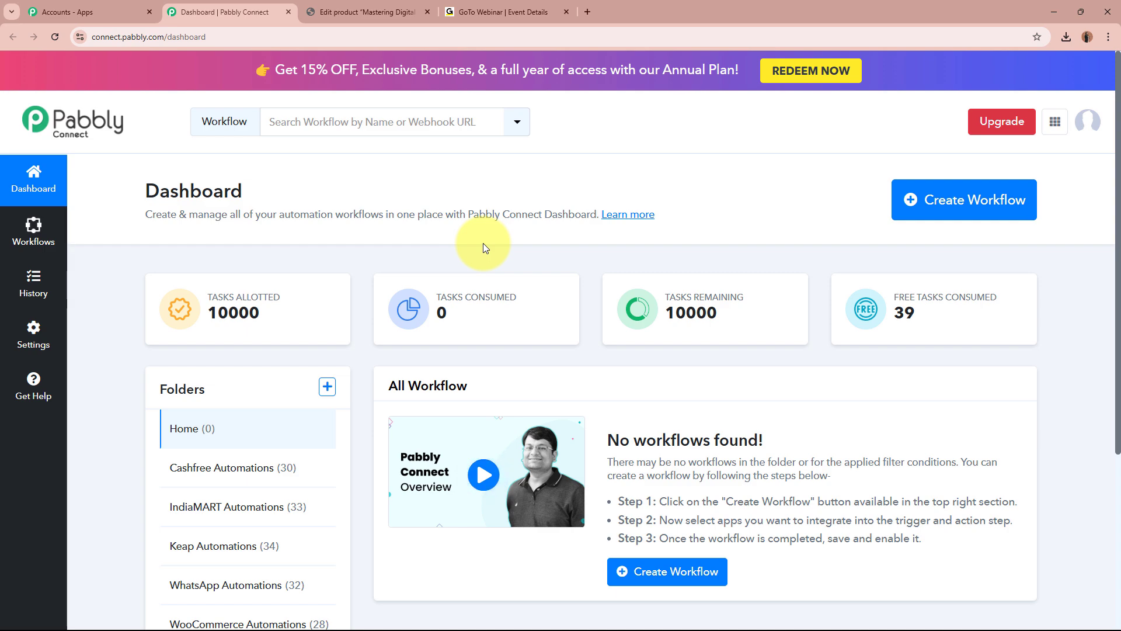
Start a new workflow named 'Create GoToWebinar Registrant for WooCommerce Order'.
{"action": "left_click", "coordinate": [934, 202]}
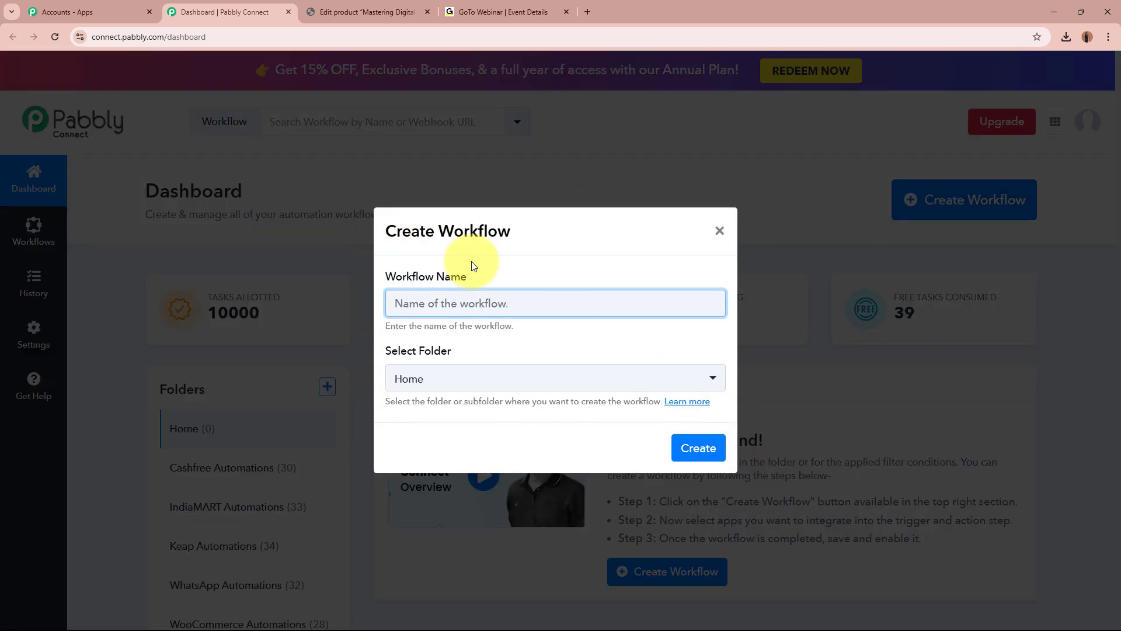
{"action": "left_click_drag", "start_coordinate": [383, 281], "coordinate": [553, 282]}
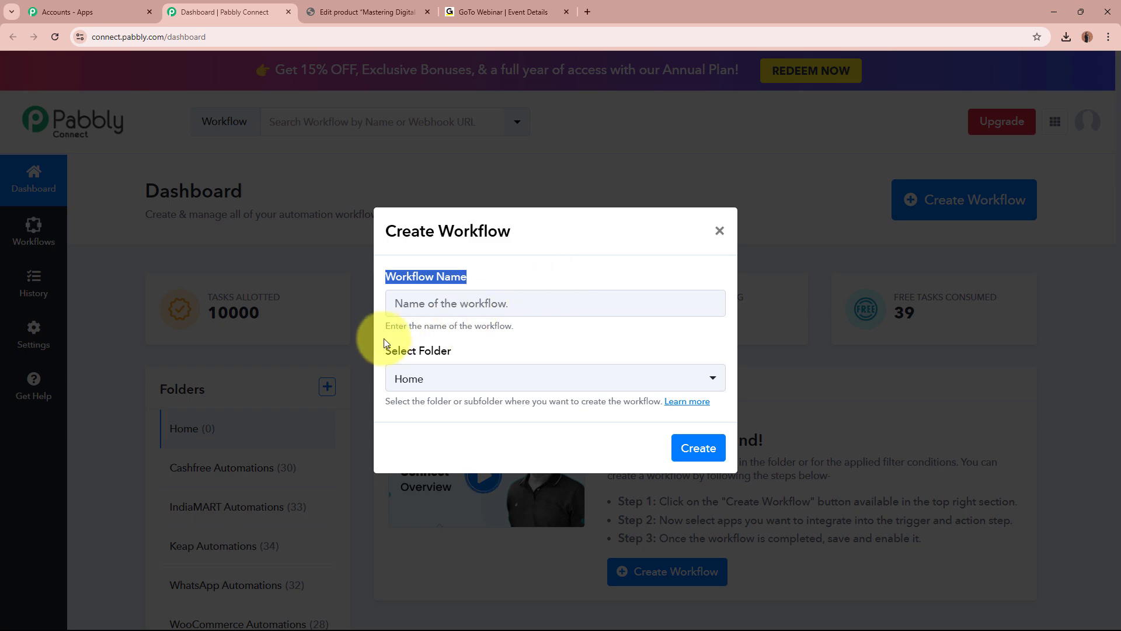
{"action": "left_click_drag", "start_coordinate": [384, 352], "coordinate": [458, 352]}
{"action": "left_click", "coordinate": [464, 303]}
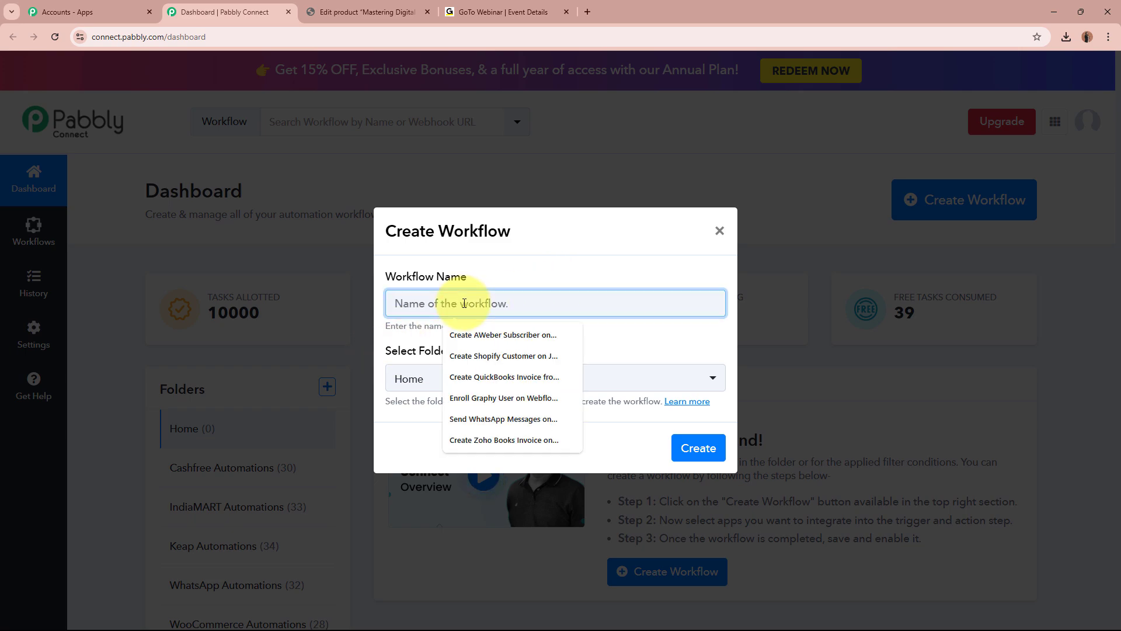
{"action": "type", "text": "Create GoToWebinar Registrant for WooCommerce Order"}
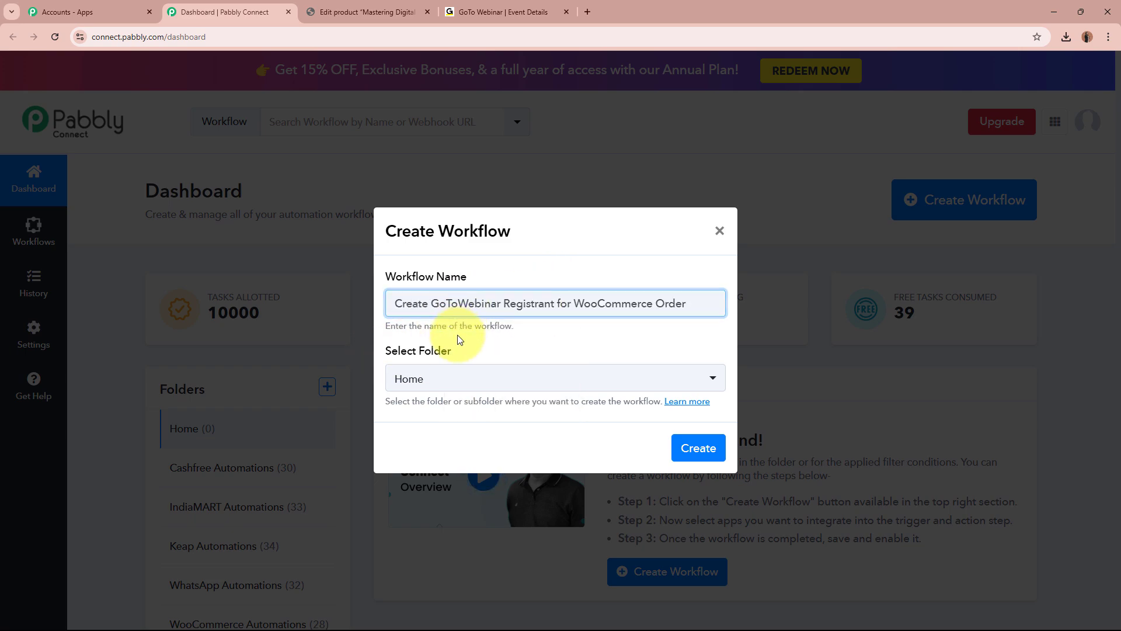
{"action": "left_click_drag", "start_coordinate": [404, 303], "coordinate": [681, 304]}
{"action": "left_click", "coordinate": [671, 296]}
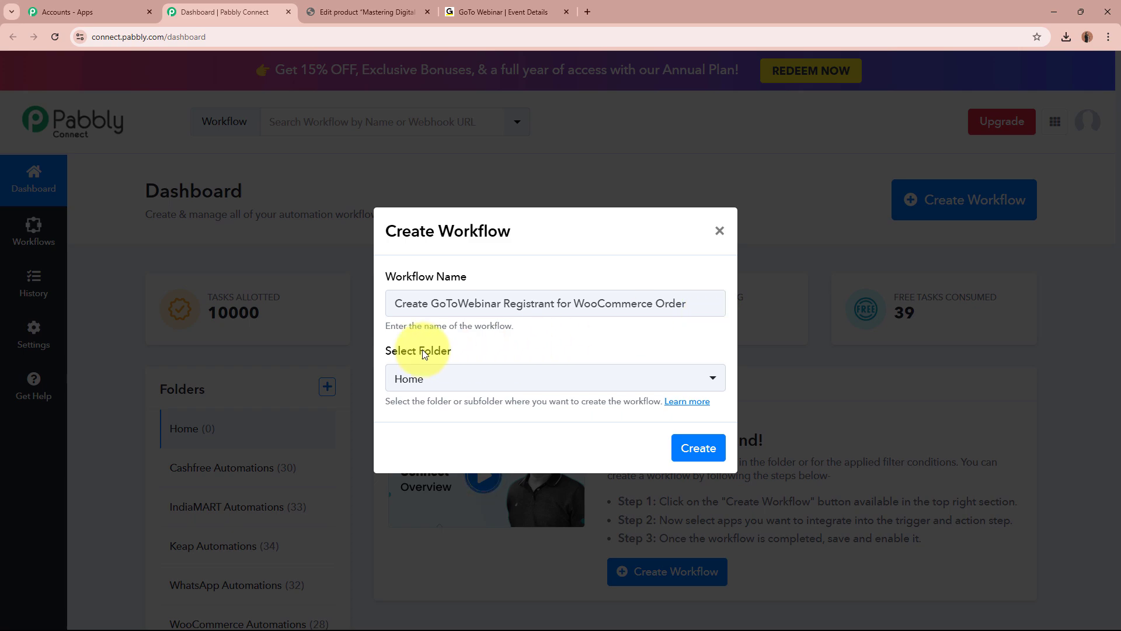
File the workflow under the WooCommerce Automations folder and create it.
{"action": "left_click_drag", "start_coordinate": [371, 350], "coordinate": [472, 356]}
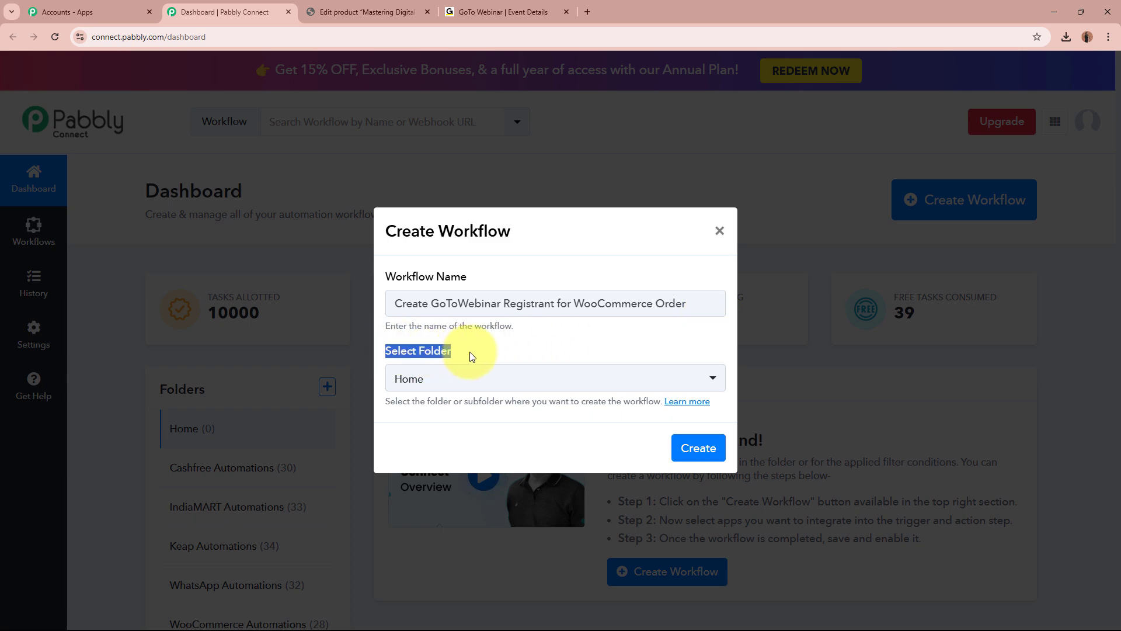
{"action": "left_click", "coordinate": [470, 356]}
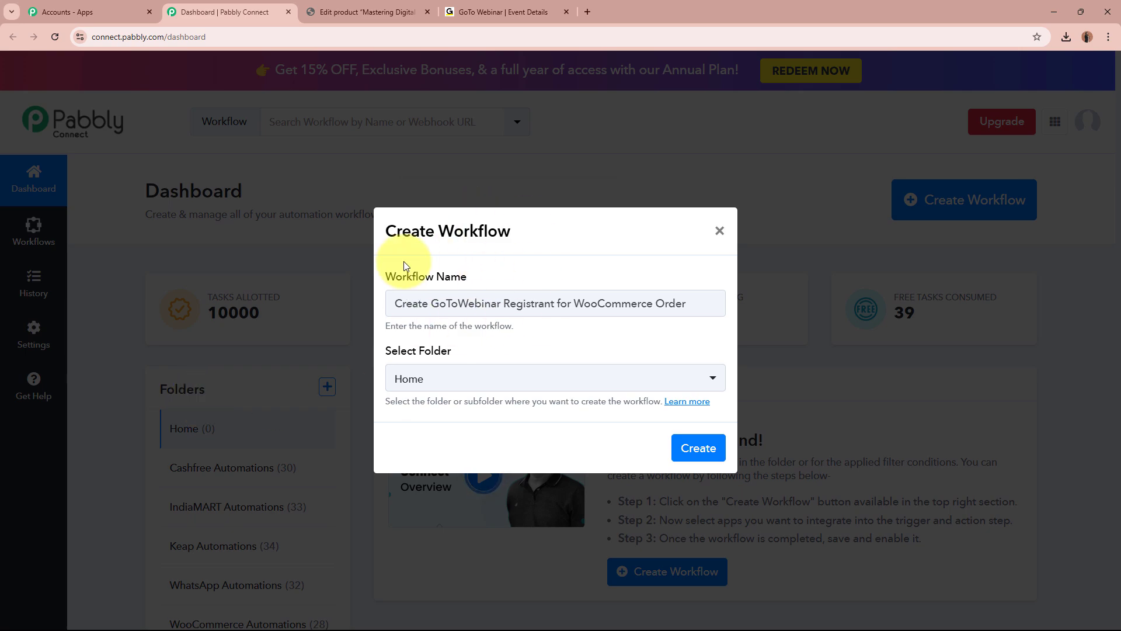
{"action": "left_click", "coordinate": [463, 379]}
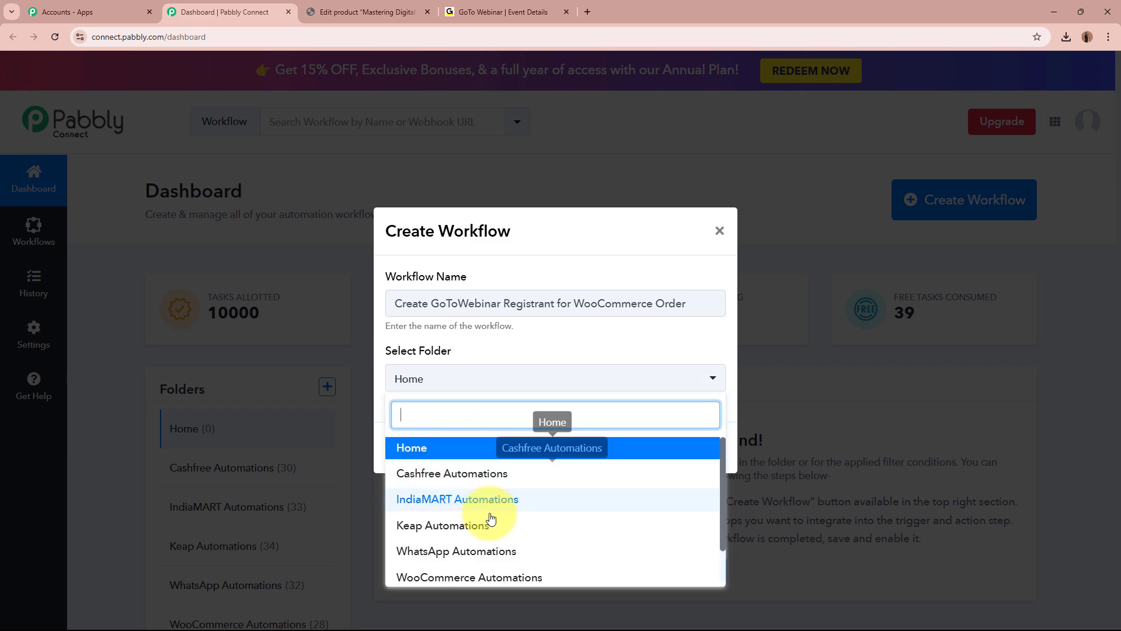
{"action": "scroll", "coordinate": [543, 551], "scroll_direction": "down", "scroll_amount": 1}
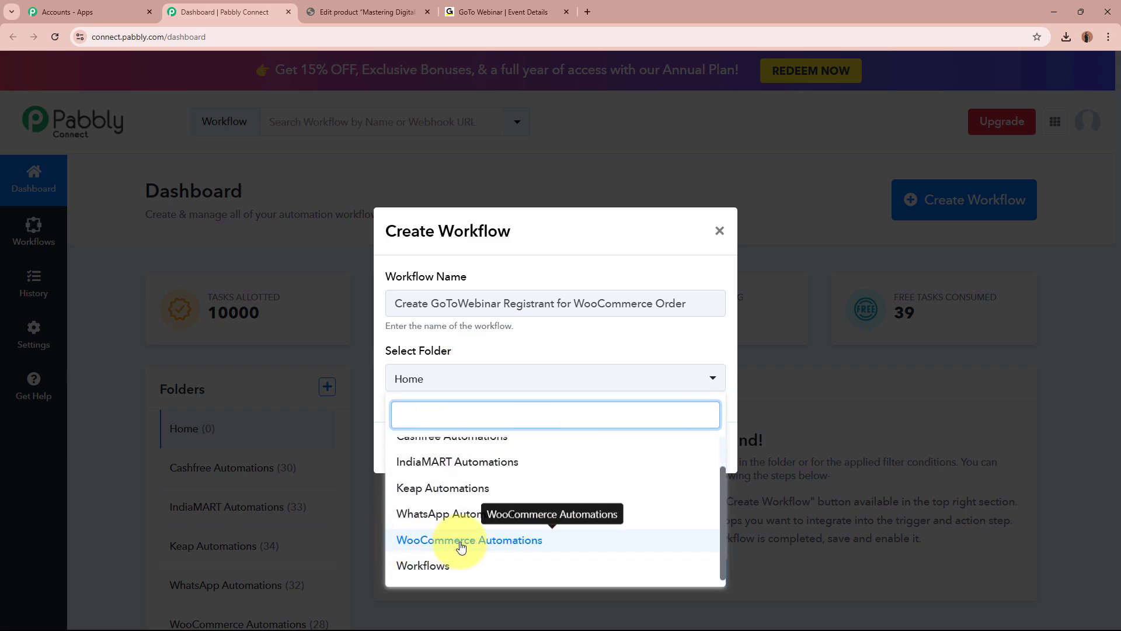
{"action": "left_click", "coordinate": [538, 541]}
{"action": "left_click", "coordinate": [469, 432]}
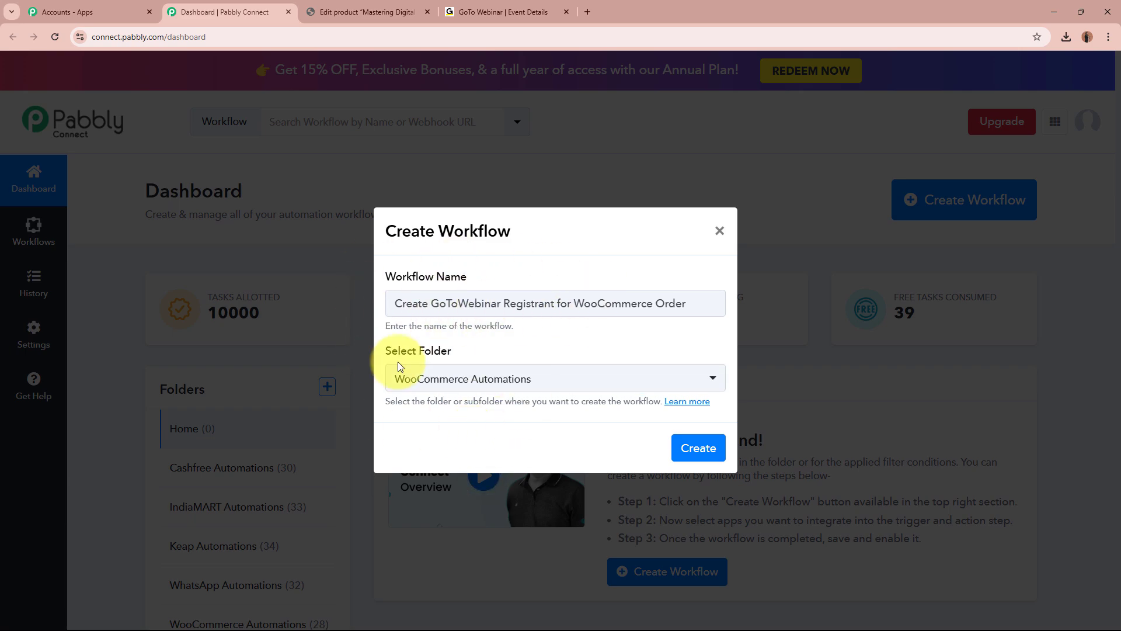
{"action": "left_click", "coordinate": [699, 451]}
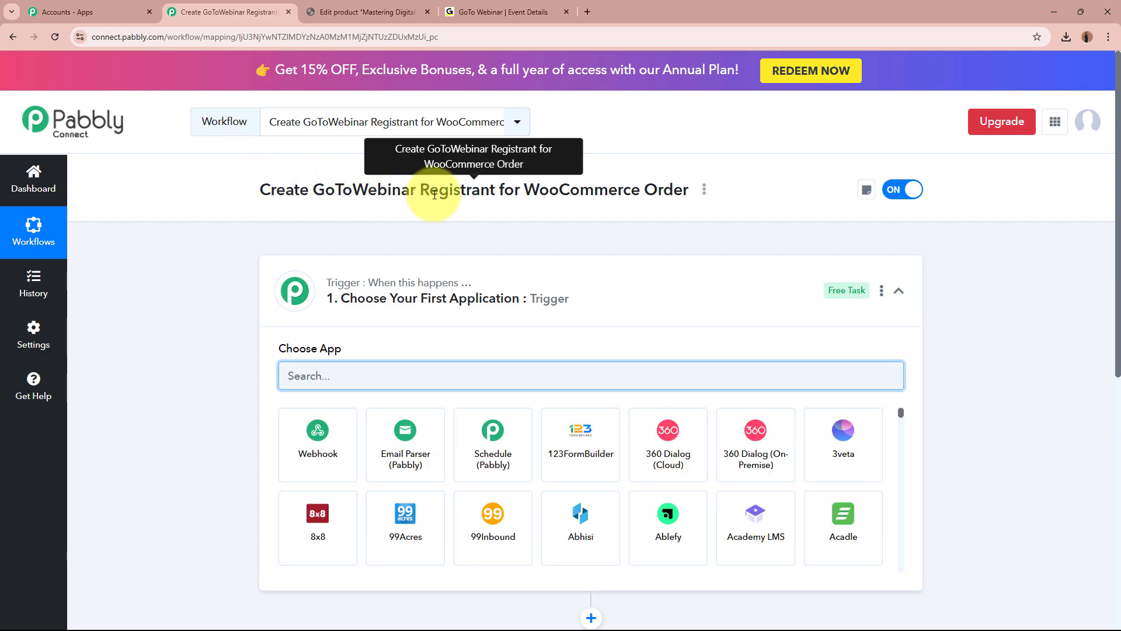
Search the trigger's app list for 'WooCom' and pick WooCommerce as the trigger app.
{"action": "left_click", "coordinate": [675, 285]}
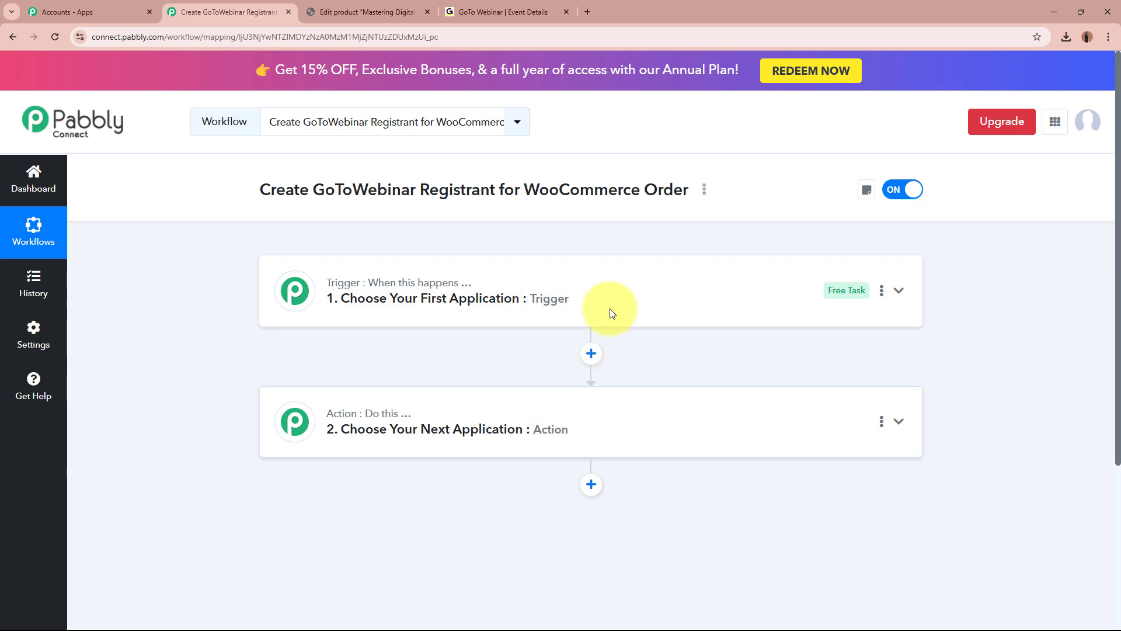
{"action": "left_click", "coordinate": [636, 281]}
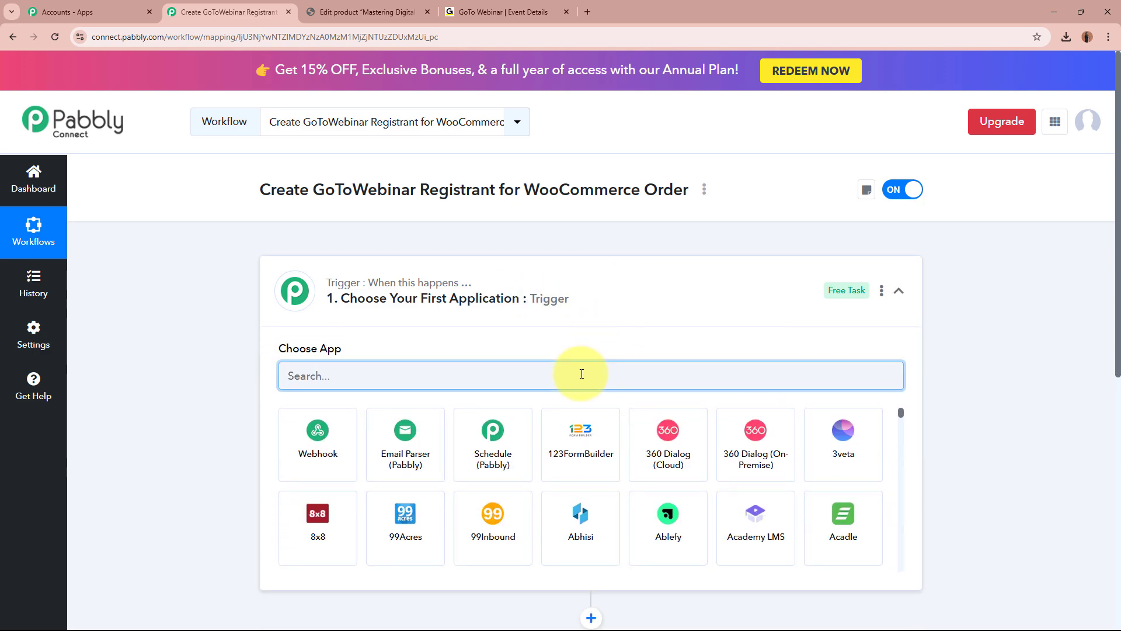
{"action": "key", "text": "Caps_Lock"}
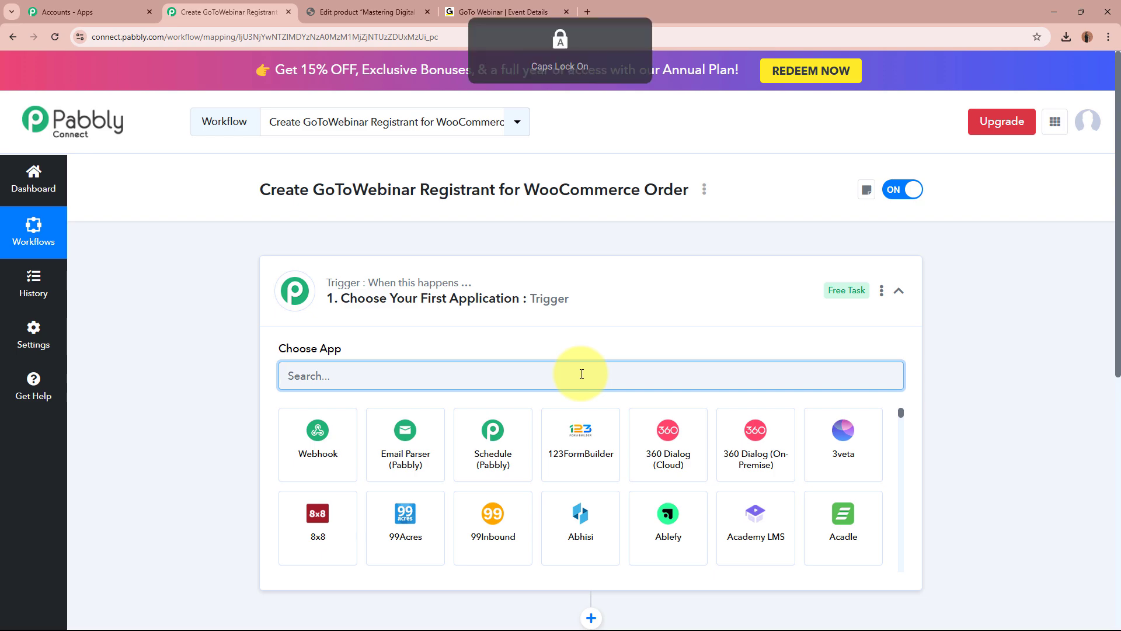
{"action": "type", "text": "W"}
{"action": "key", "text": "Caps_Lock"}
{"action": "type", "text": "ooCom"}
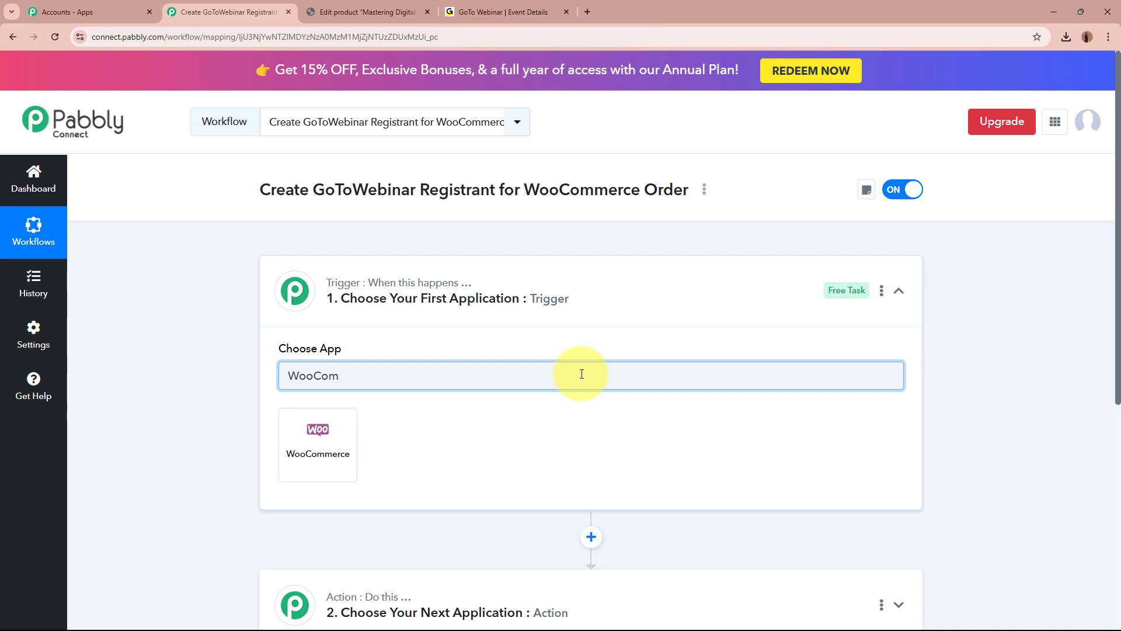
{"action": "left_click", "coordinate": [318, 444]}
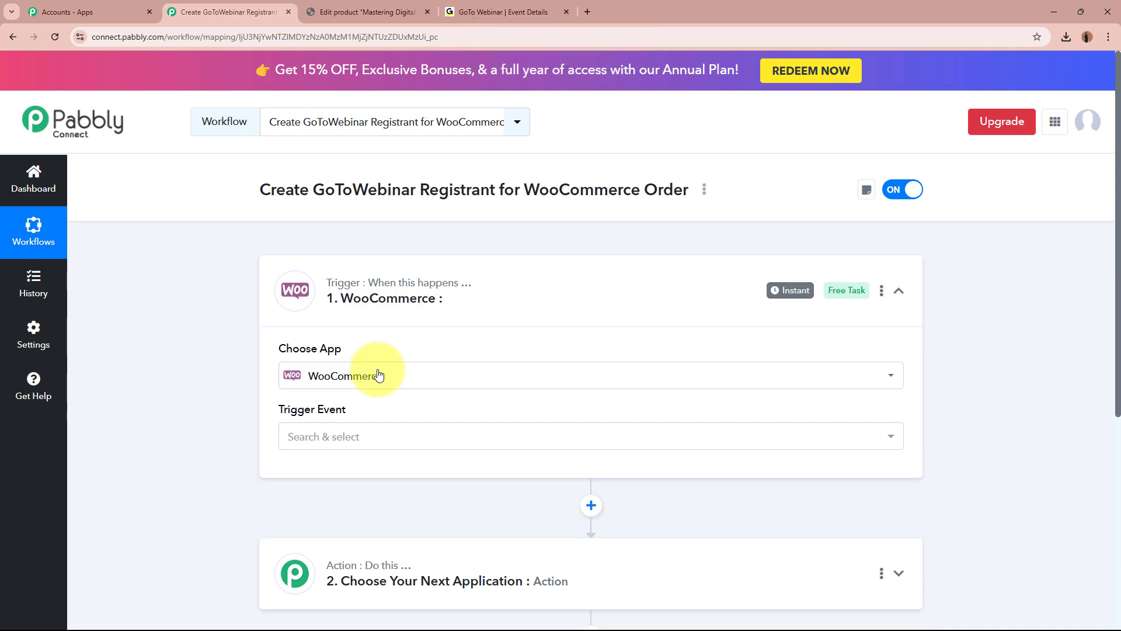
{"action": "left_click", "coordinate": [352, 11]}
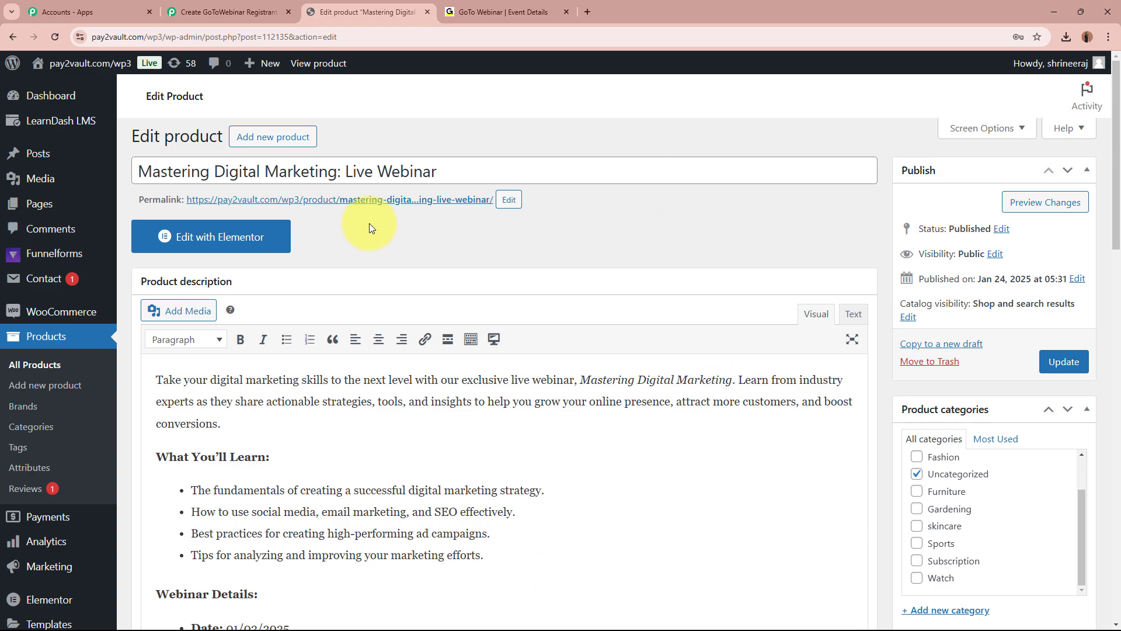
{"action": "left_click_drag", "start_coordinate": [160, 170], "coordinate": [417, 157]}
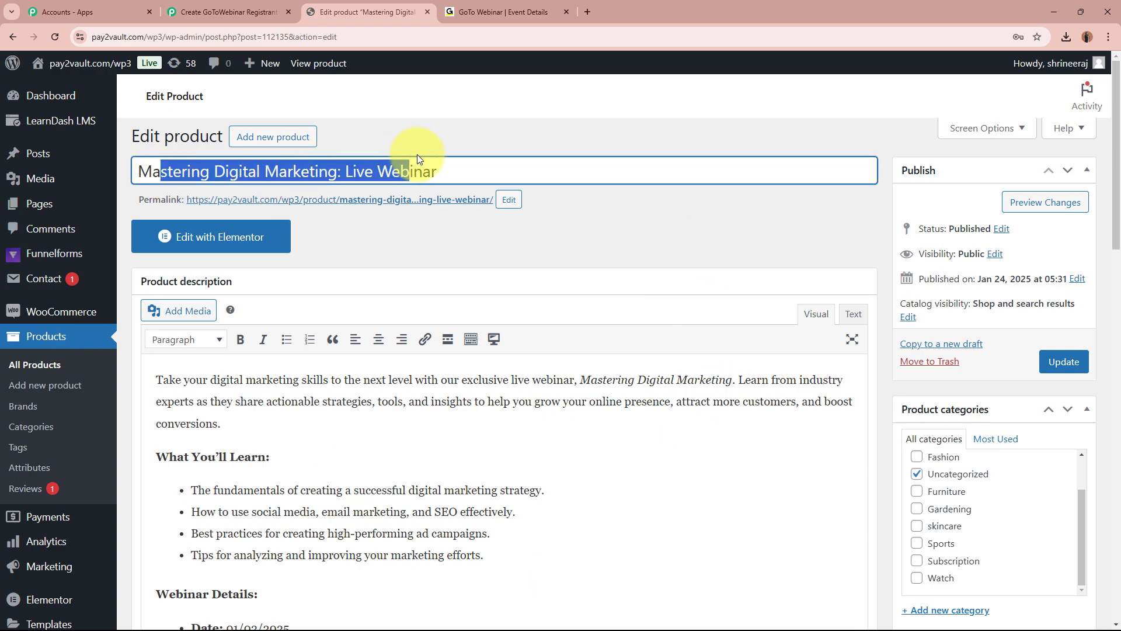
{"action": "left_click", "coordinate": [461, 243]}
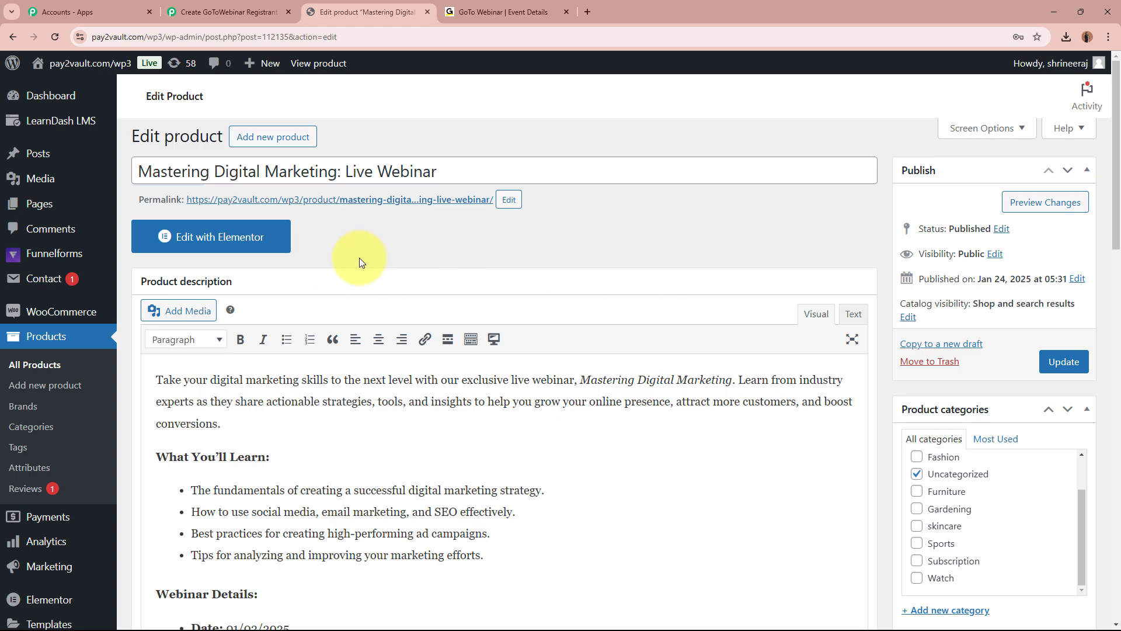
{"action": "left_click", "coordinate": [228, 12]}
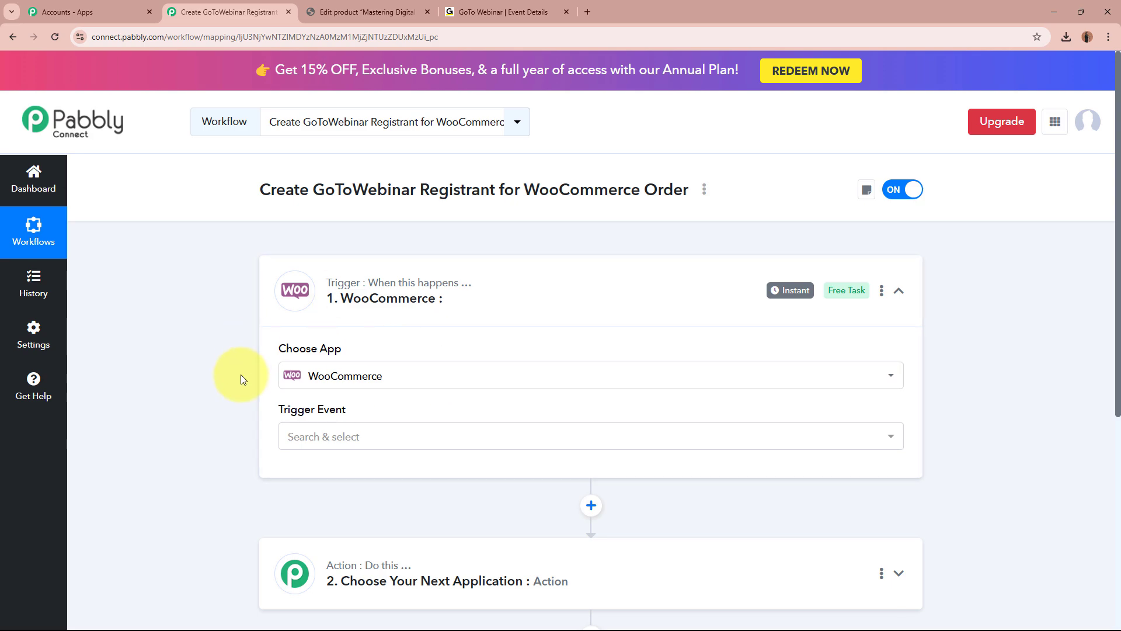
Set the WooCommerce trigger event to New Order Created.
{"action": "left_click_drag", "start_coordinate": [271, 355], "coordinate": [373, 351]}
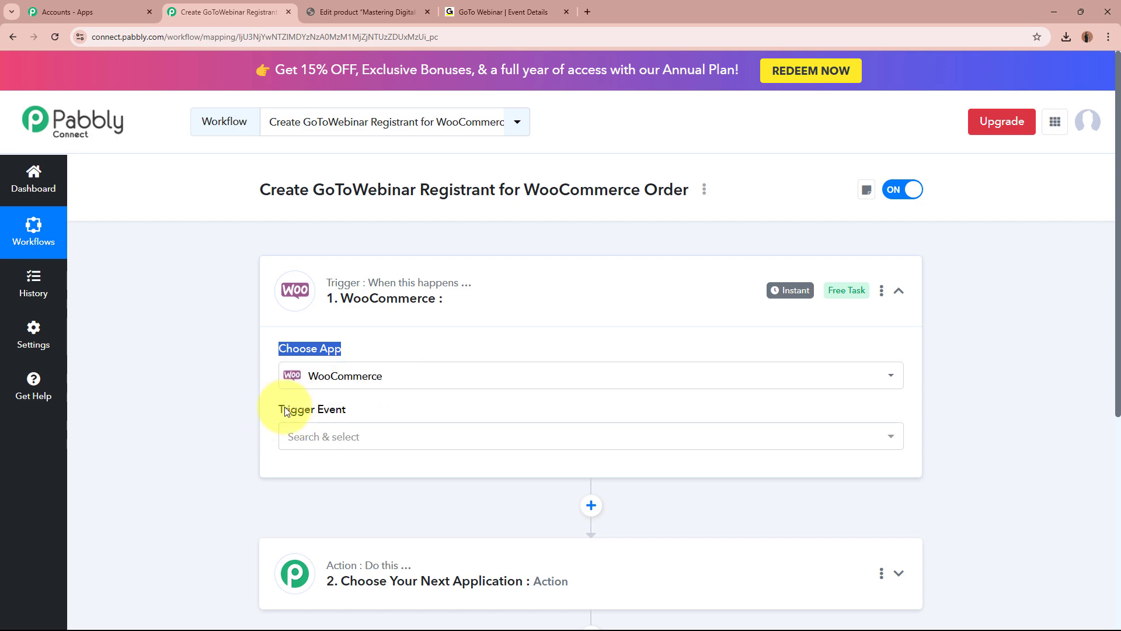
{"action": "left_click_drag", "start_coordinate": [262, 408], "coordinate": [325, 438]}
{"action": "left_click", "coordinate": [327, 447]}
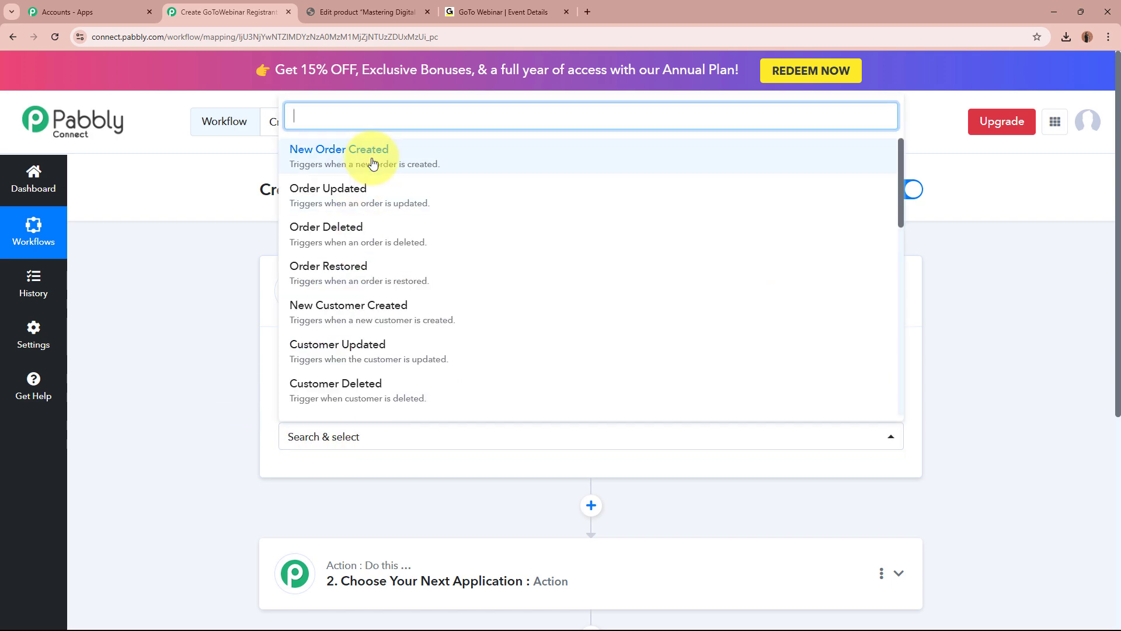
{"action": "left_click", "coordinate": [315, 153]}
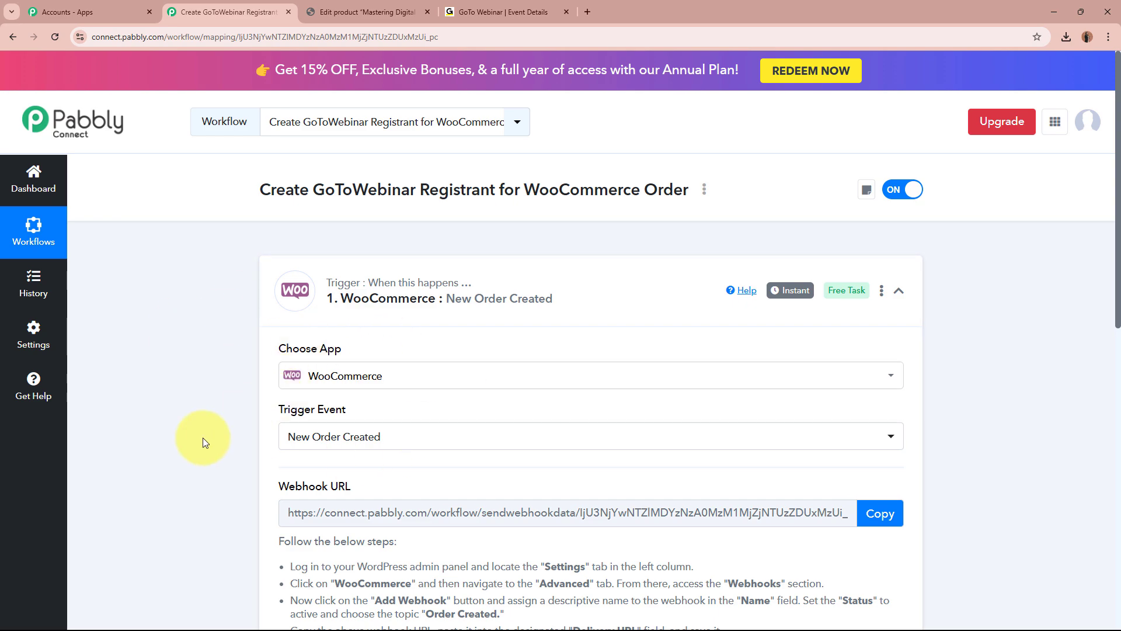
{"action": "scroll", "coordinate": [203, 442], "scroll_direction": "down", "scroll_amount": 1}
{"action": "scroll", "coordinate": [204, 438], "scroll_direction": "down", "scroll_amount": 2}
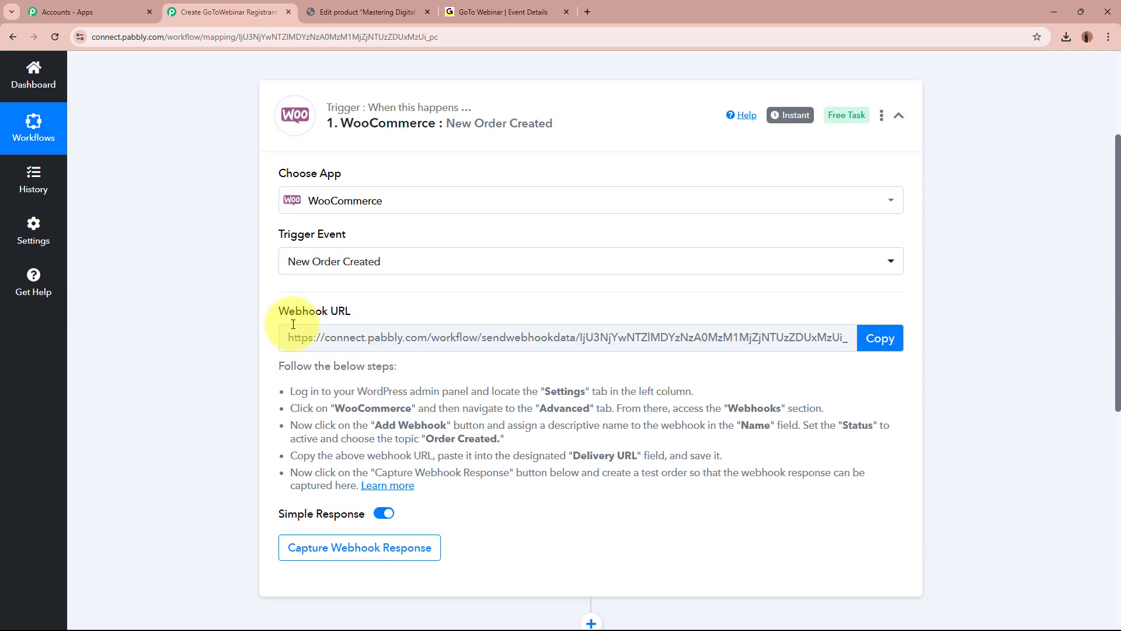
Copy the generated webhook URL and return to the WordPress product editor.
{"action": "left_click_drag", "start_coordinate": [279, 314], "coordinate": [350, 314]}
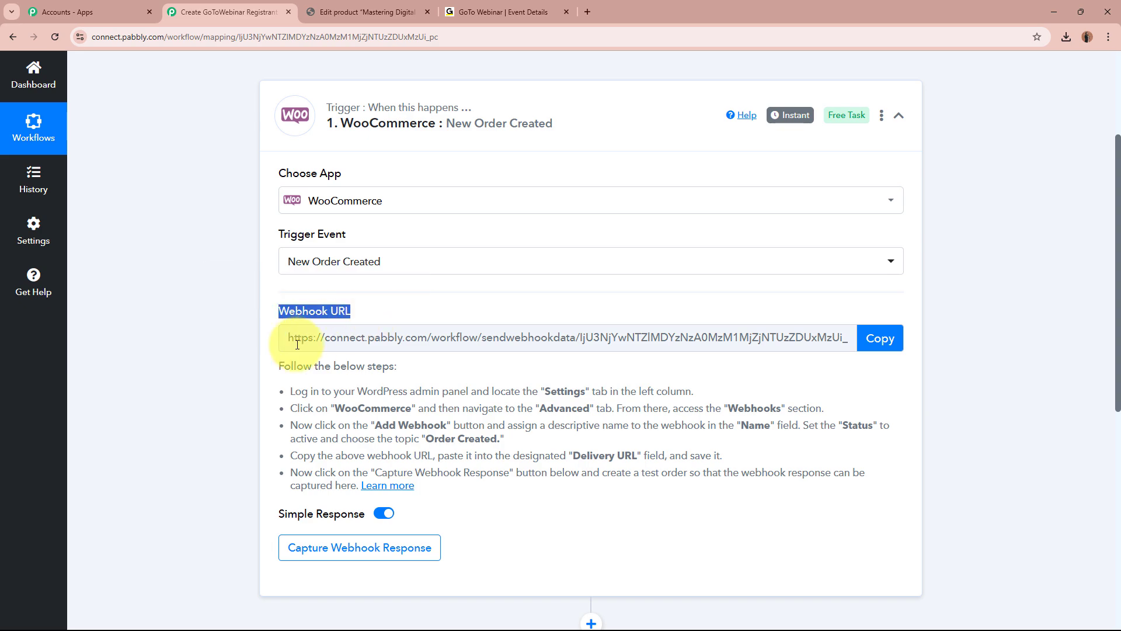
{"action": "left_click", "coordinate": [214, 385]}
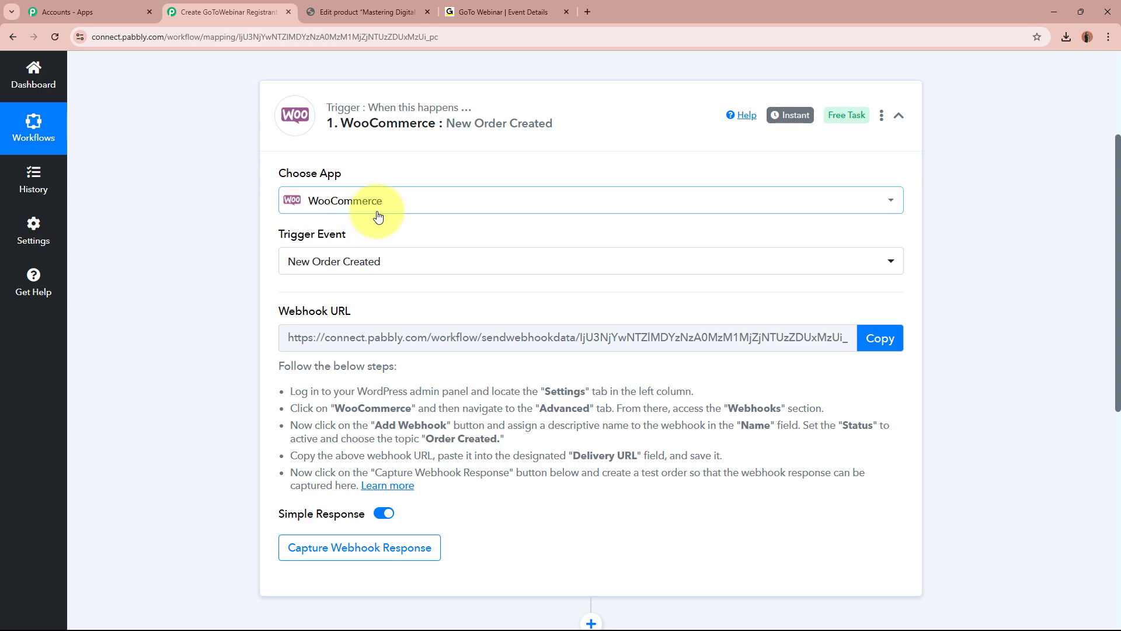
{"action": "left_click_drag", "start_coordinate": [279, 362], "coordinate": [506, 479]}
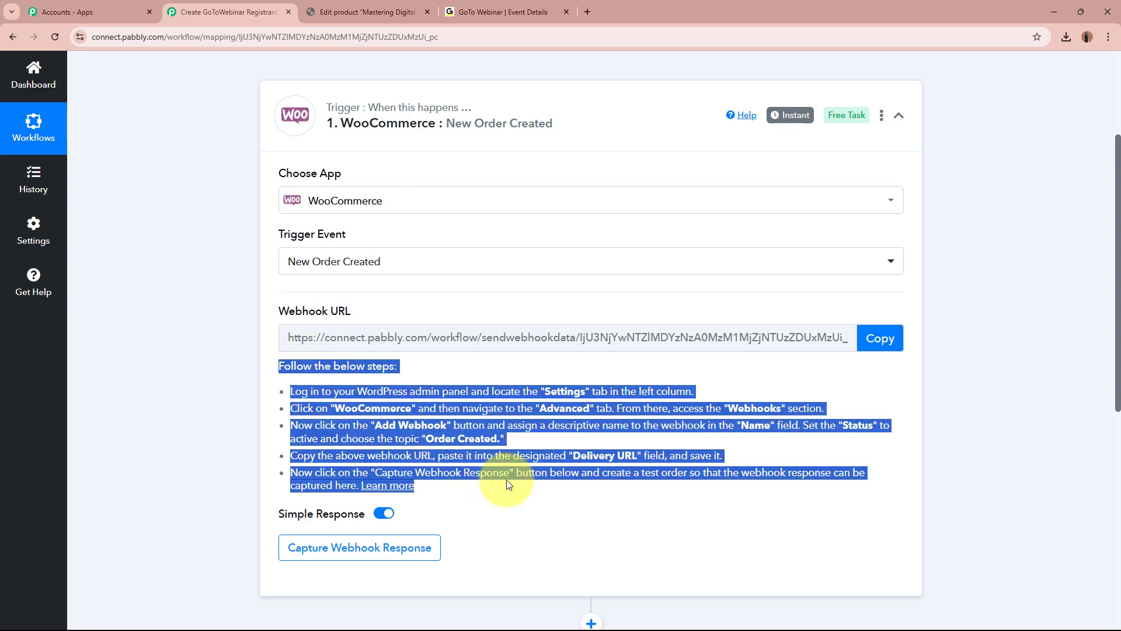
{"action": "left_click", "coordinate": [502, 466]}
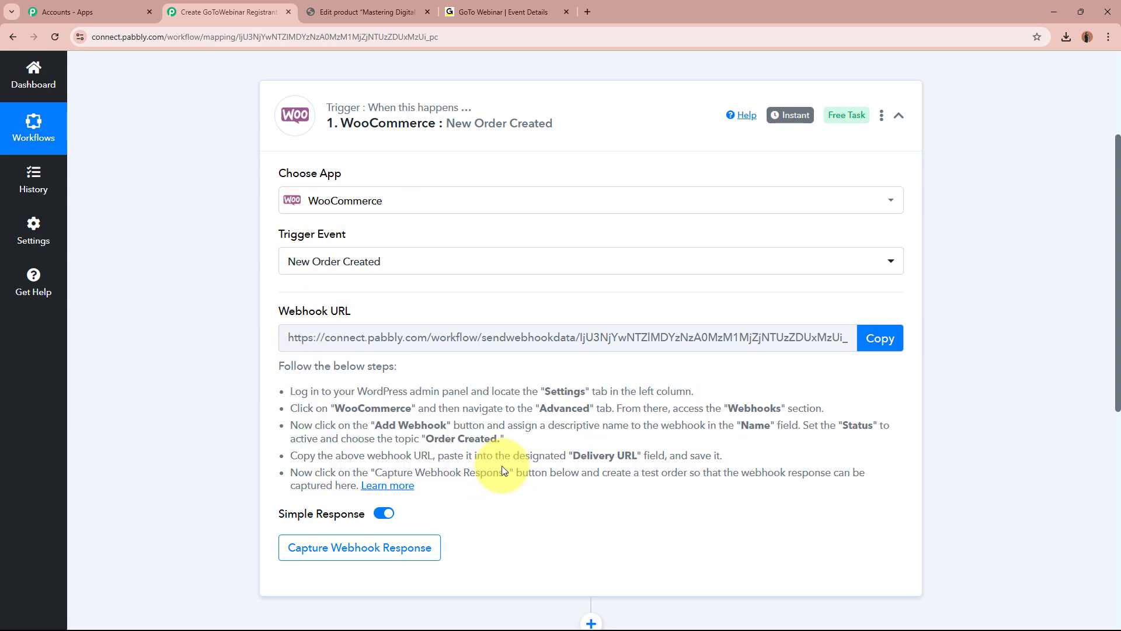
{"action": "left_click", "coordinate": [882, 340]}
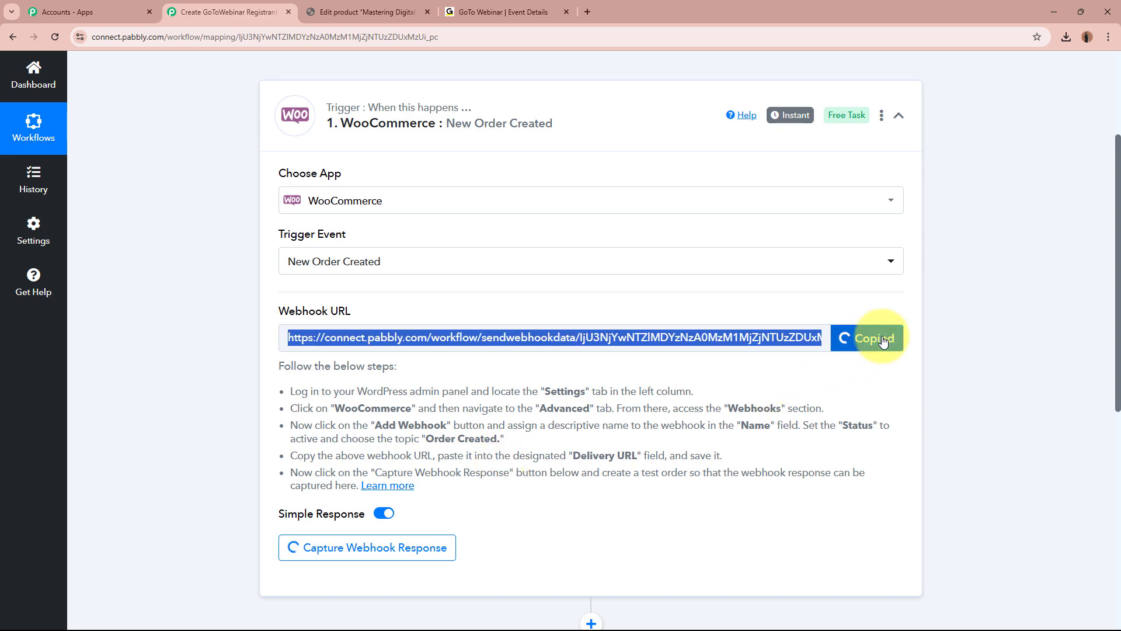
{"action": "scroll", "coordinate": [881, 335], "scroll_direction": "up", "scroll_amount": 3}
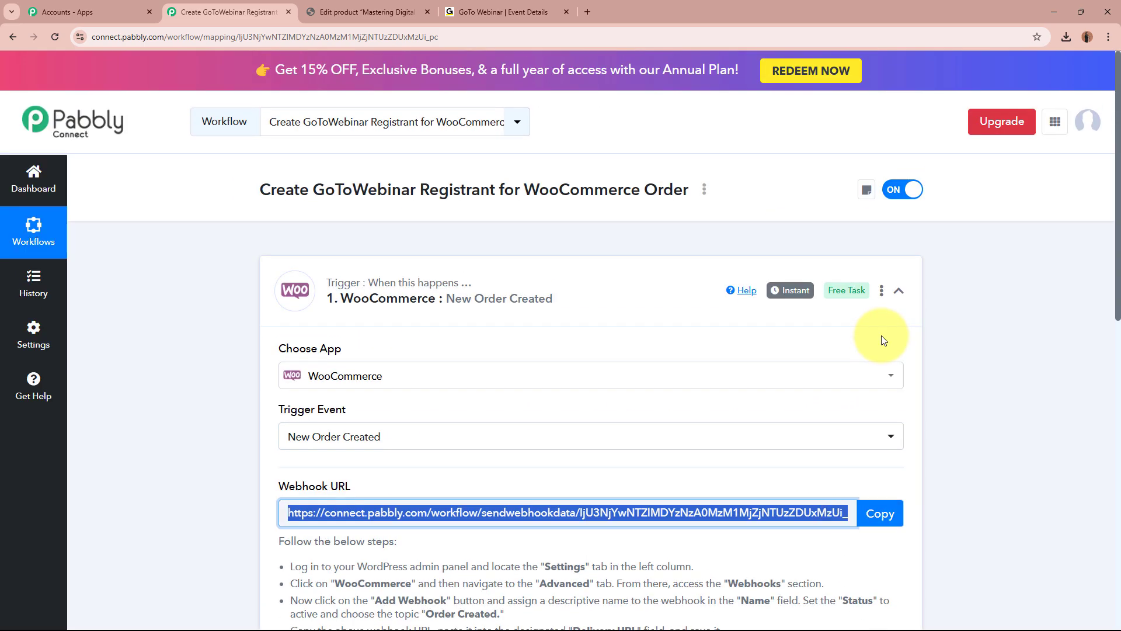
{"action": "left_click", "coordinate": [181, 424]}
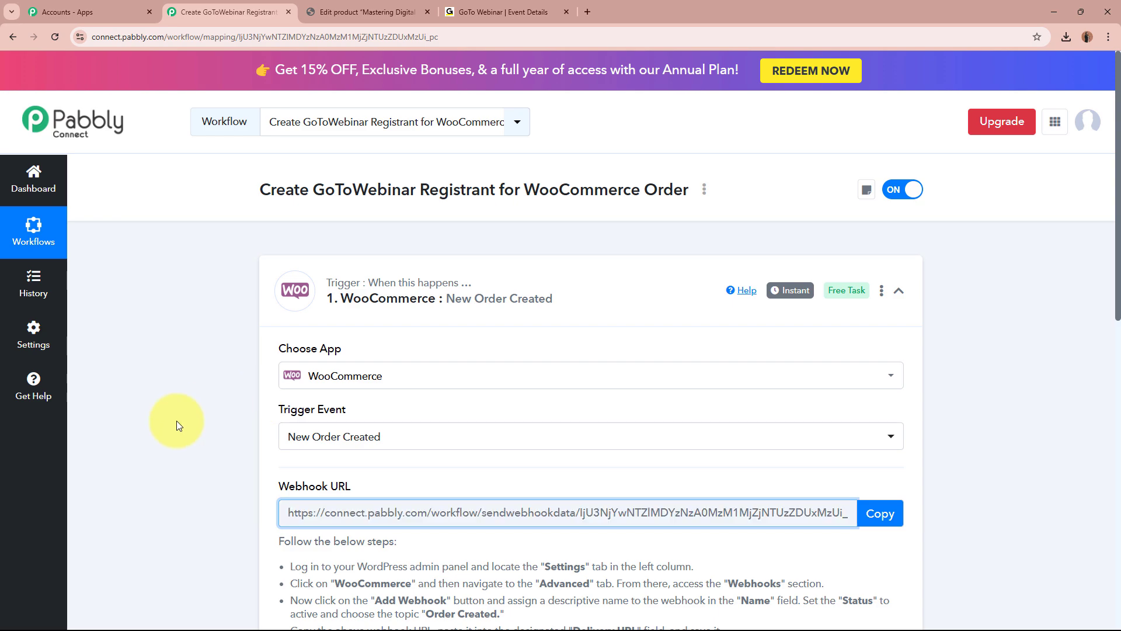
{"action": "left_click", "coordinate": [359, 5]}
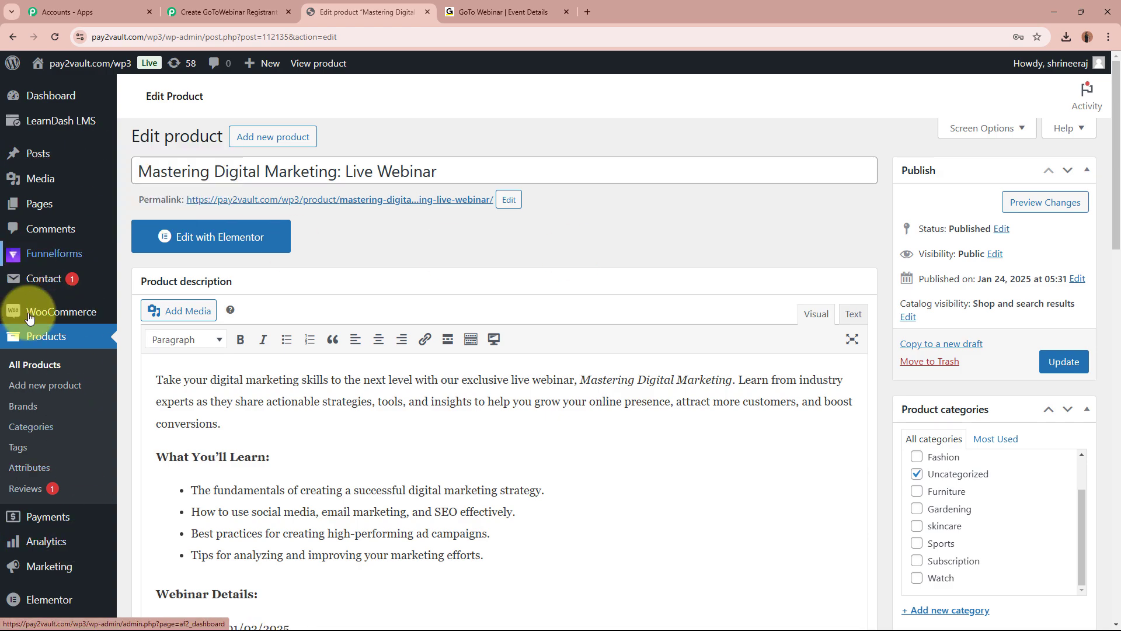
Show the WooCommerce submenu in the WordPress admin sidebar.
{"action": "mouse_move", "coordinate": [35, 313]}
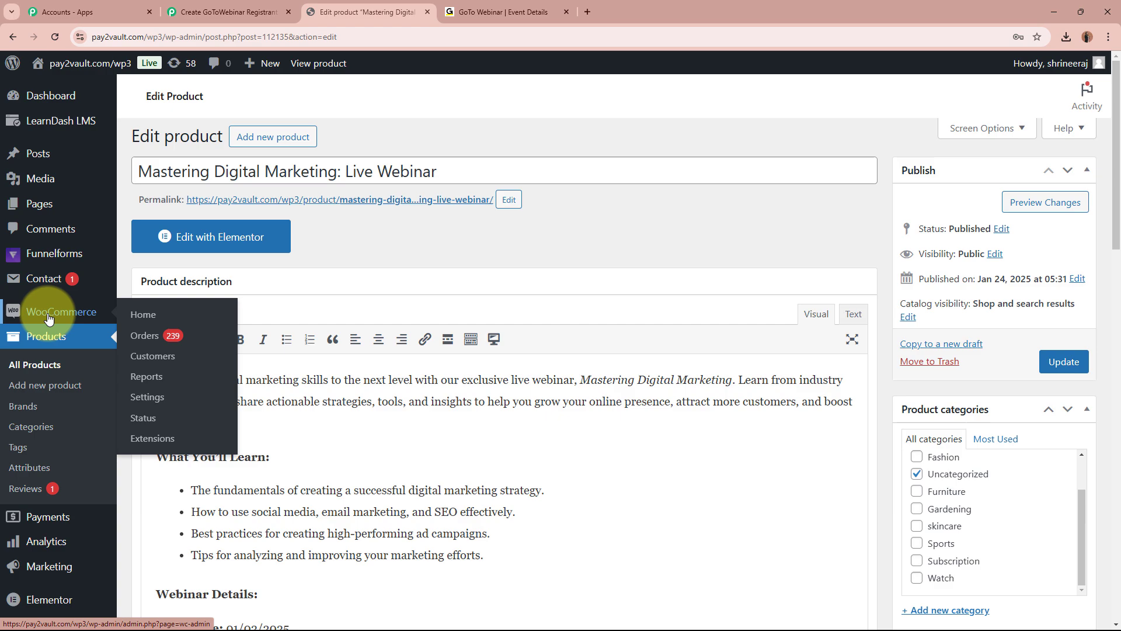
Go to WooCommerce Settings > Advanced > Webhooks and start a new webhook.
{"action": "left_click", "coordinate": [148, 415]}
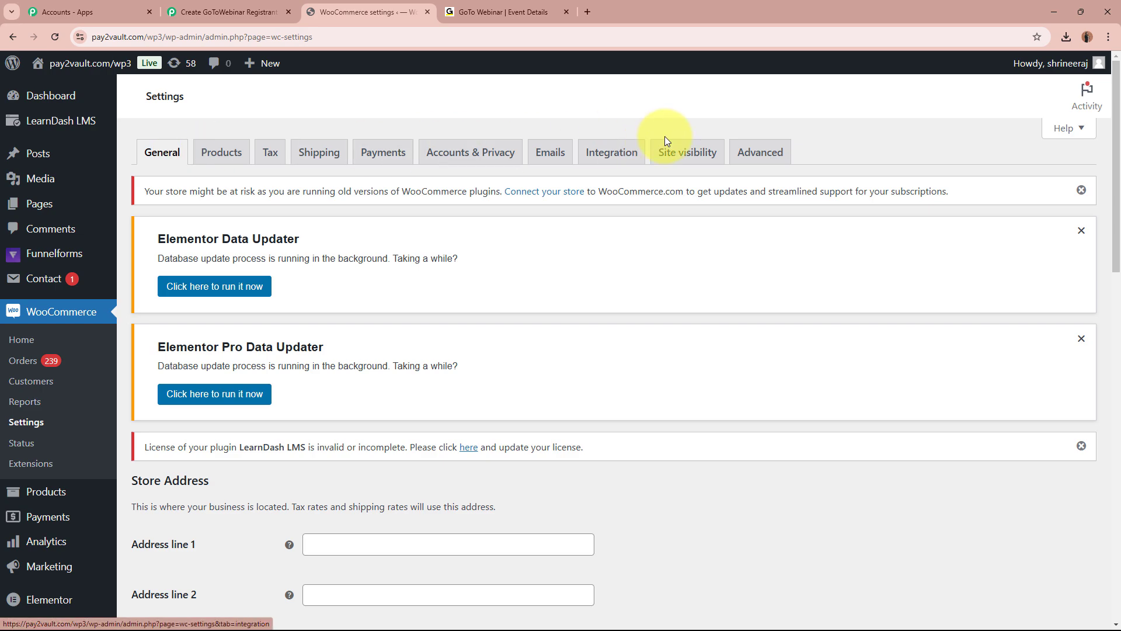
{"action": "left_click", "coordinate": [775, 158]}
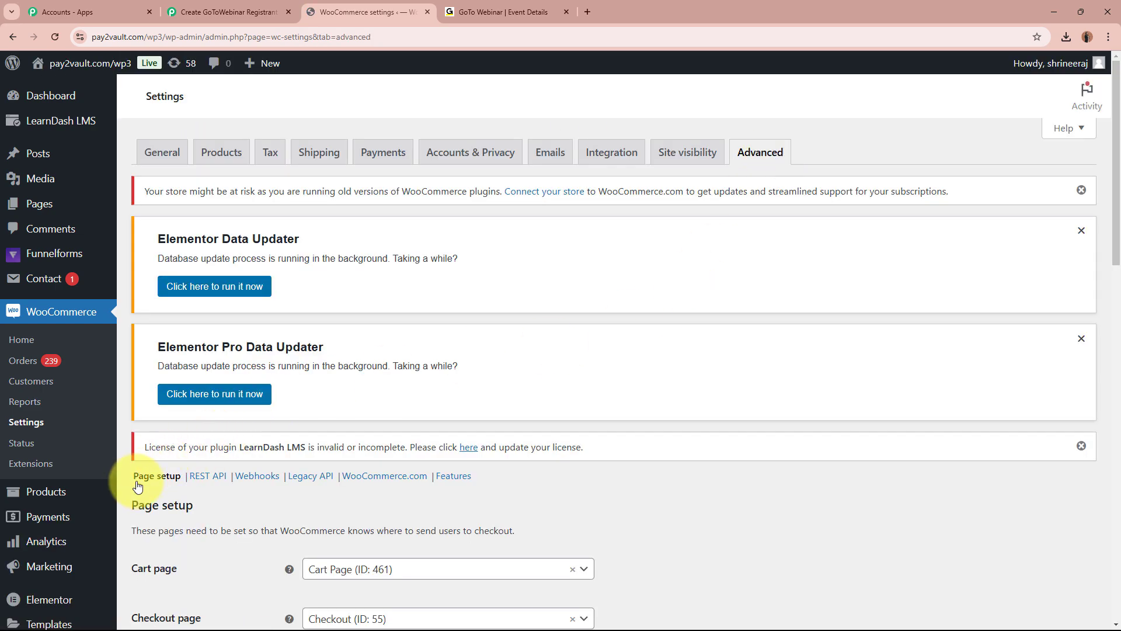
{"action": "left_click_drag", "start_coordinate": [131, 474], "coordinate": [193, 476]}
{"action": "left_click", "coordinate": [145, 488]}
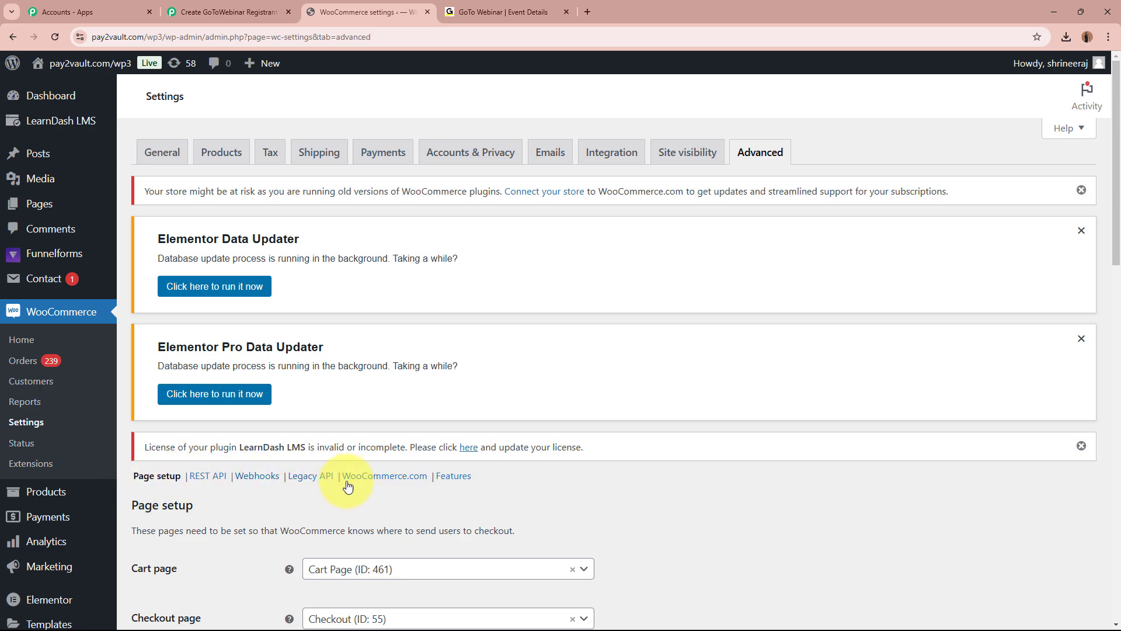
{"action": "left_click", "coordinate": [257, 475]}
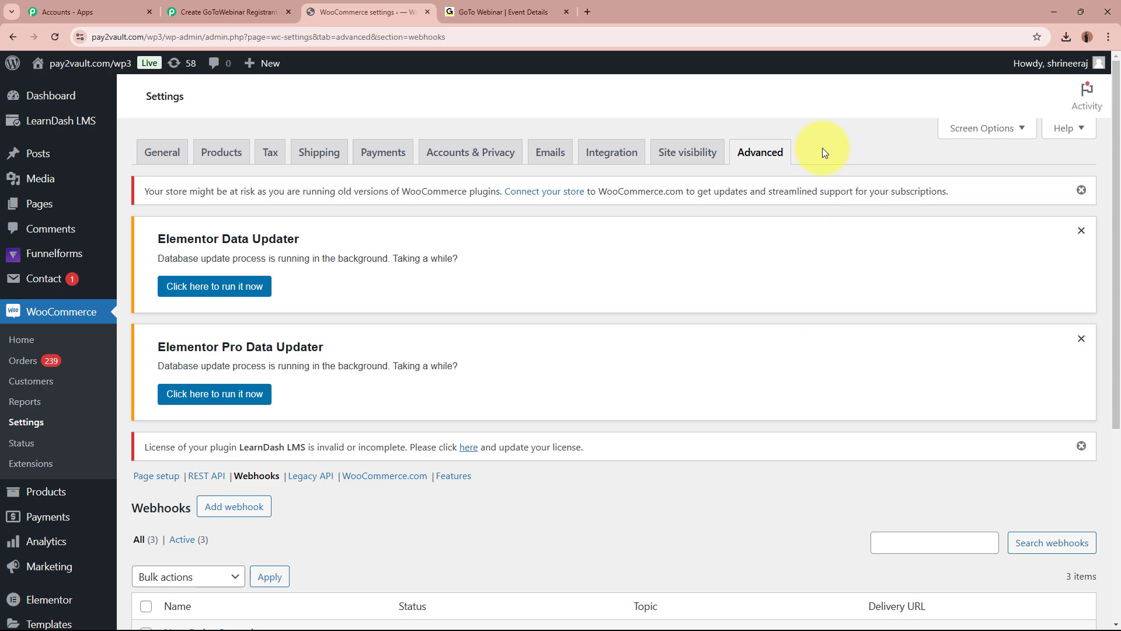
{"action": "scroll", "coordinate": [648, 412], "scroll_direction": "down", "scroll_amount": 3}
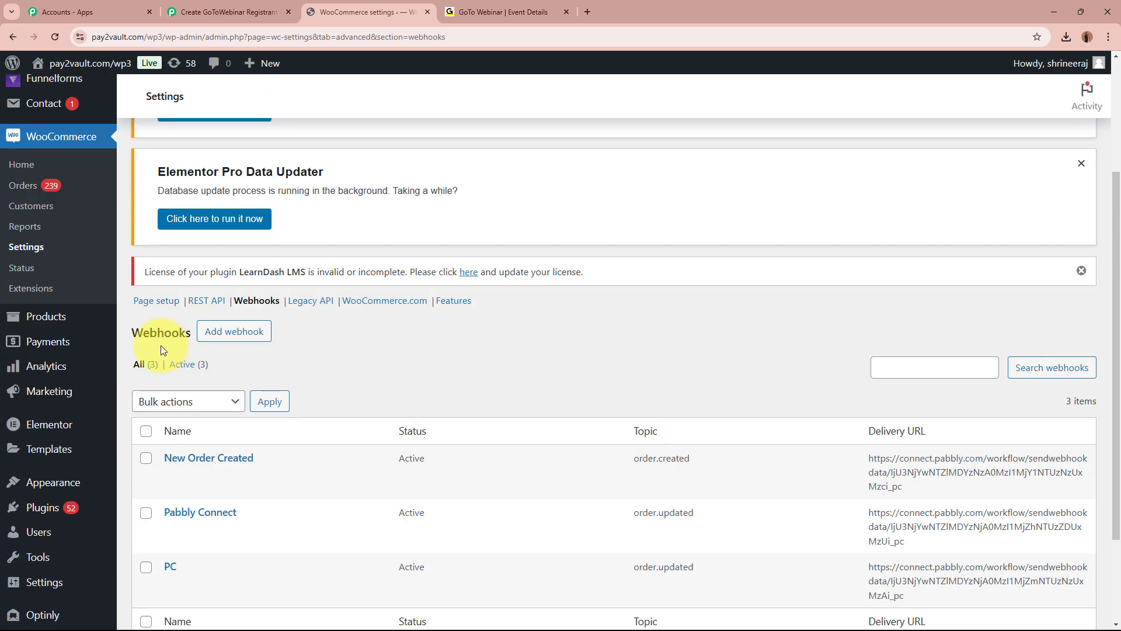
{"action": "left_click", "coordinate": [250, 330]}
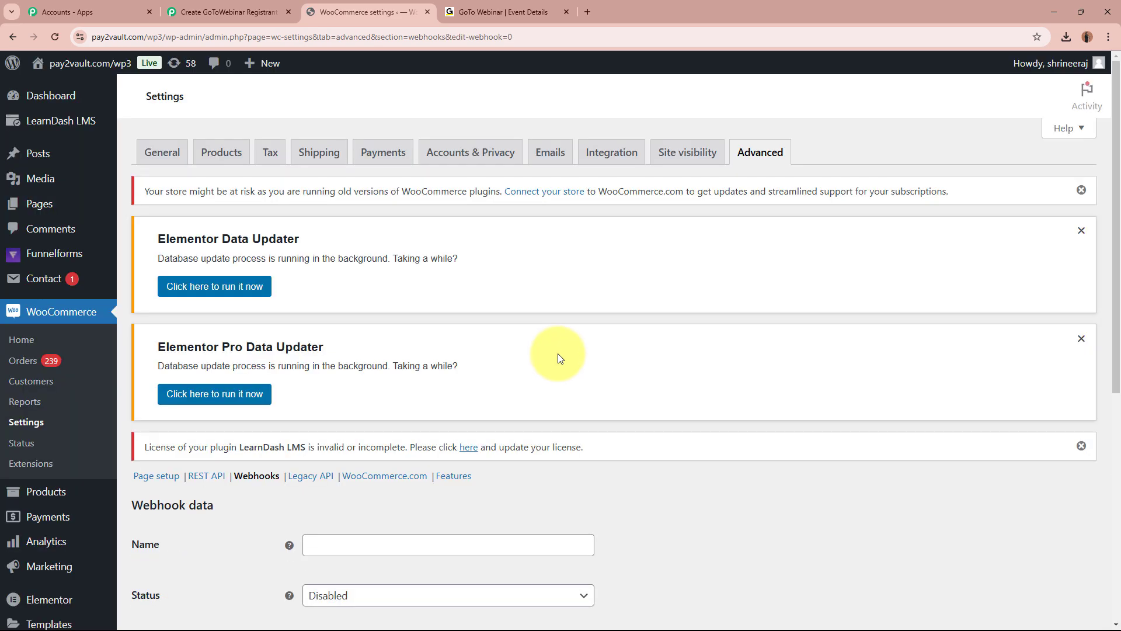
Dismiss the admin notices, name the webhook 'New Order' and set its status to Active.
{"action": "left_click", "coordinate": [1081, 230]}
{"action": "left_click", "coordinate": [1082, 231]}
{"action": "left_click", "coordinate": [1082, 190]}
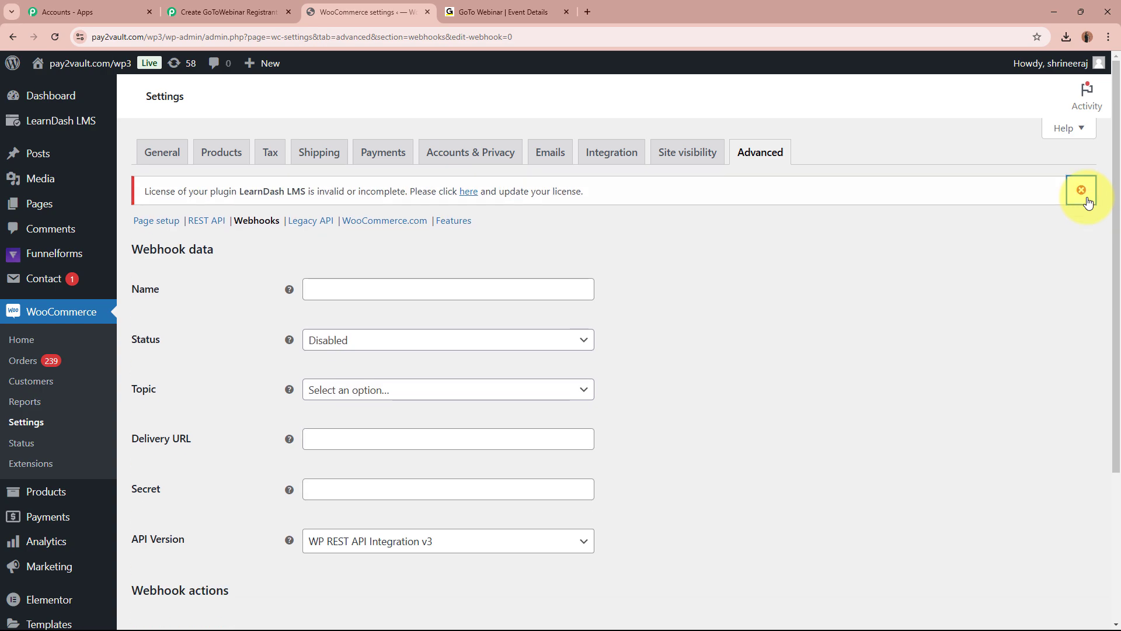
{"action": "left_click", "coordinate": [1082, 190]}
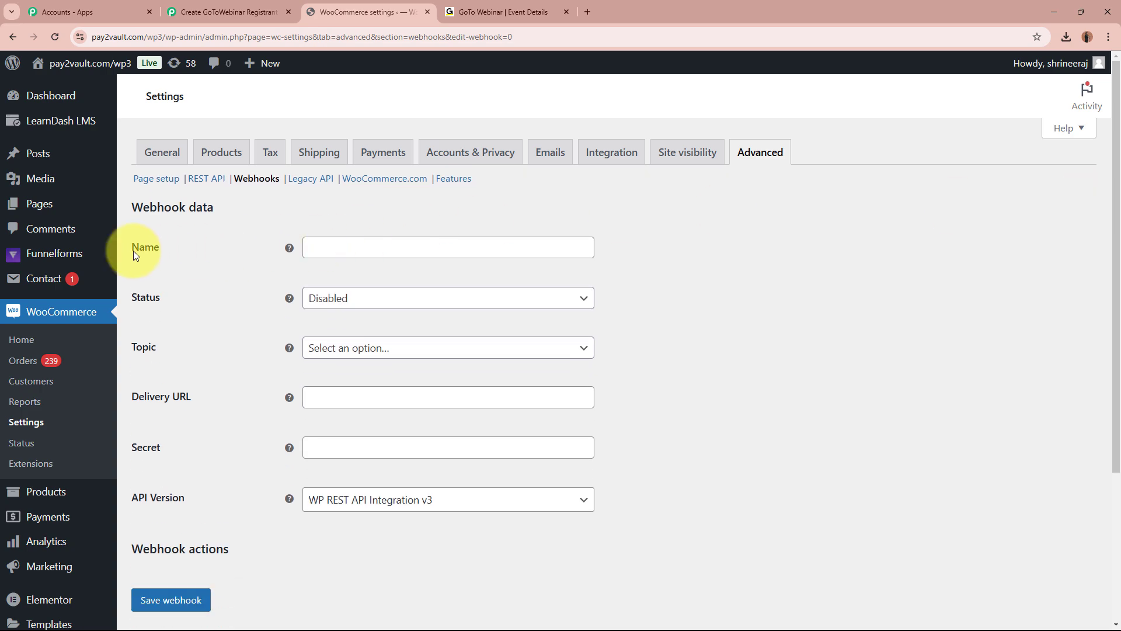
{"action": "left_click", "coordinate": [381, 250]}
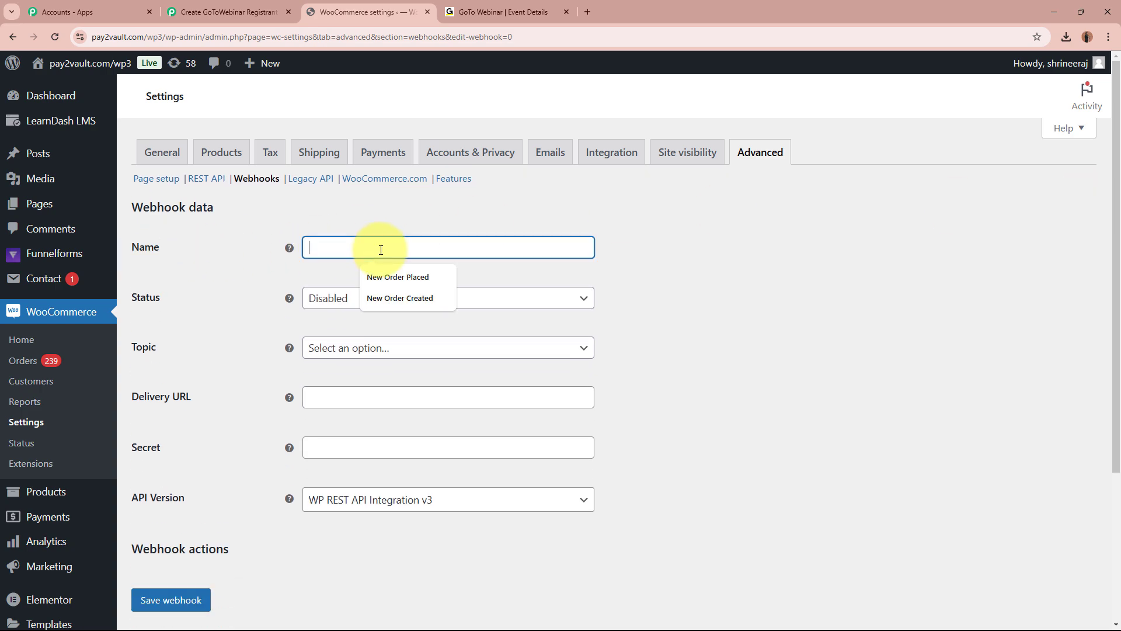
{"action": "key", "text": "Caps_Lock"}
{"action": "type", "text": "New"}
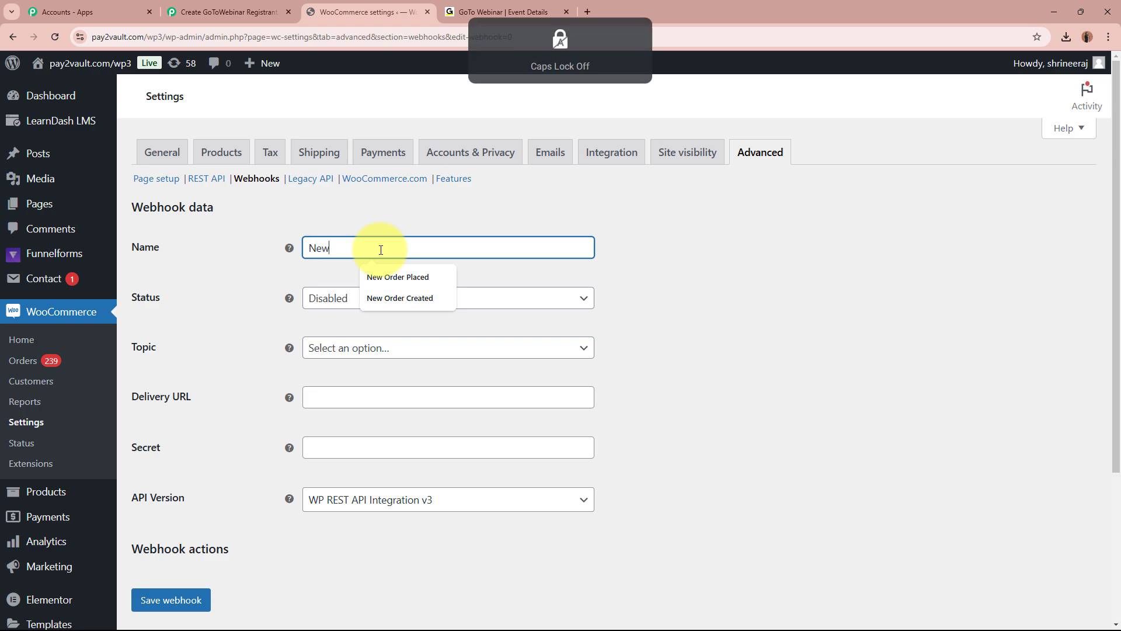
{"action": "type", "text": " Order"}
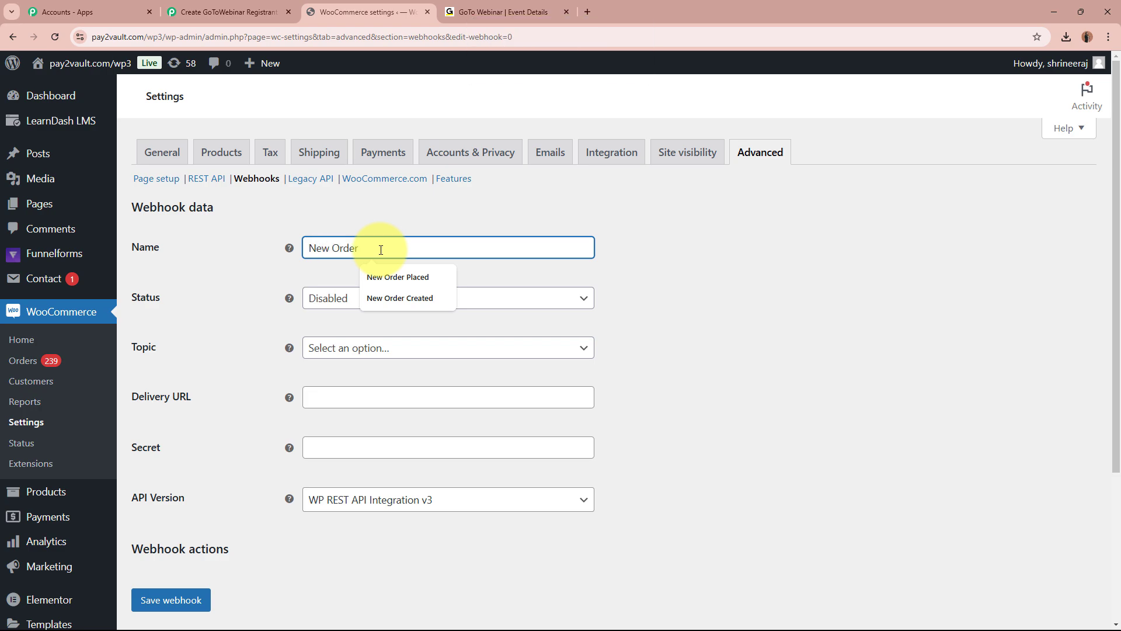
{"action": "left_click", "coordinate": [318, 301]}
{"action": "left_click", "coordinate": [325, 320]}
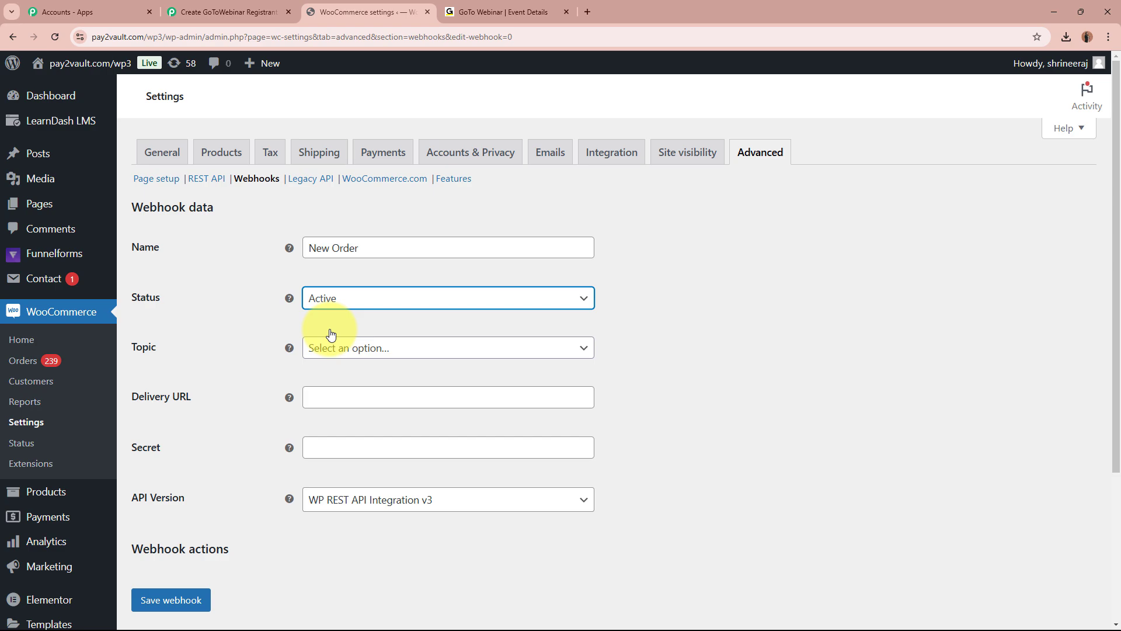
Set the webhook topic to Order created and paste the Pabbly webhook URL as delivery URL.
{"action": "left_click", "coordinate": [343, 348]}
{"action": "left_click", "coordinate": [430, 356]}
{"action": "left_click", "coordinate": [430, 355]}
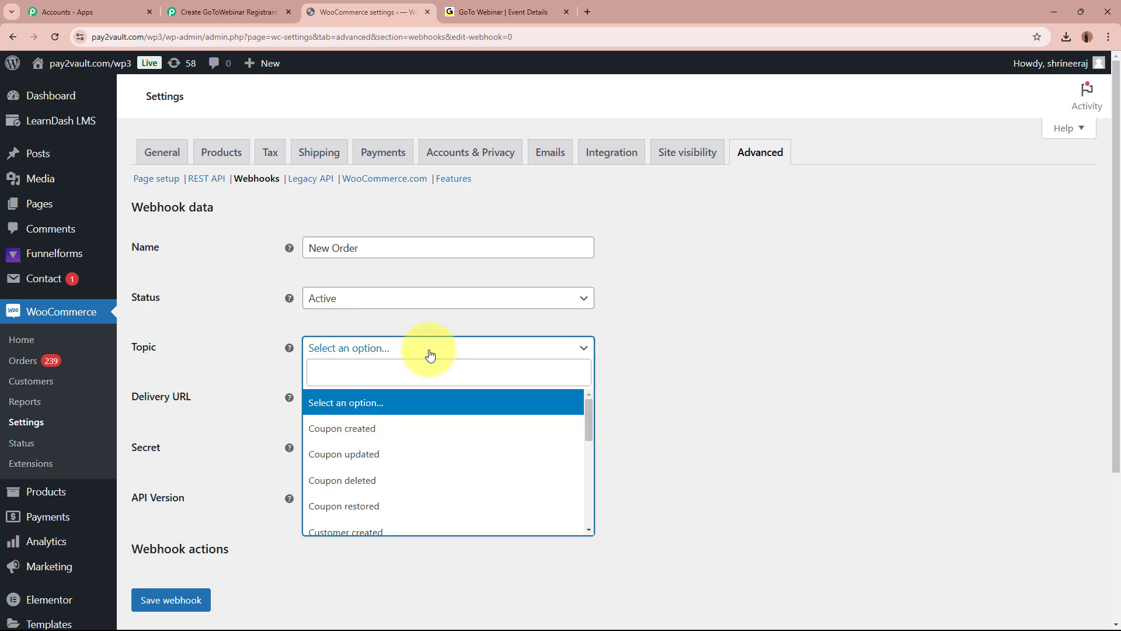
{"action": "scroll", "coordinate": [380, 514], "scroll_direction": "down", "scroll_amount": 3}
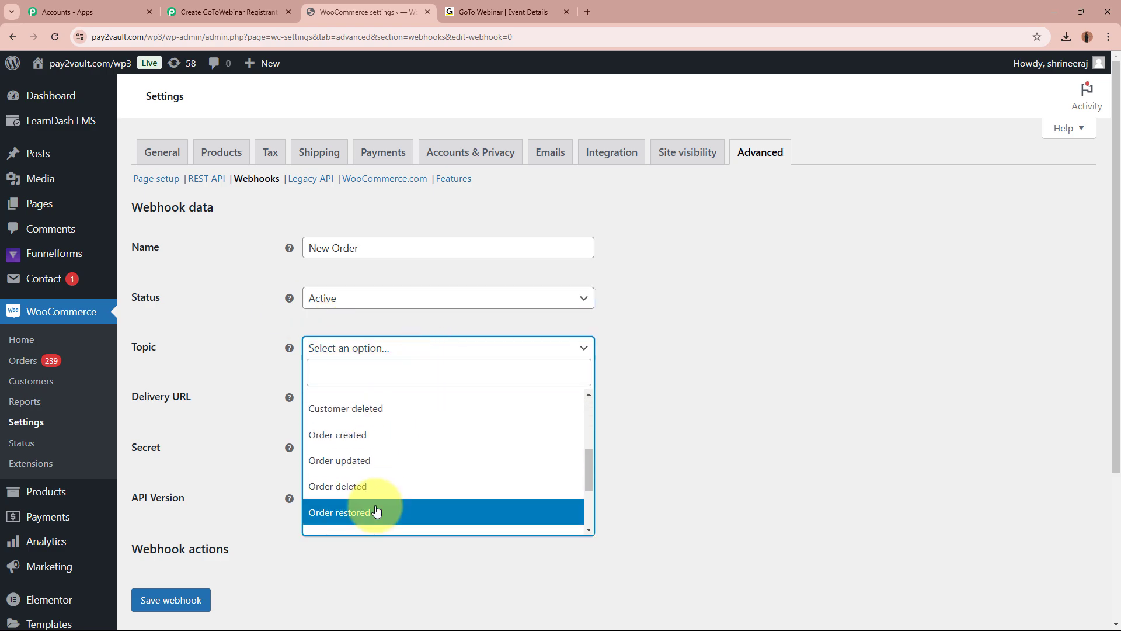
{"action": "left_click", "coordinate": [371, 437]}
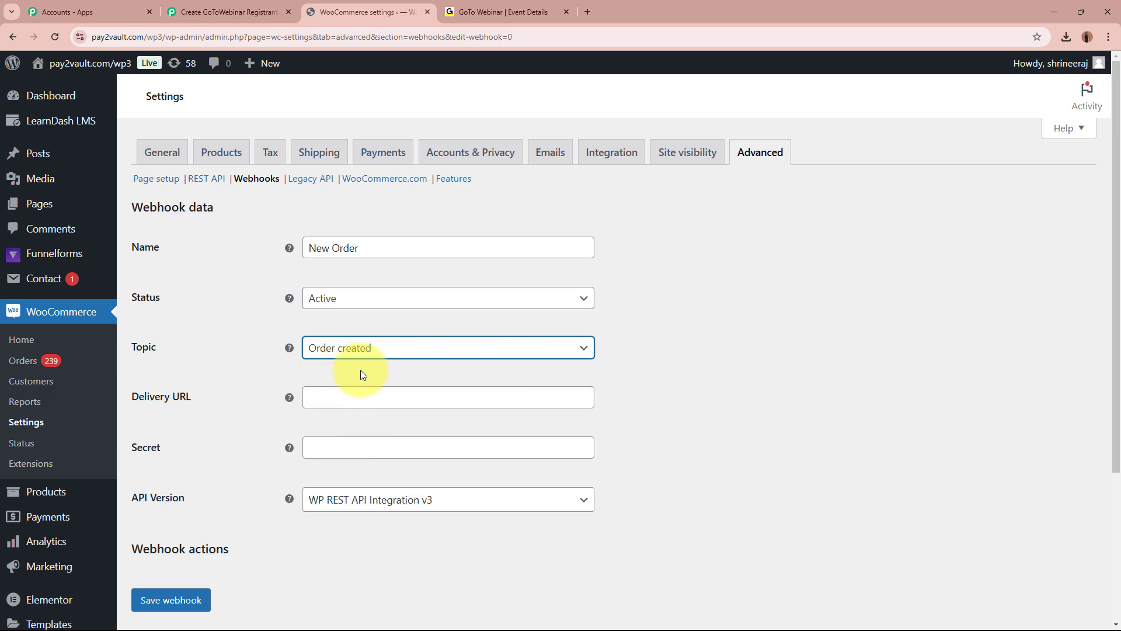
{"action": "scroll", "coordinate": [361, 372], "scroll_direction": "down", "scroll_amount": 1}
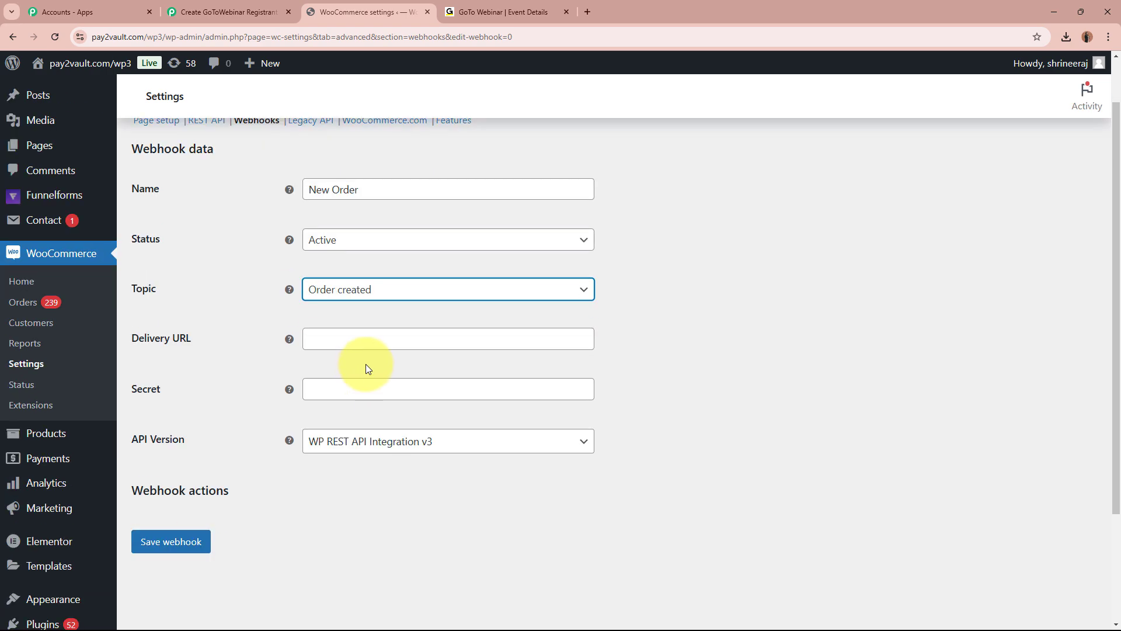
{"action": "left_click", "coordinate": [385, 345]}
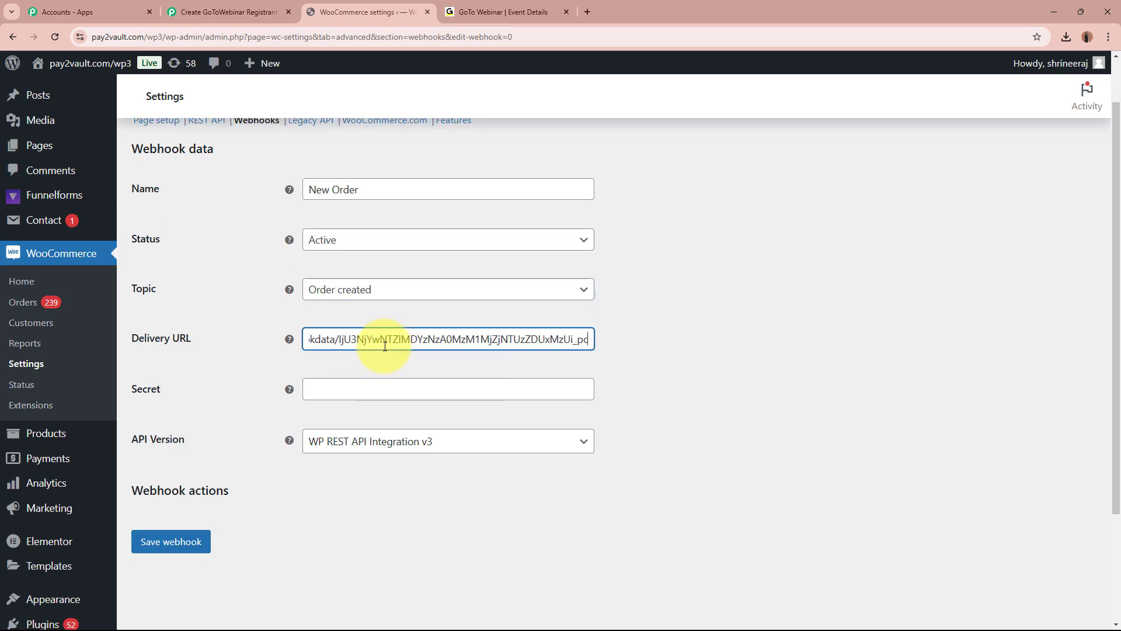
Enter a webhook secret, keep API version WP REST API Integration v3, and save the webhook.
{"action": "left_click", "coordinate": [381, 386]}
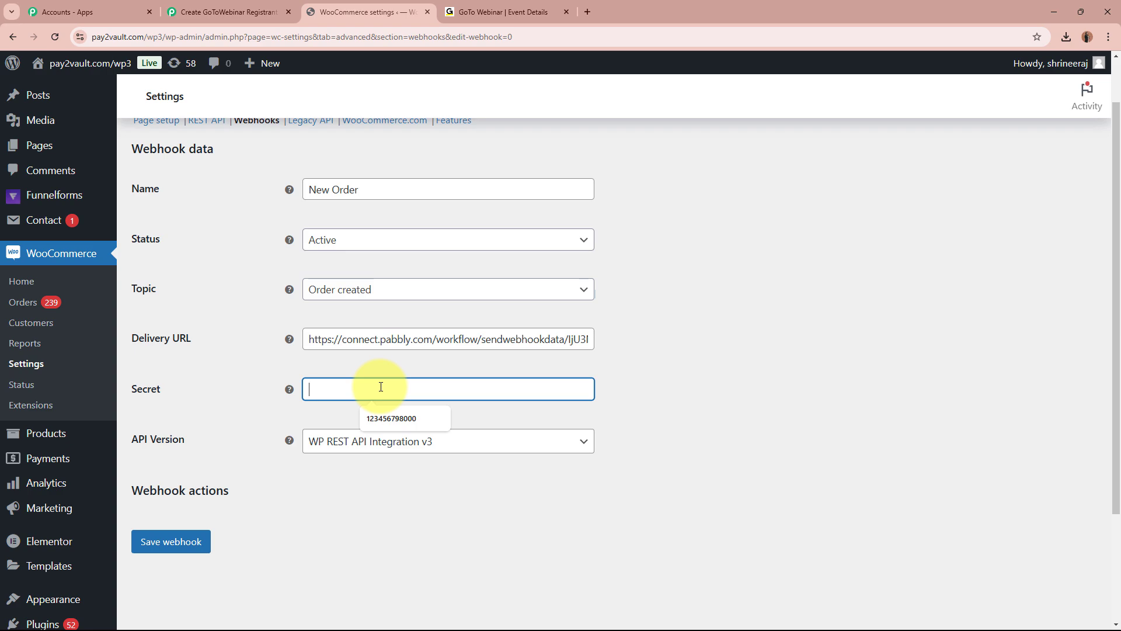
{"action": "type", "text": "112233"}
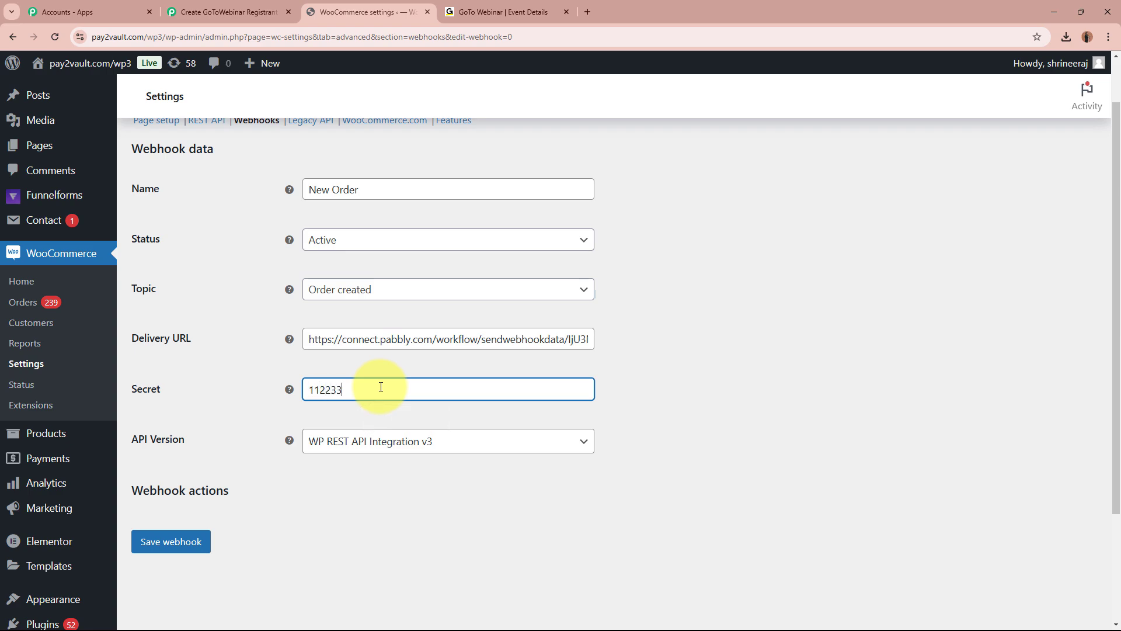
{"action": "left_click", "coordinate": [491, 445]}
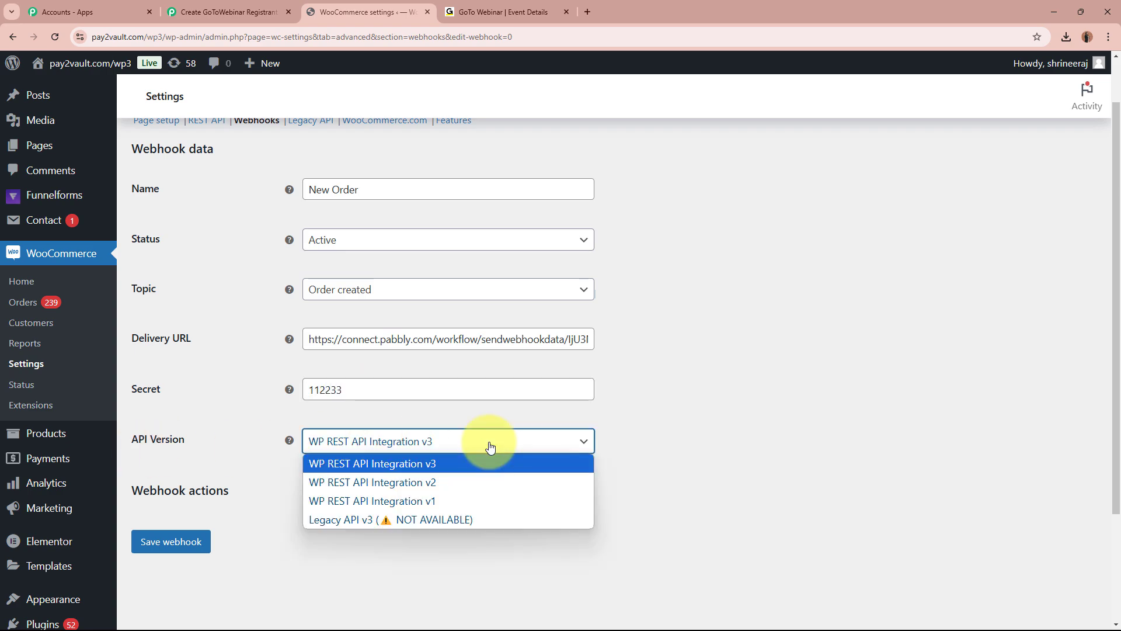
{"action": "left_click", "coordinate": [474, 461]}
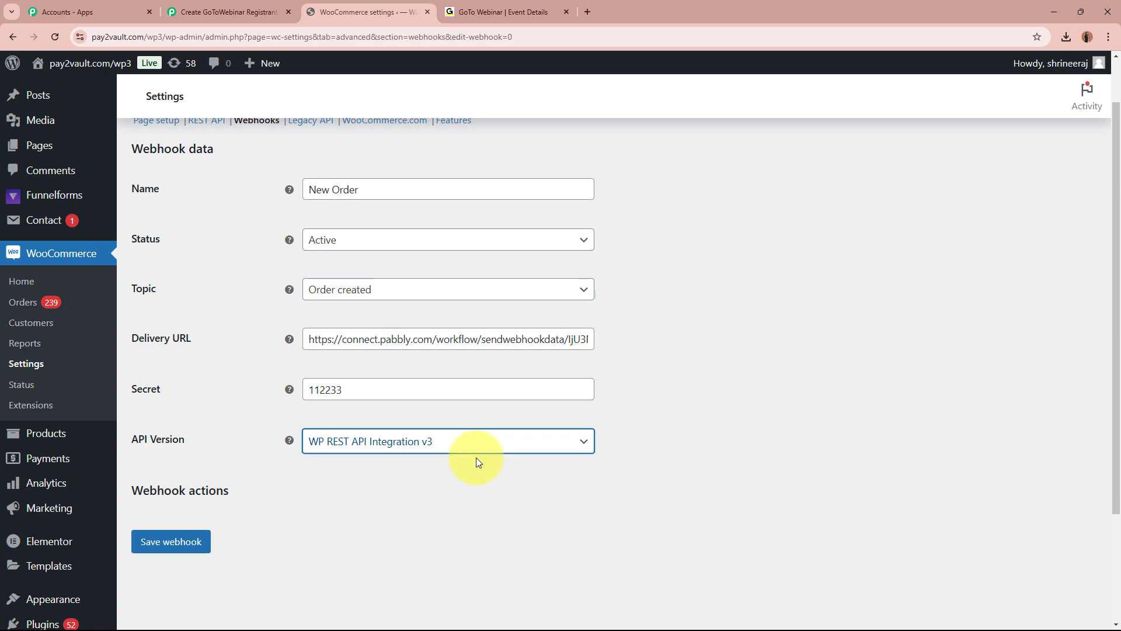
{"action": "left_click", "coordinate": [193, 543]}
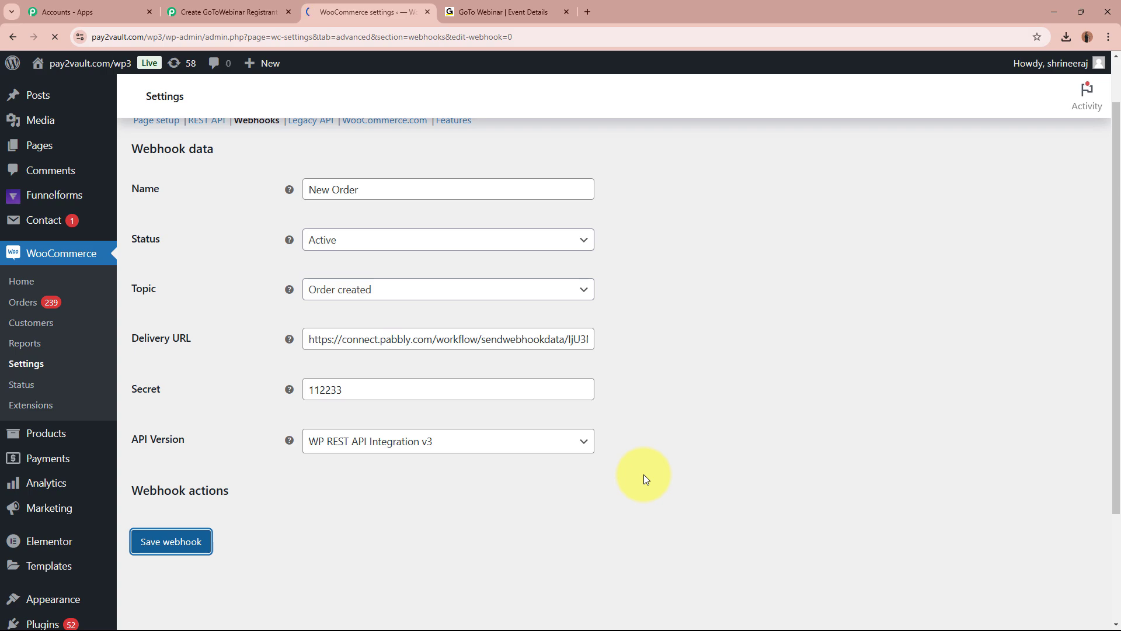
{"action": "left_click_drag", "start_coordinate": [143, 210], "coordinate": [269, 211]}
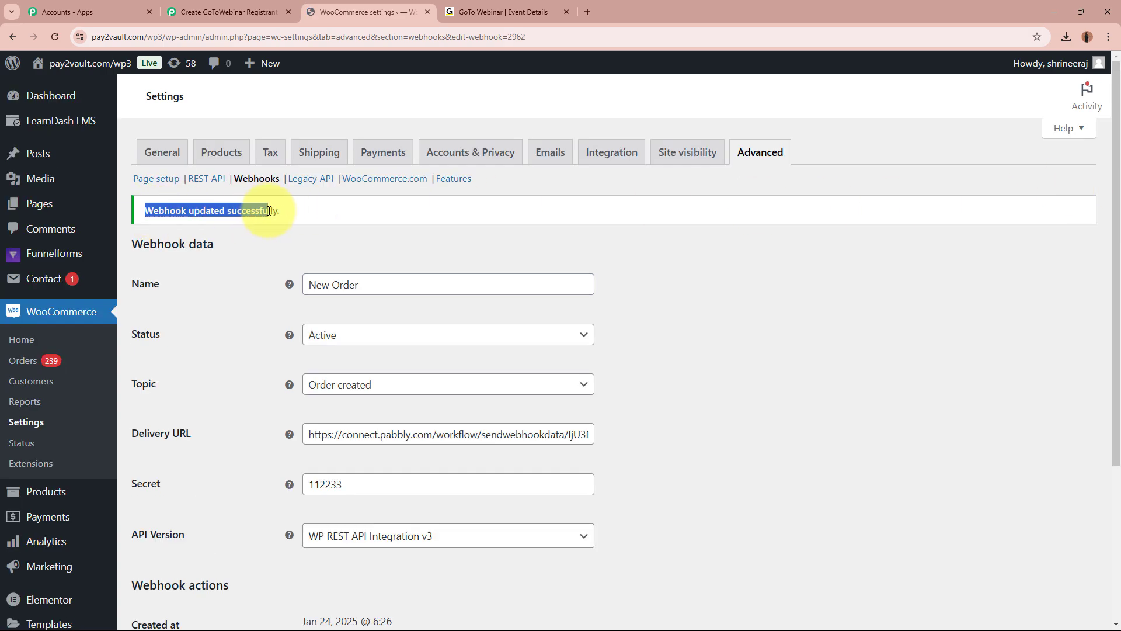
{"action": "left_click", "coordinate": [304, 209]}
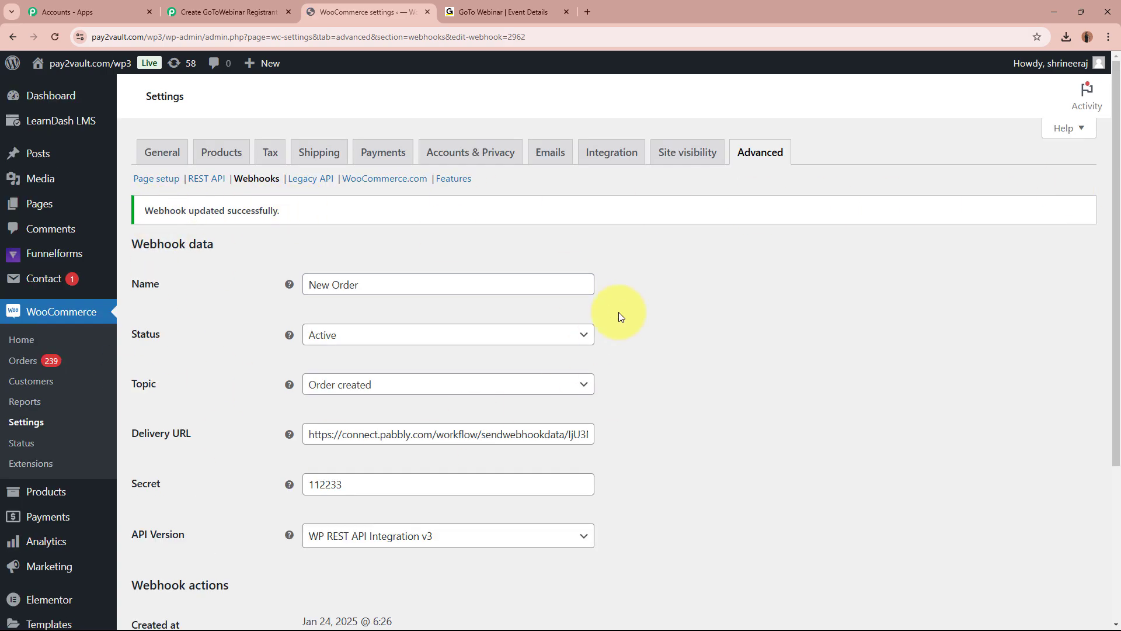
In the Pabbly workflow, check the captured webhook response with Webhook Id 2962.
{"action": "left_click", "coordinate": [209, 7]}
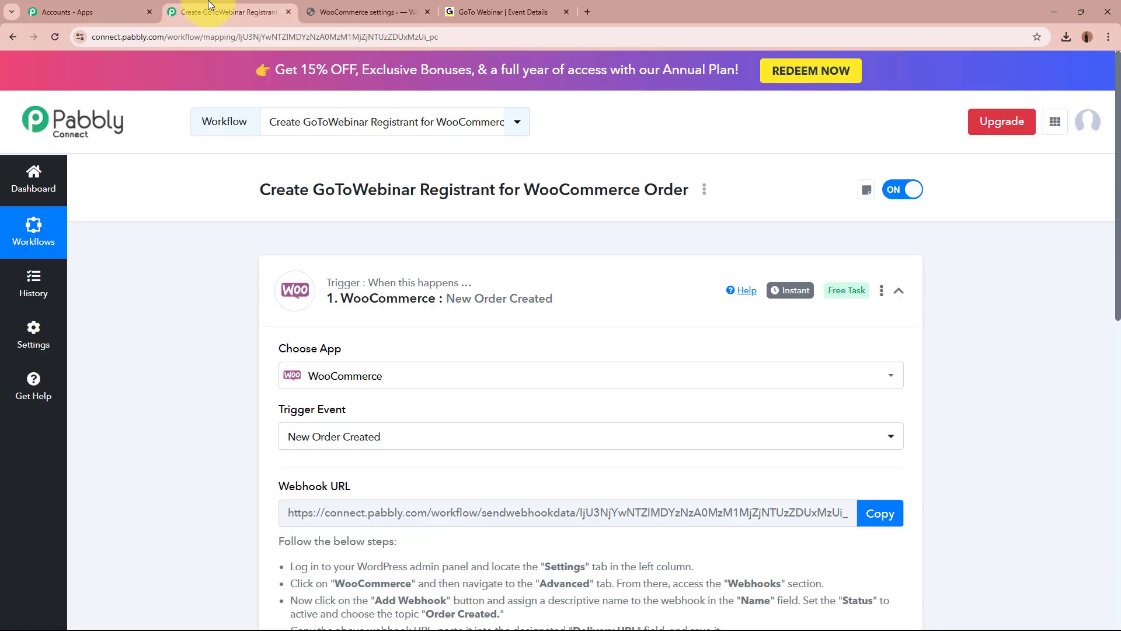
{"action": "scroll", "coordinate": [286, 342], "scroll_direction": "down", "scroll_amount": 8}
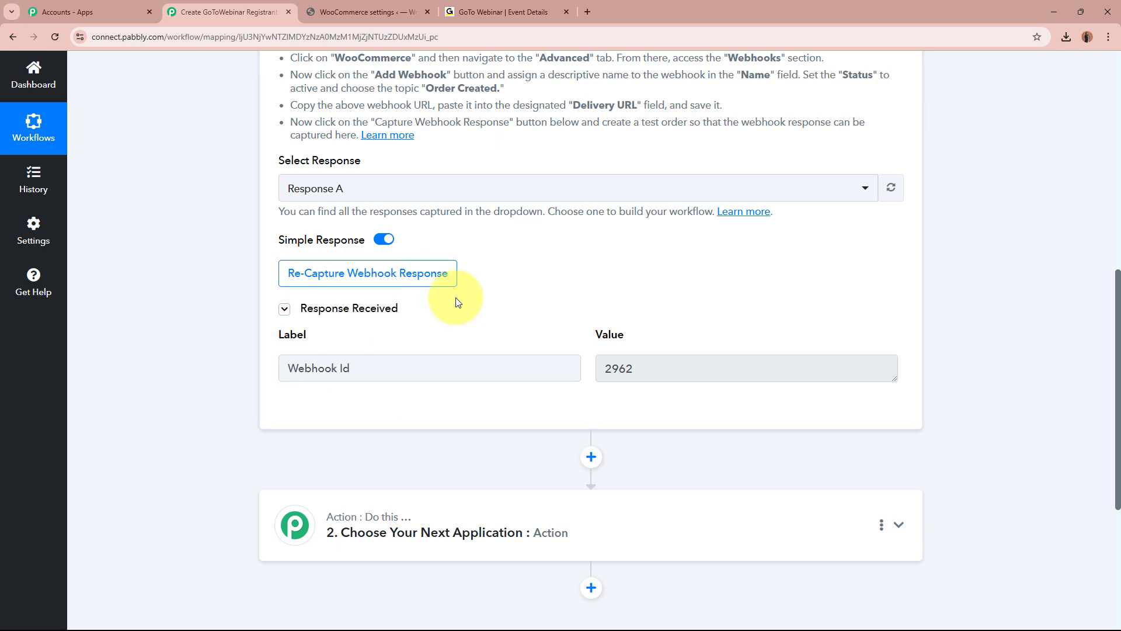
{"action": "scroll", "coordinate": [409, 295], "scroll_direction": "down", "scroll_amount": 1}
{"action": "left_click_drag", "start_coordinate": [358, 310], "coordinate": [275, 308]}
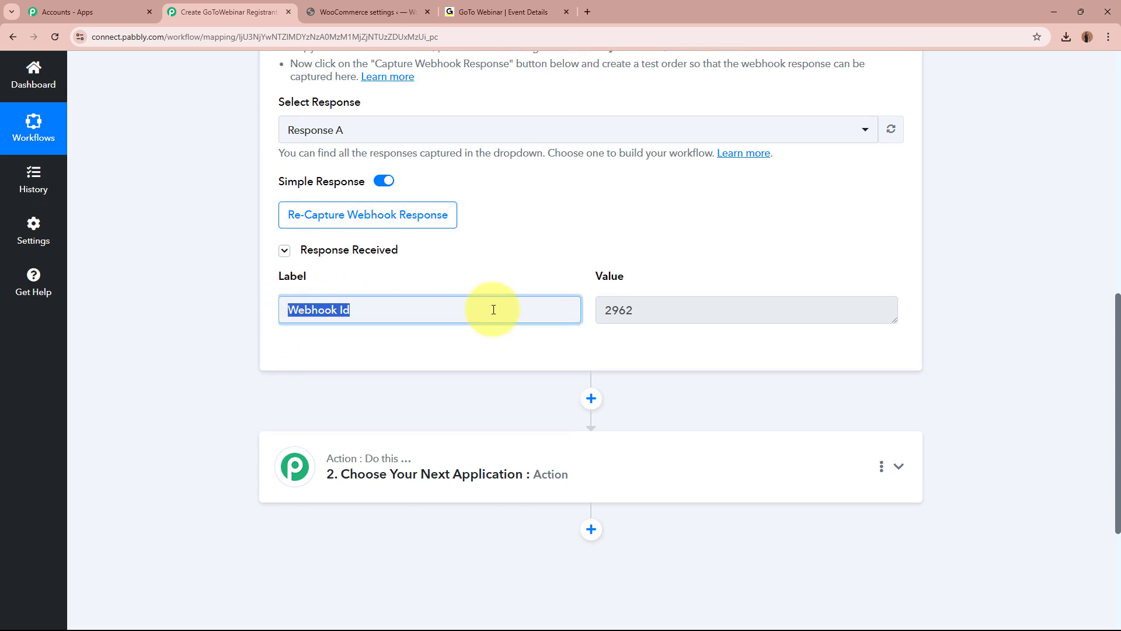
{"action": "left_click_drag", "start_coordinate": [659, 300], "coordinate": [573, 303]}
{"action": "left_click", "coordinate": [681, 361]}
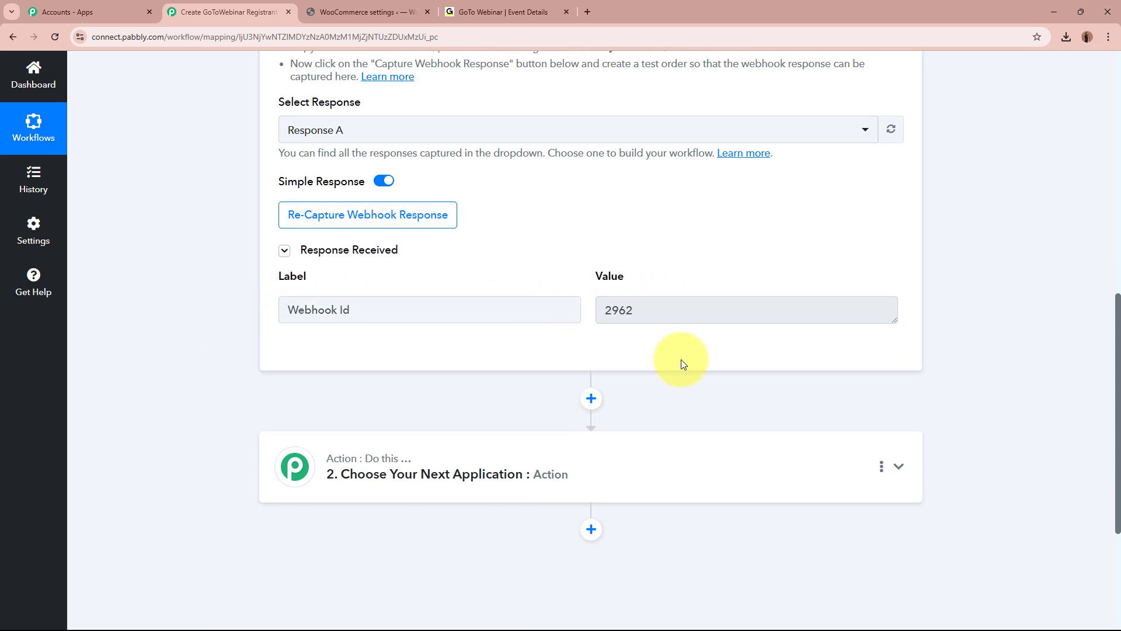
Re-capture the webhook response, confirm with Yes, and return to the WooCommerce settings tab.
{"action": "scroll", "coordinate": [707, 353], "scroll_direction": "up", "scroll_amount": 10}
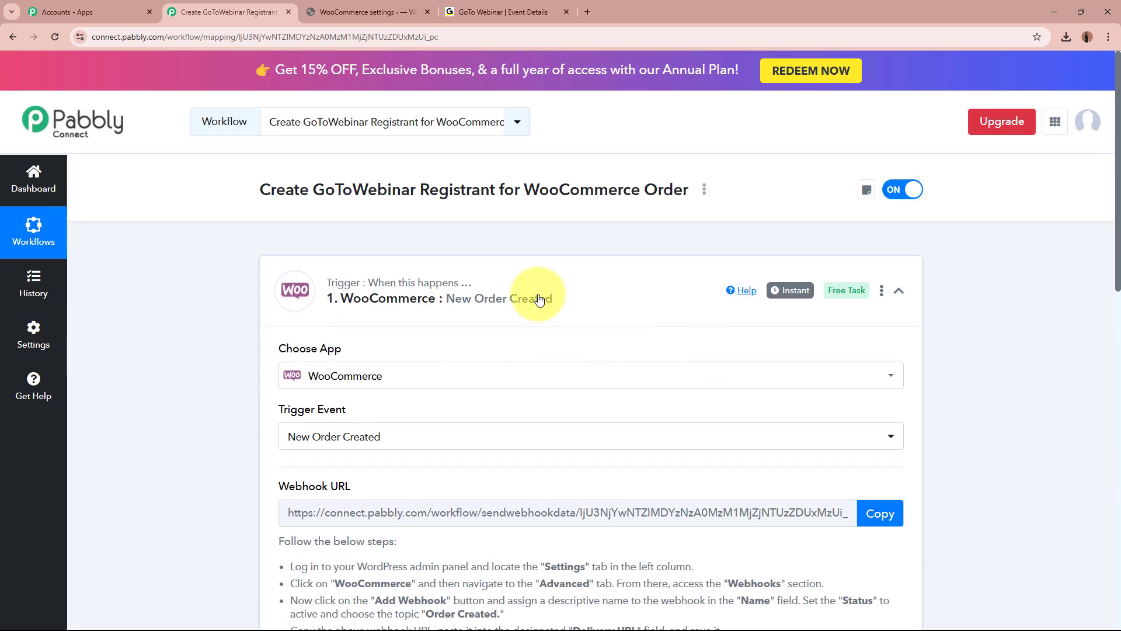
{"action": "scroll", "coordinate": [219, 405], "scroll_direction": "down", "scroll_amount": 8}
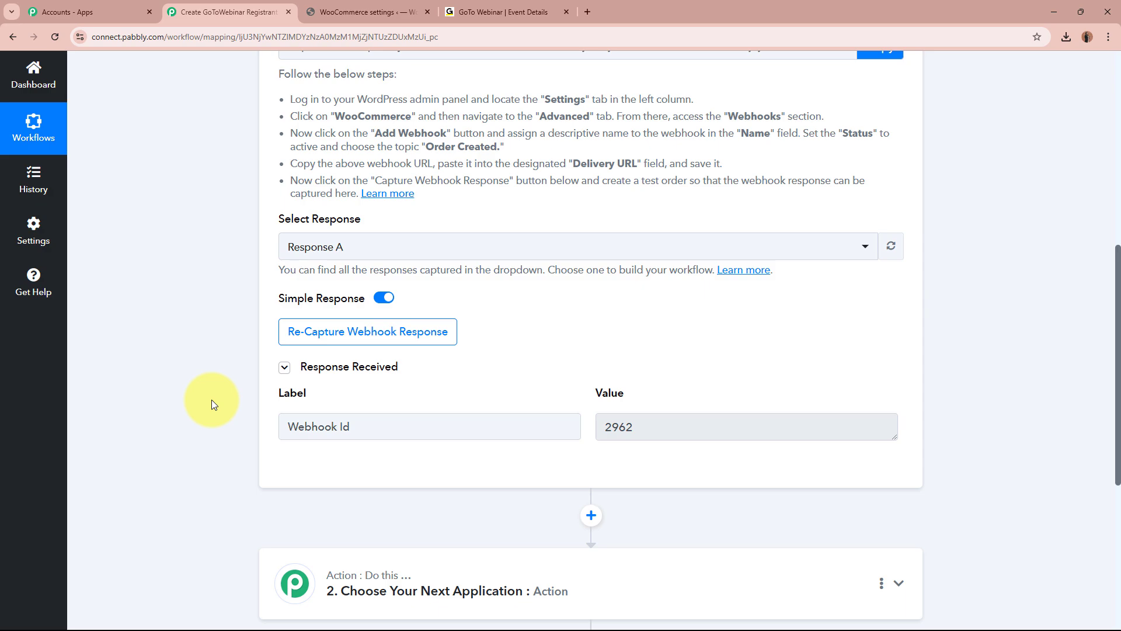
{"action": "left_click", "coordinate": [399, 328]}
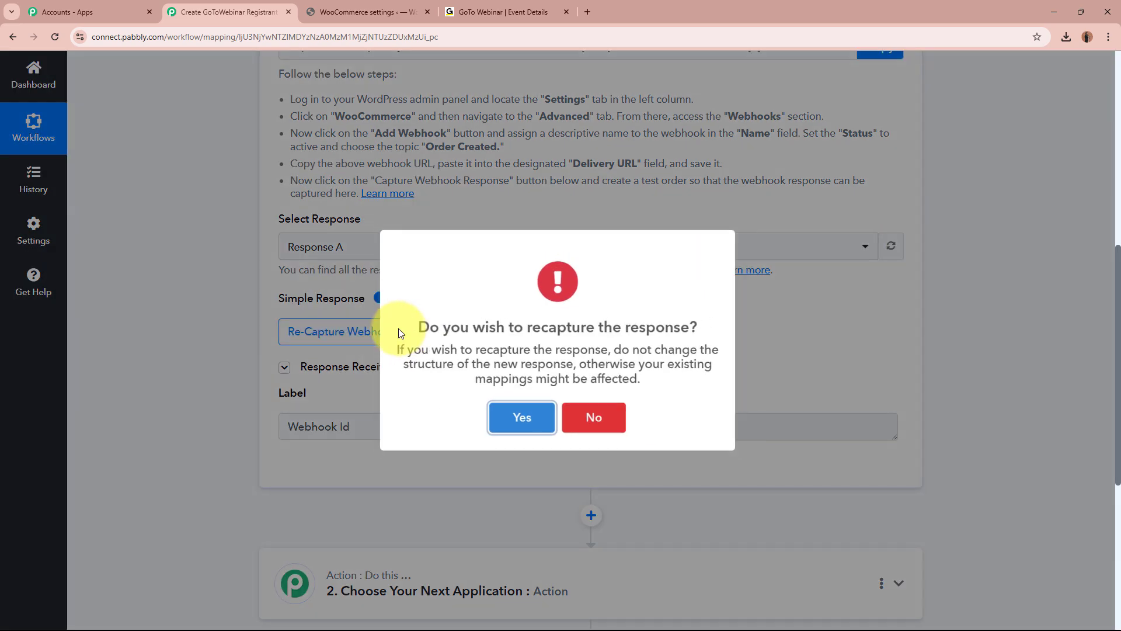
{"action": "left_click", "coordinate": [514, 419]}
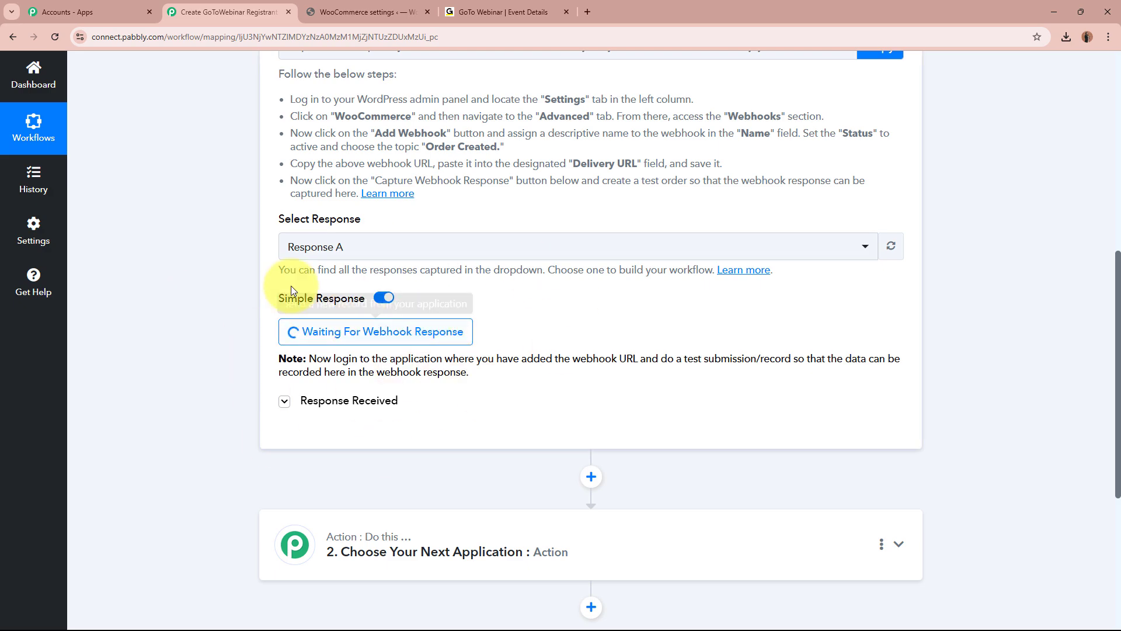
{"action": "scroll", "coordinate": [251, 288], "scroll_direction": "up", "scroll_amount": 8}
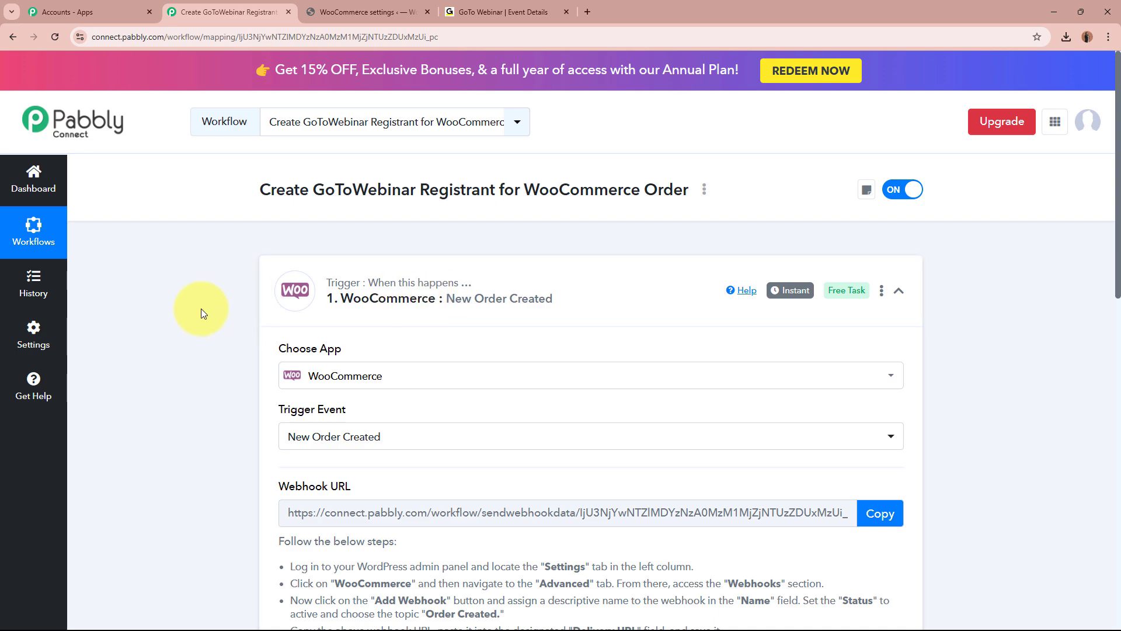
{"action": "left_click", "coordinate": [359, 11]}
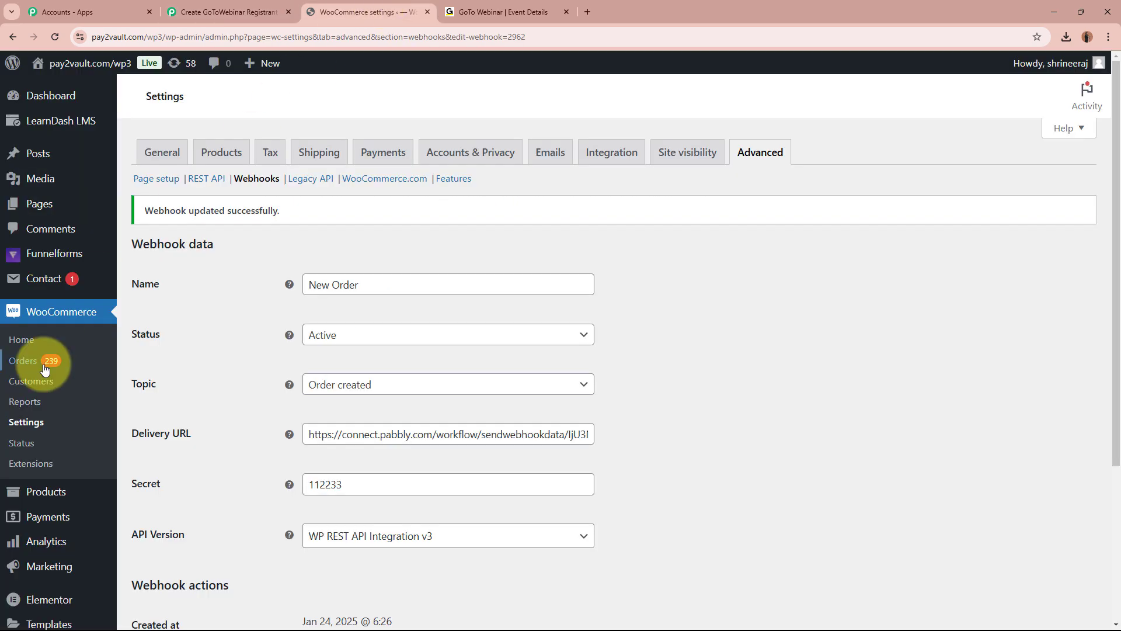
Open the Mastering Digital Marketing: Live Webinar product from Products and dismiss its admin notices.
{"action": "mouse_move", "coordinate": [23, 493]}
{"action": "left_click", "coordinate": [204, 465]}
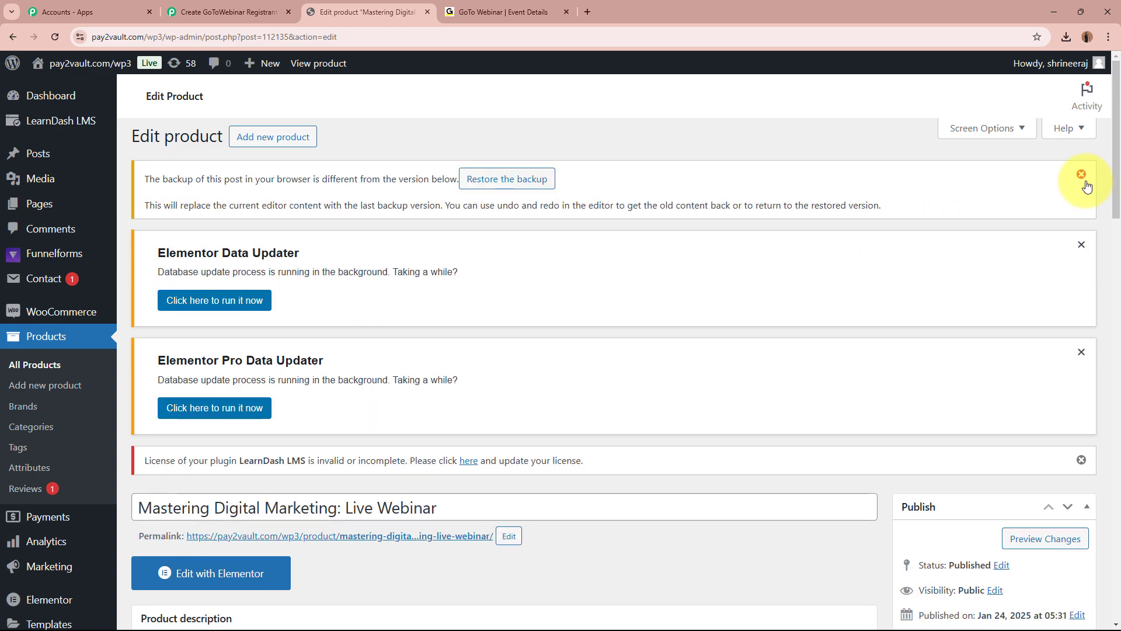
{"action": "left_click", "coordinate": [1082, 175]}
{"action": "left_click", "coordinate": [1082, 175]}
{"action": "left_click", "coordinate": [1082, 175]}
{"action": "left_click", "coordinate": [1082, 175]}
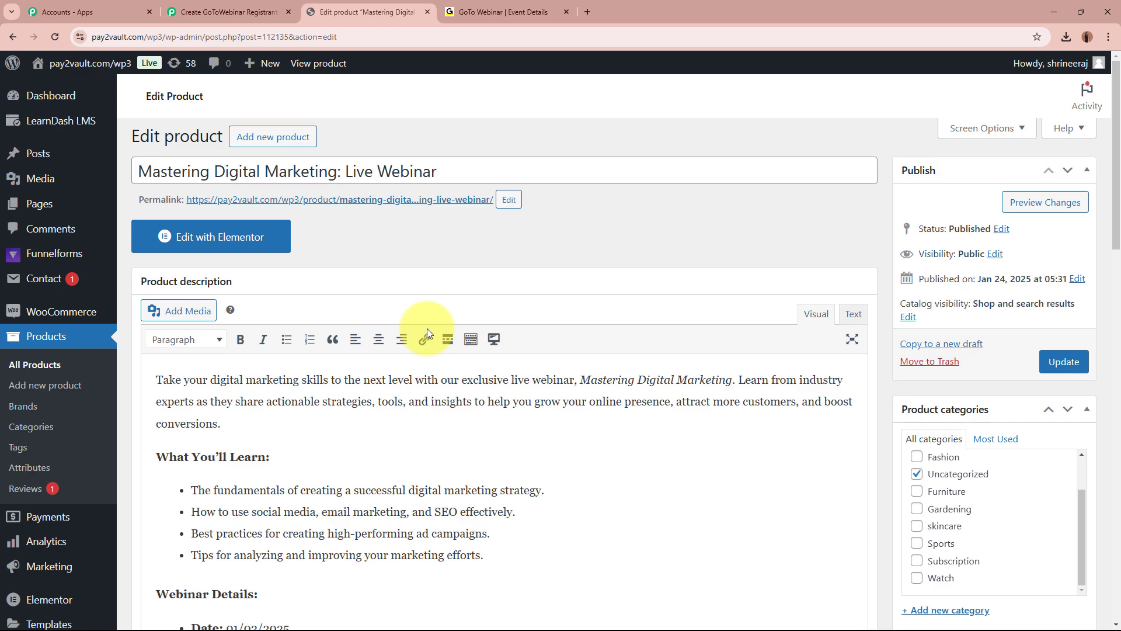
Open the product's permalink in a new tab and view the storefront page.
{"action": "right_click", "coordinate": [428, 203]}
{"action": "left_click", "coordinate": [461, 215]}
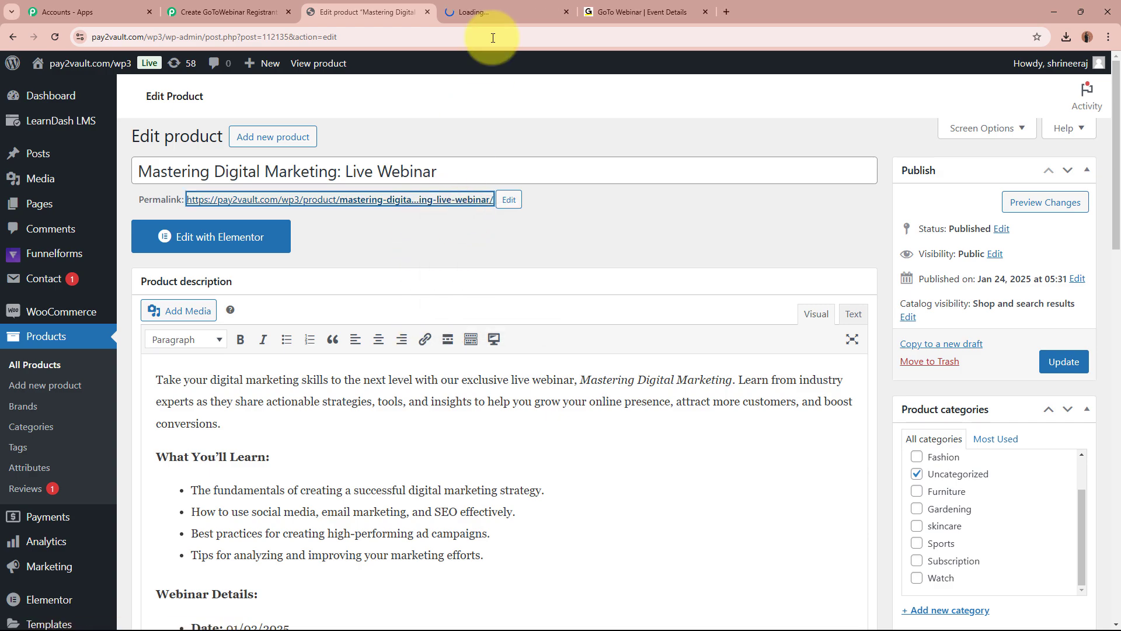
{"action": "left_click", "coordinate": [500, 12]}
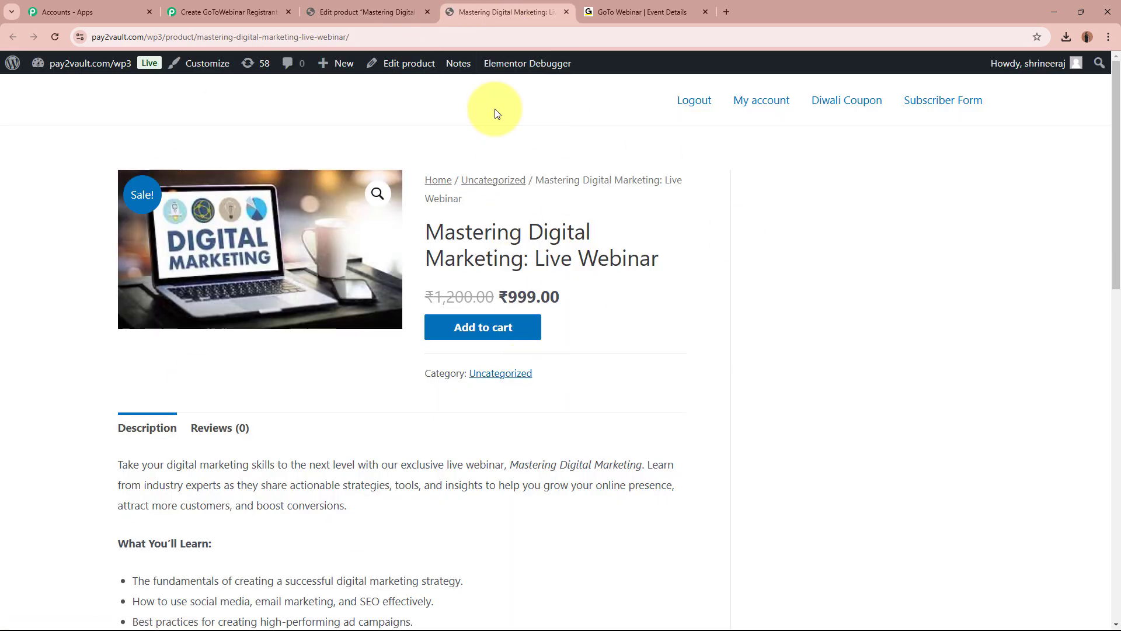
Add the webinar product to the cart and enter new billing first and last names at checkout.
{"action": "left_click", "coordinate": [479, 338]}
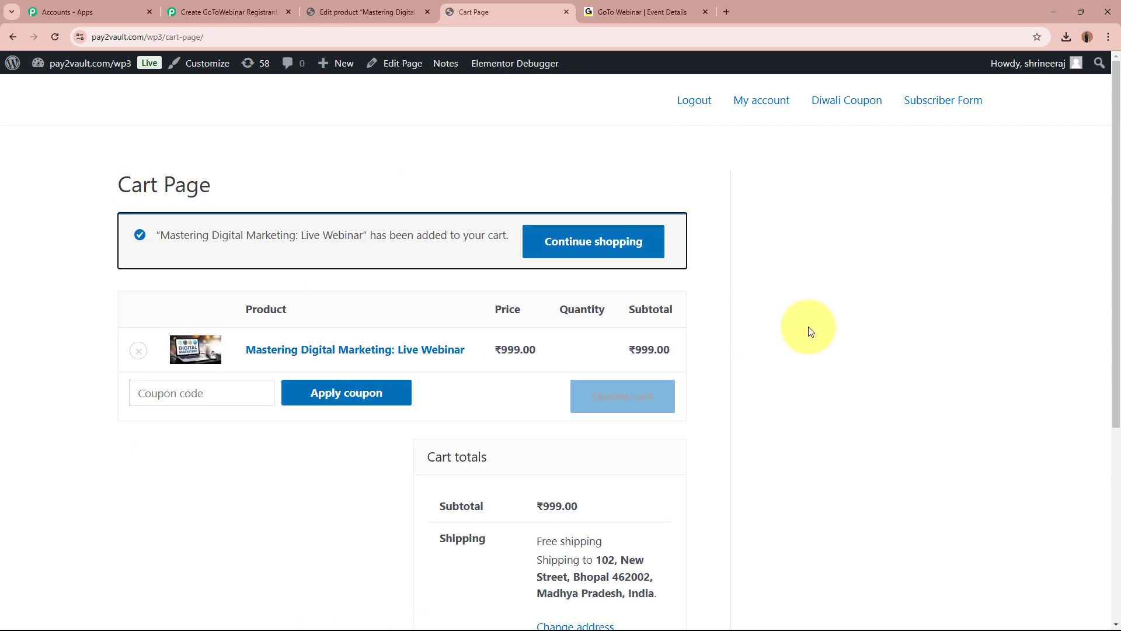
{"action": "scroll", "coordinate": [805, 289], "scroll_direction": "down", "scroll_amount": 5}
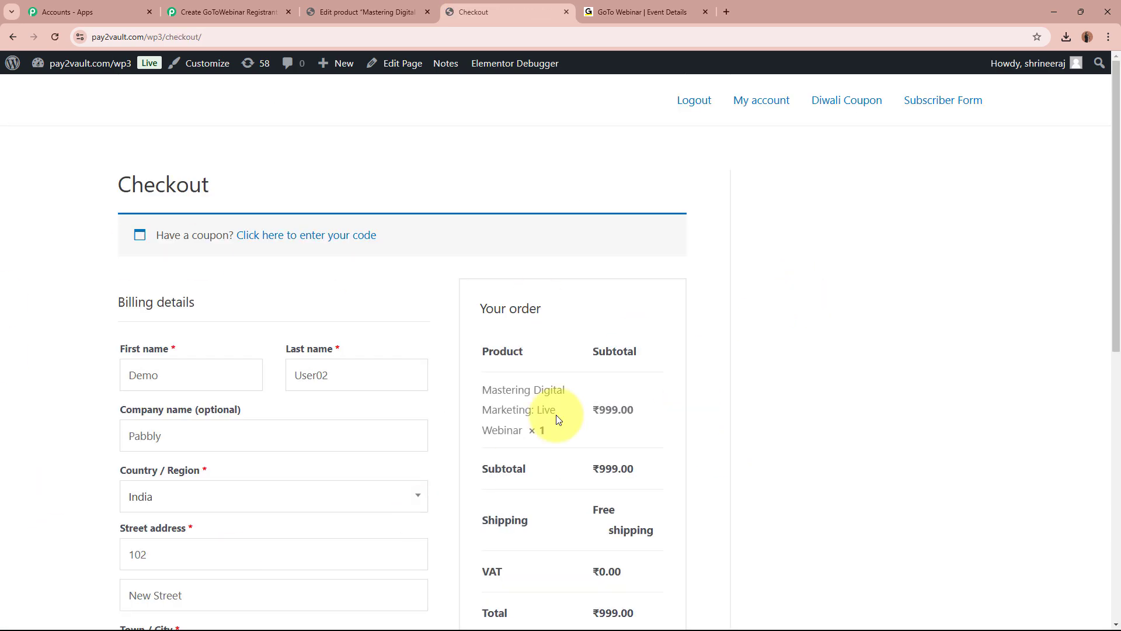
{"action": "double_click", "coordinate": [208, 379]}
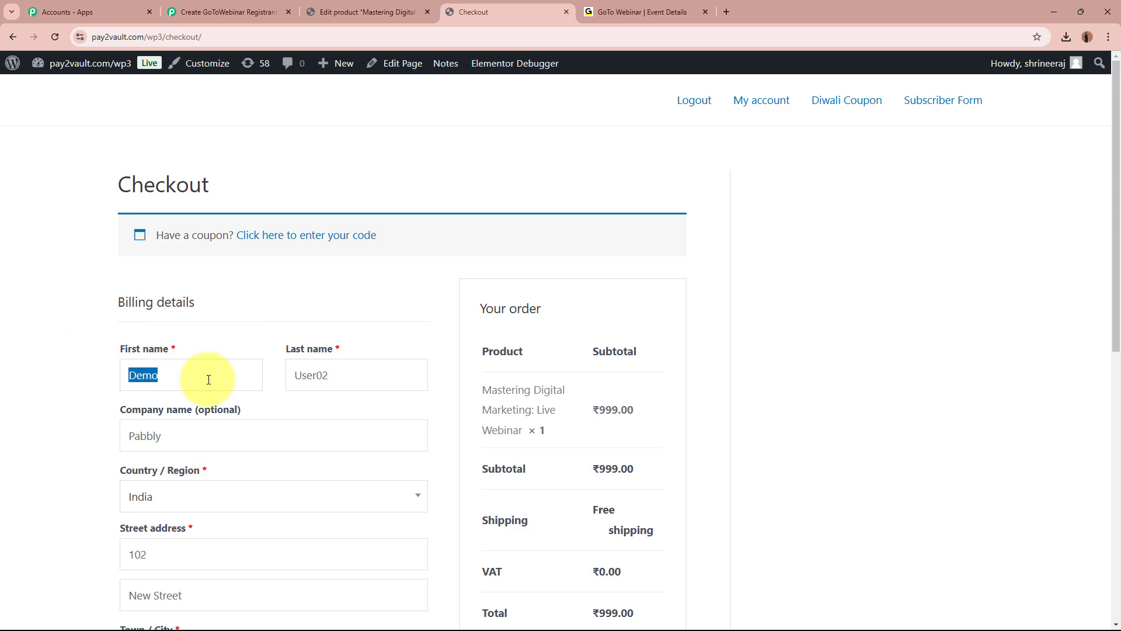
{"action": "key", "text": "BackSpace"}
{"action": "key", "text": "Caps_Lock"}
{"action": "type", "text": "N"}
{"action": "key", "text": "Caps_Lock"}
{"action": "type", "text": "ew"}
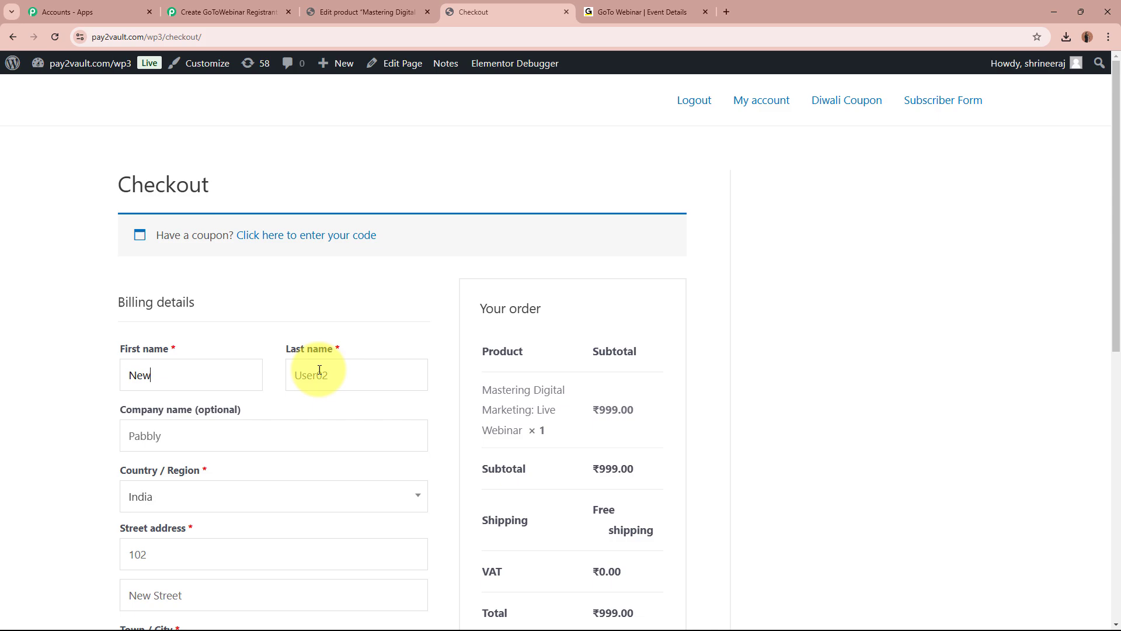
{"action": "key", "text": "Tab"}
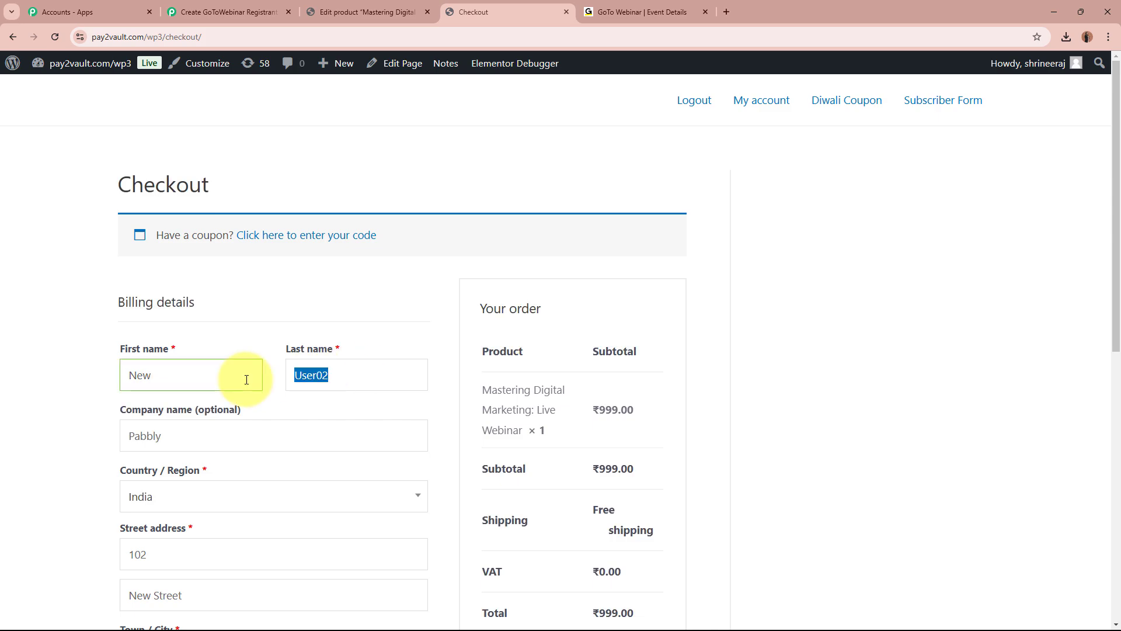
{"action": "key", "text": "Caps_Lock"}
{"action": "type", "text": "Account"}
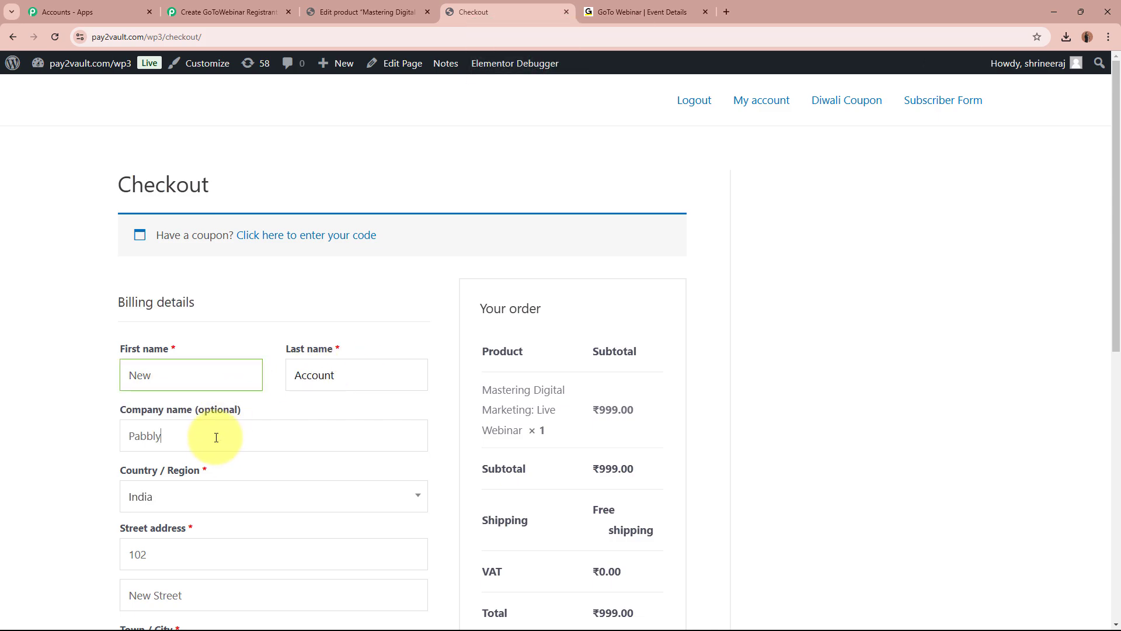
{"action": "key", "text": "Tab"}
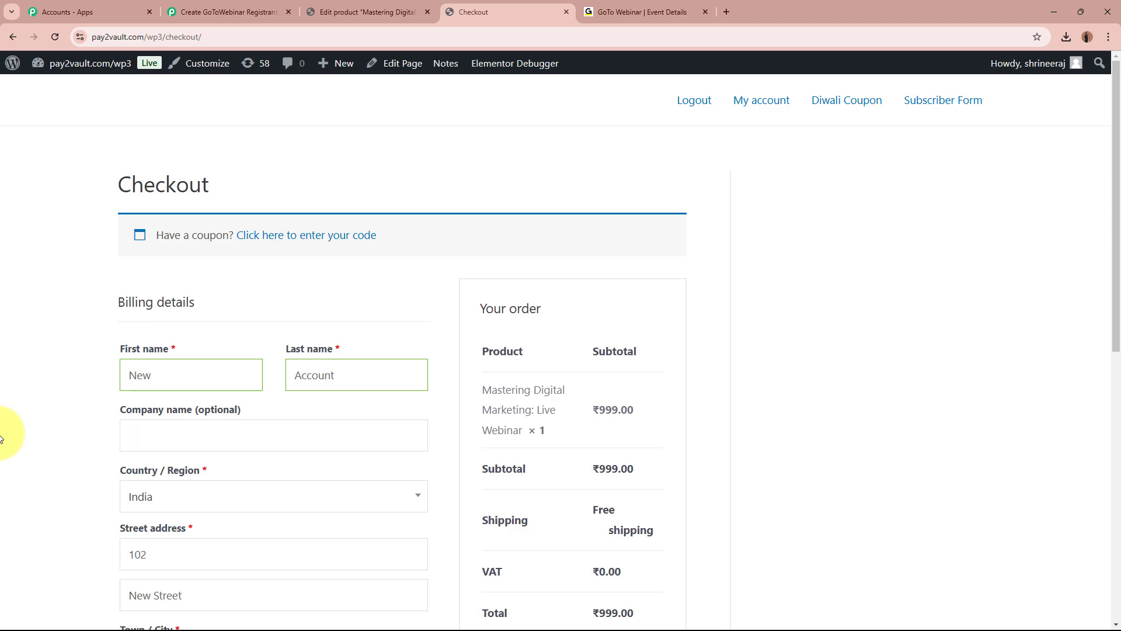
Change the address to street '123', second line 'Old City', and city Indore.
{"action": "scroll", "coordinate": [2, 439], "scroll_direction": "down", "scroll_amount": 3}
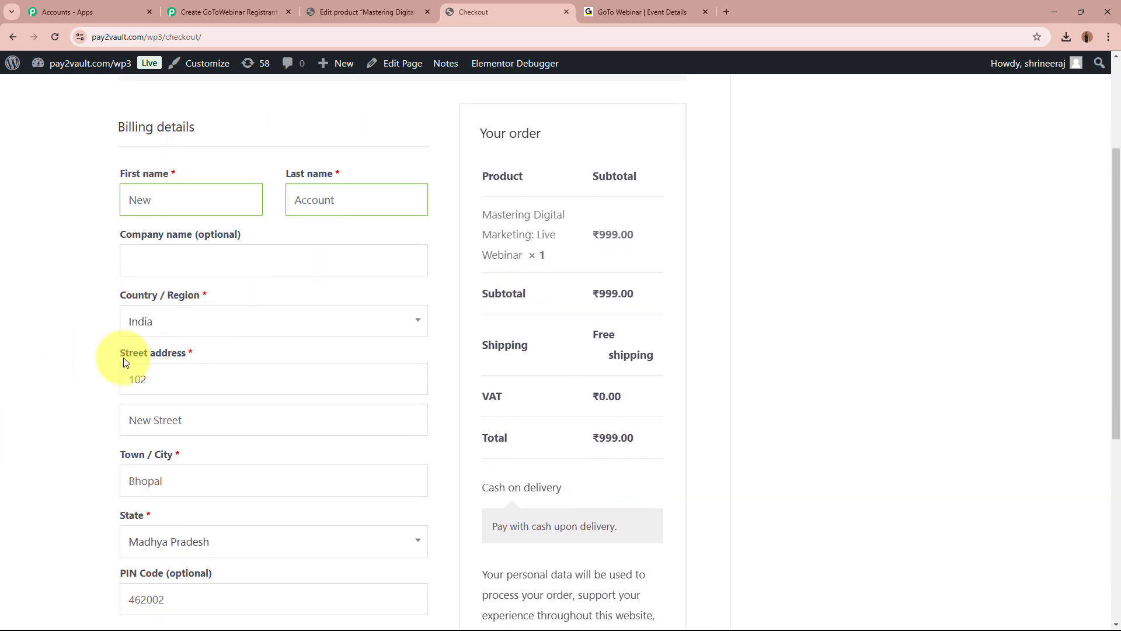
{"action": "key", "text": "Tab"}
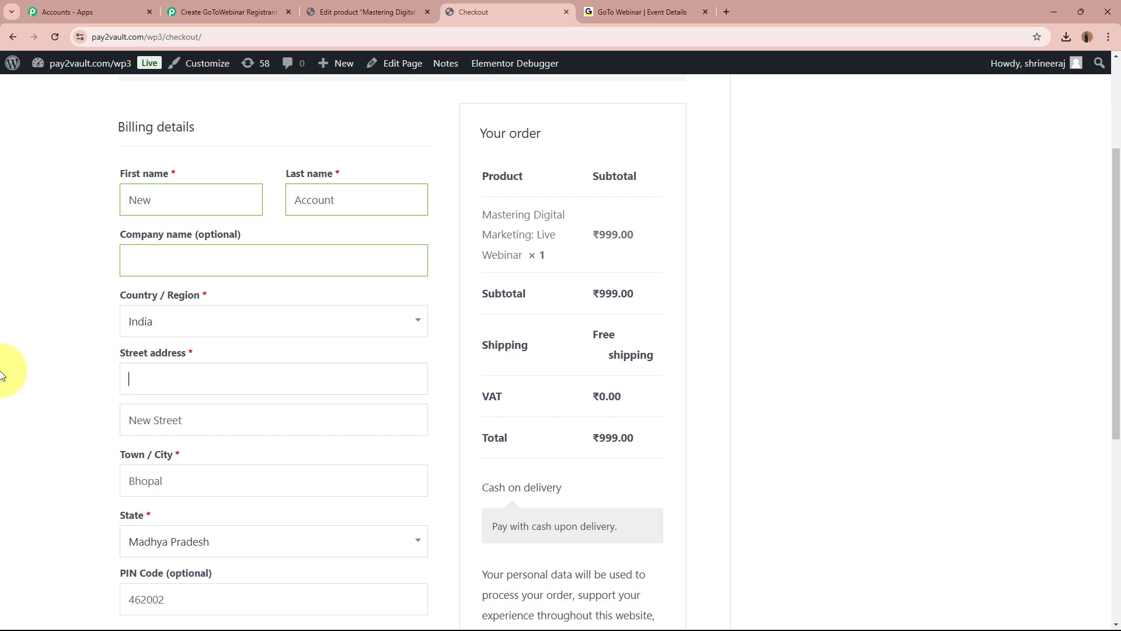
{"action": "type", "text": "123"}
{"action": "key", "text": "Tab"}
{"action": "type", "text": "Old City"}
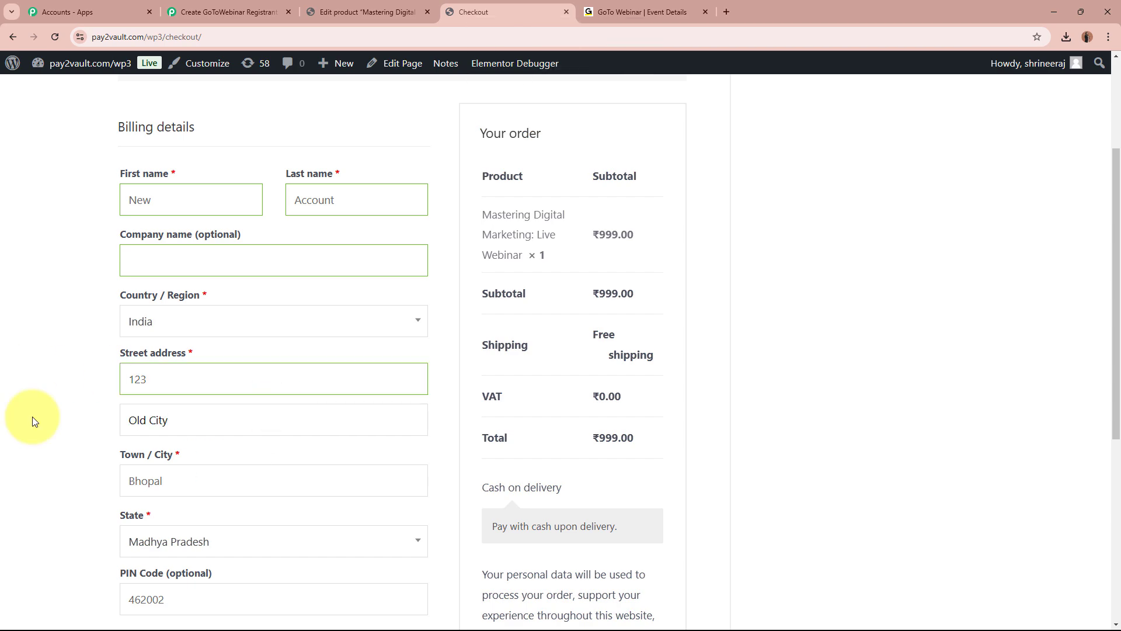
{"action": "scroll", "coordinate": [33, 420], "scroll_direction": "up", "scroll_amount": 1}
{"action": "scroll", "coordinate": [38, 431], "scroll_direction": "down", "scroll_amount": 4}
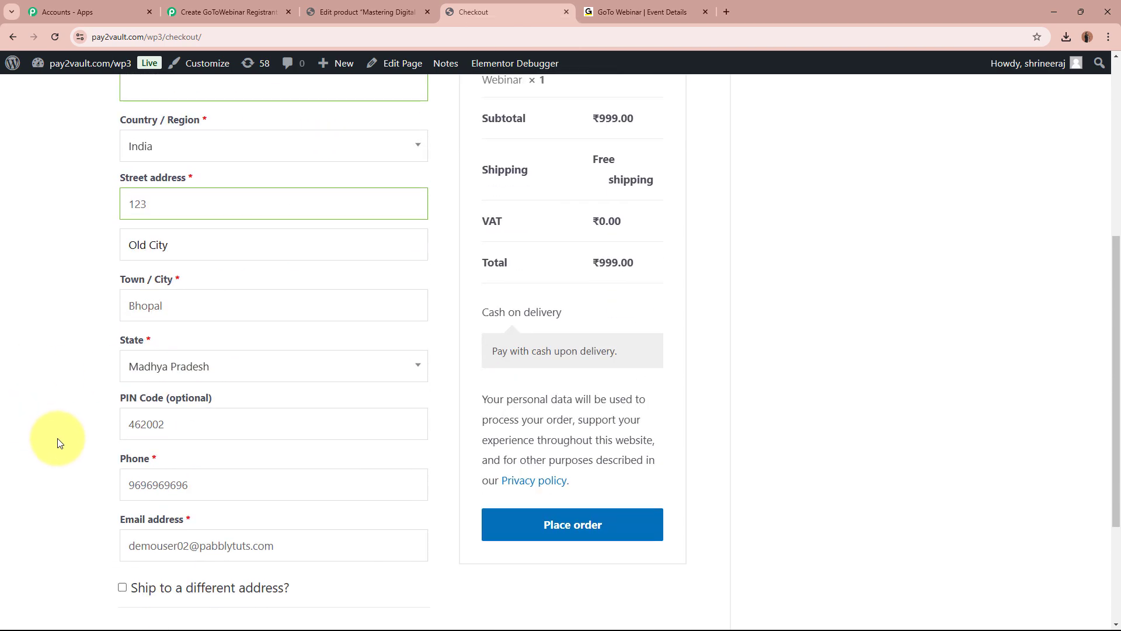
{"action": "left_click_drag", "start_coordinate": [244, 301], "coordinate": [142, 295]}
{"action": "key", "text": "BackSpace"}
{"action": "key", "text": "BackSpace"}
{"action": "key", "text": "BackSpace"}
{"action": "type", "text": "Indore"}
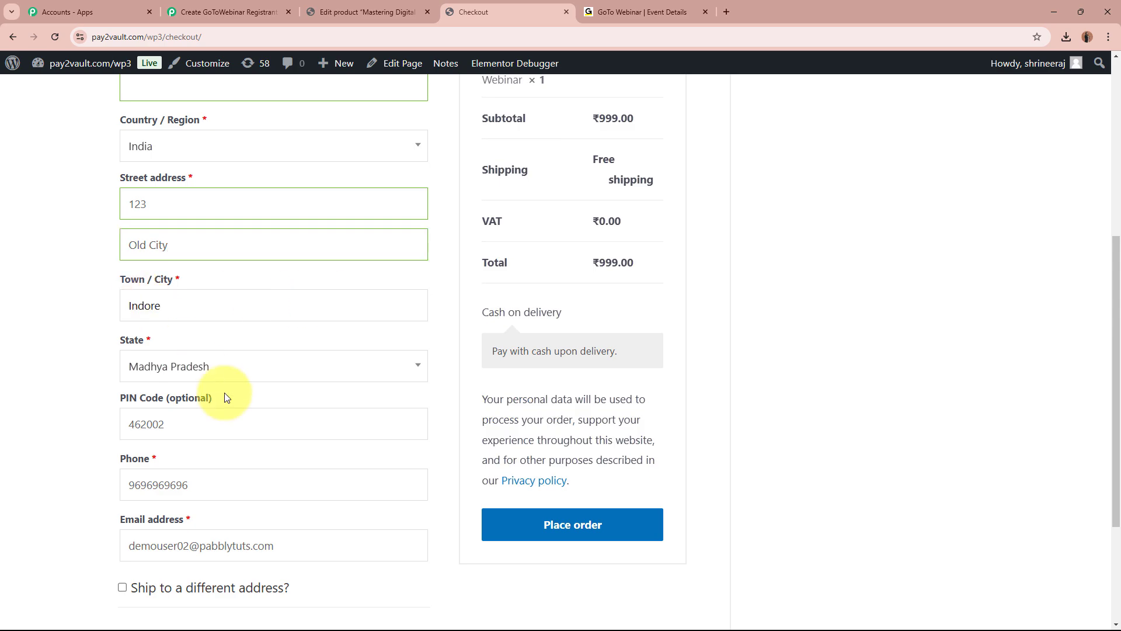
{"action": "scroll", "coordinate": [193, 383], "scroll_direction": "down", "scroll_amount": 2}
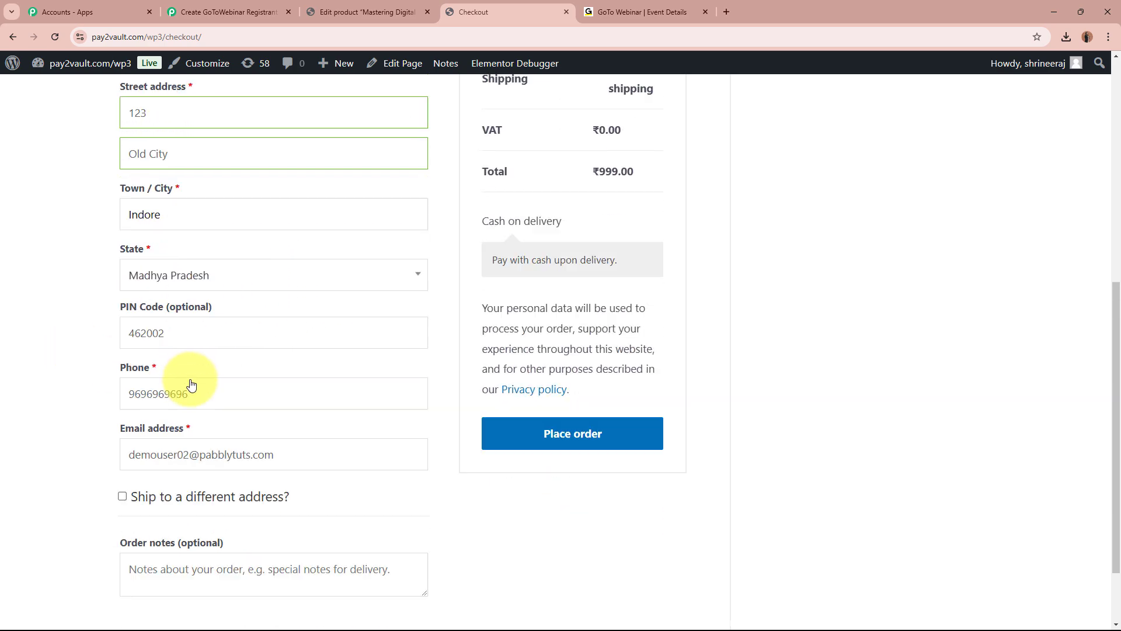
Replace the PIN Code, phone number and email with new values.
{"action": "left_click", "coordinate": [240, 307]}
{"action": "key", "text": "ctrl+a"}
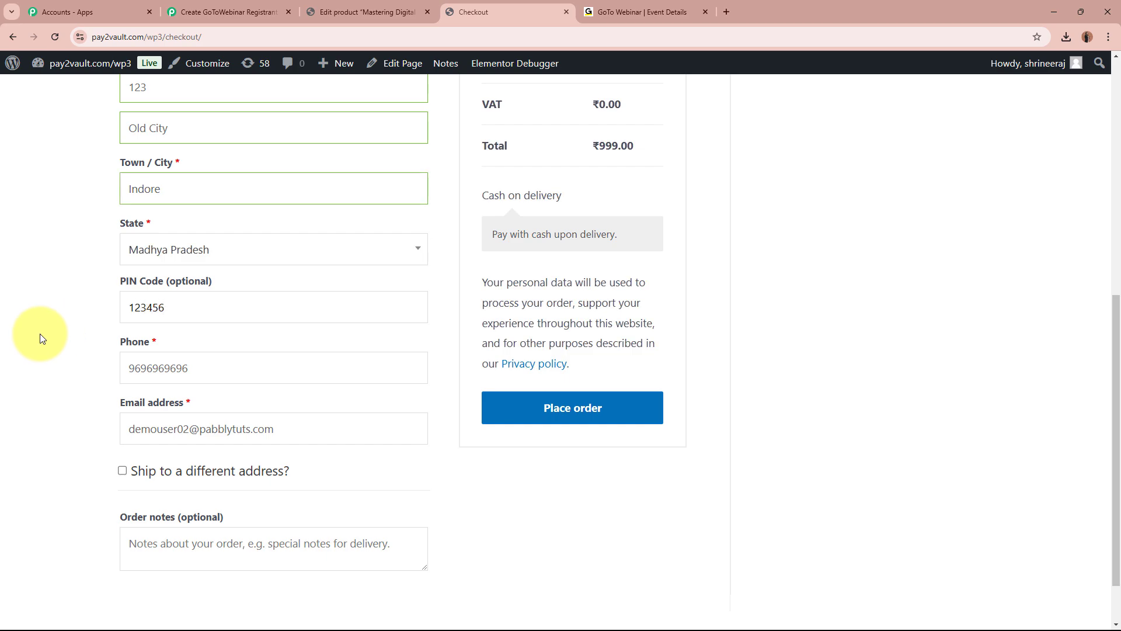
{"action": "left_click", "coordinate": [220, 368]}
{"action": "key", "text": "ctrl+a"}
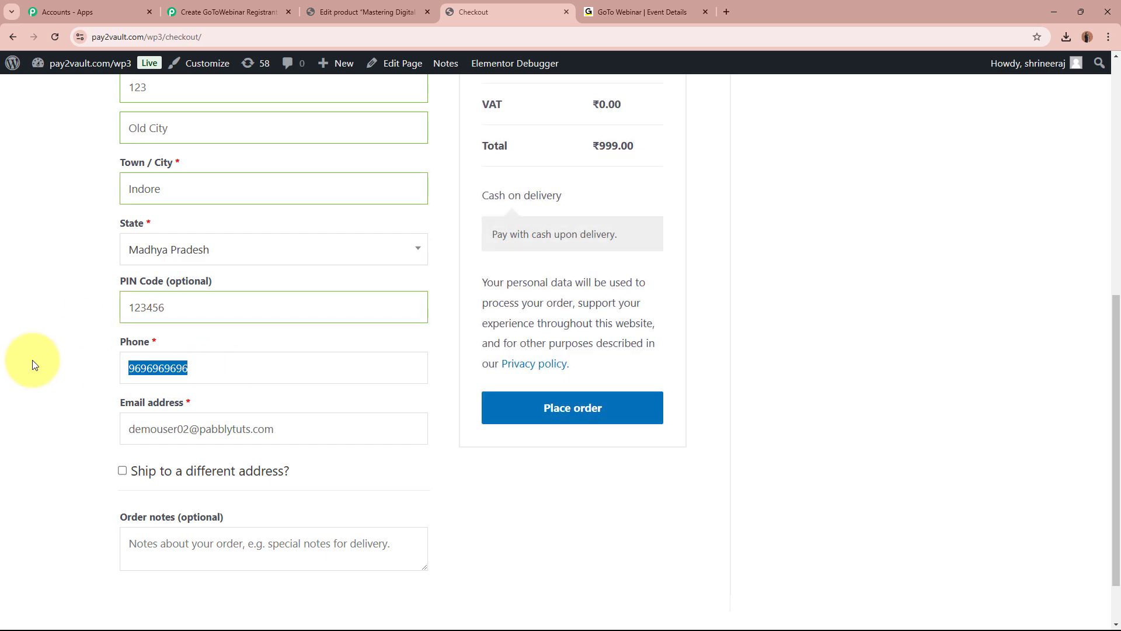
{"action": "type", "text": "95959595"}
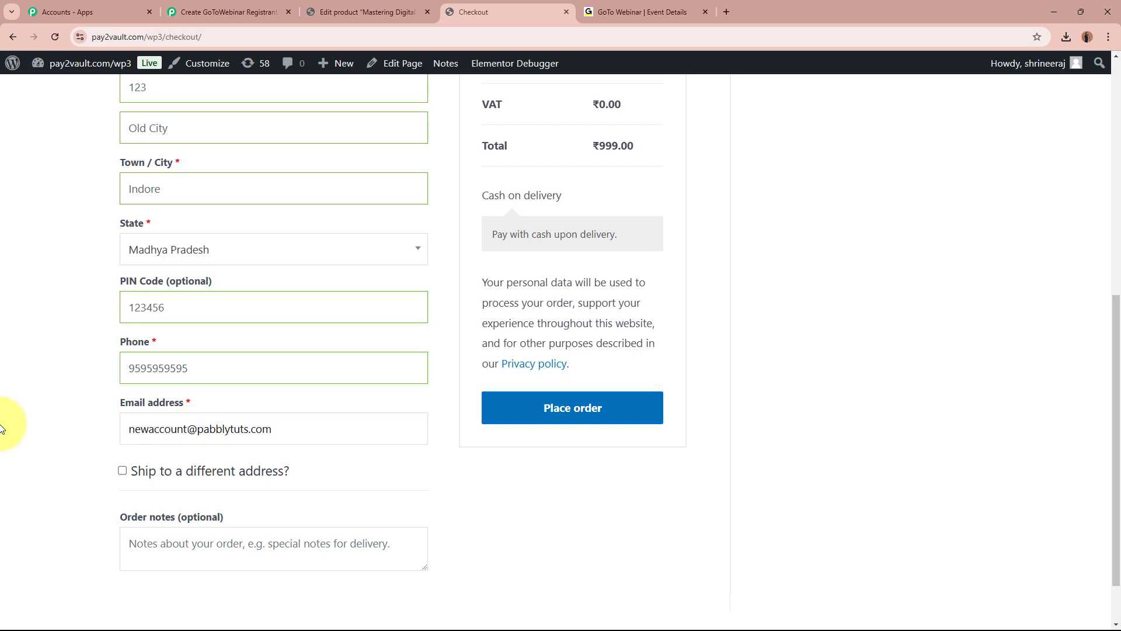
{"action": "scroll", "coordinate": [134, 426], "scroll_direction": "up", "scroll_amount": 1}
{"action": "left_click", "coordinate": [88, 489]}
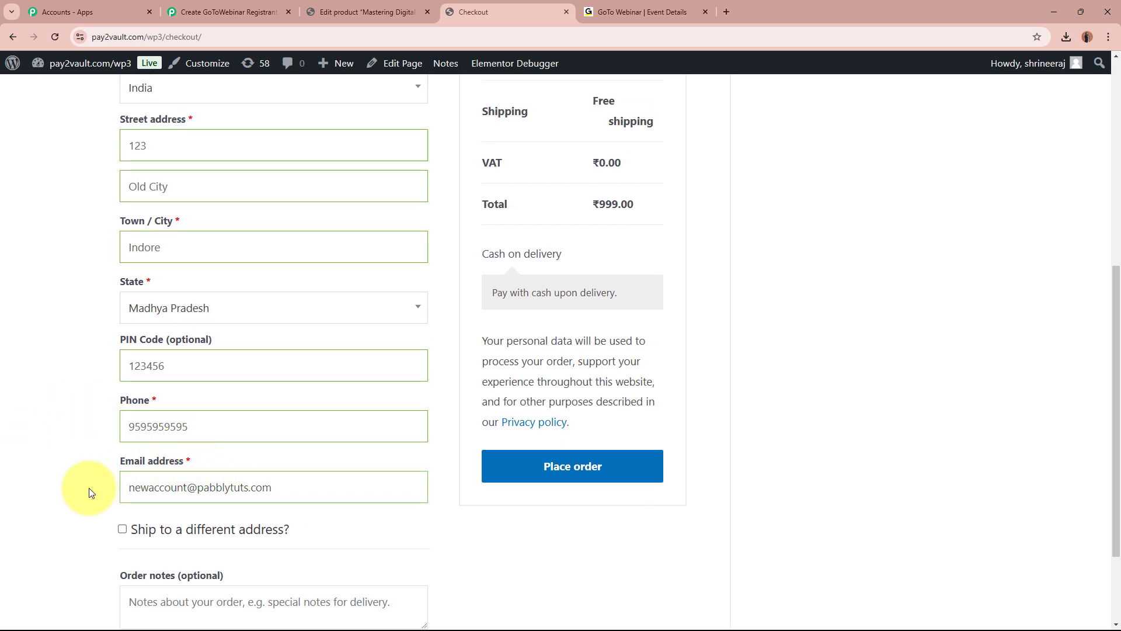
{"action": "scroll", "coordinate": [140, 453], "scroll_direction": "down", "scroll_amount": 2}
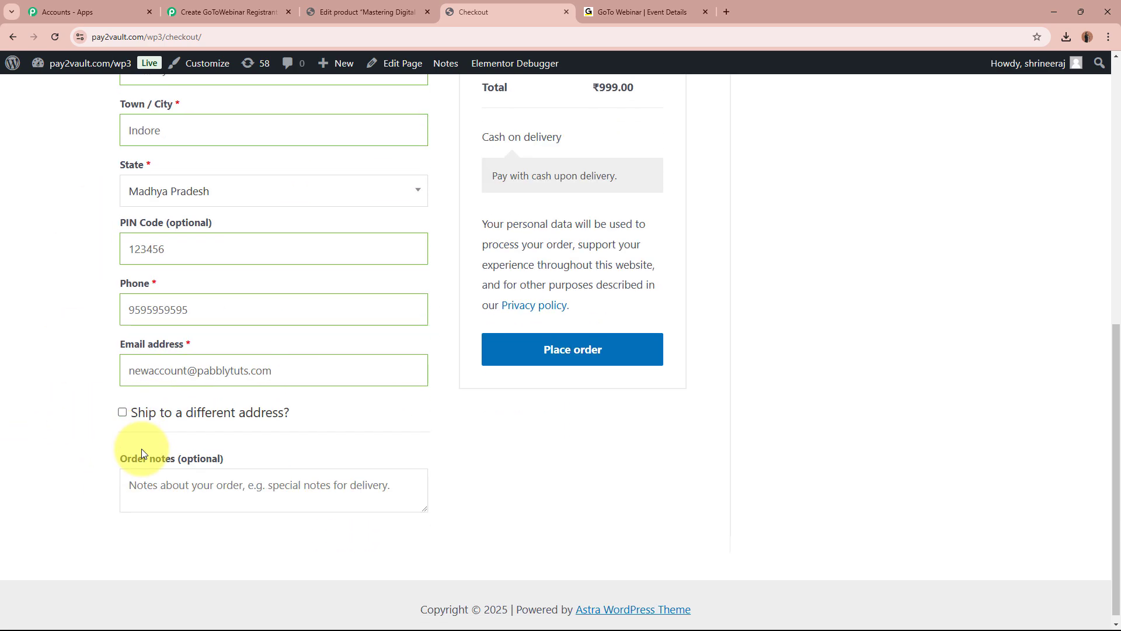
Place the order, decline saving the address, and confirm the order-received message.
{"action": "left_click", "coordinate": [573, 363]}
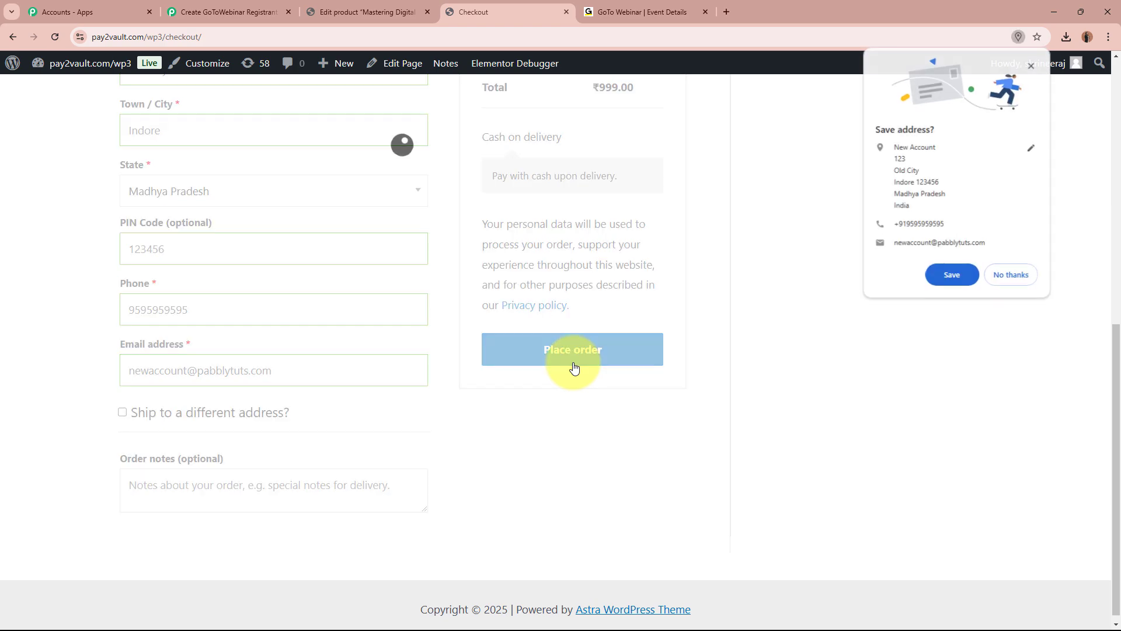
{"action": "left_click", "coordinate": [1035, 275]}
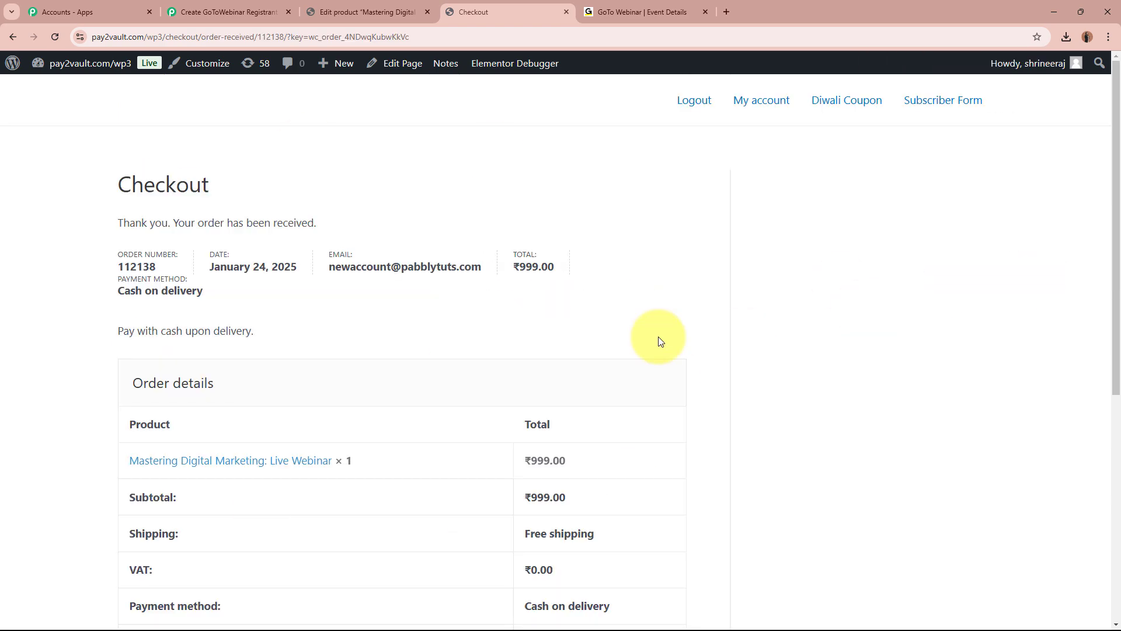
{"action": "left_click_drag", "start_coordinate": [114, 223], "coordinate": [412, 228]}
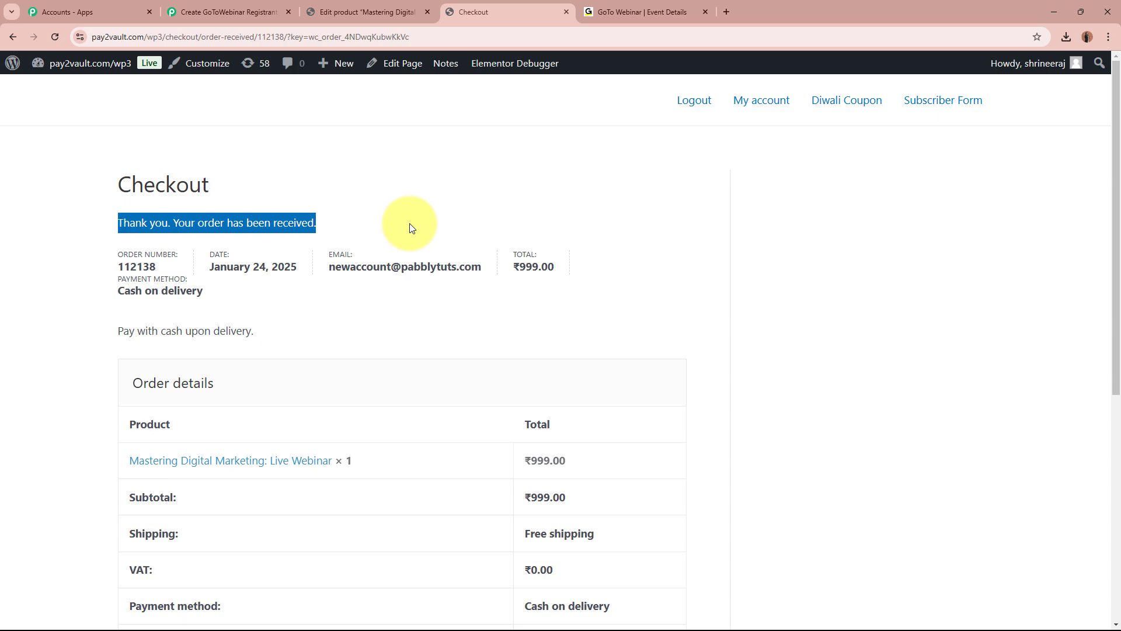
{"action": "left_click", "coordinate": [477, 165]}
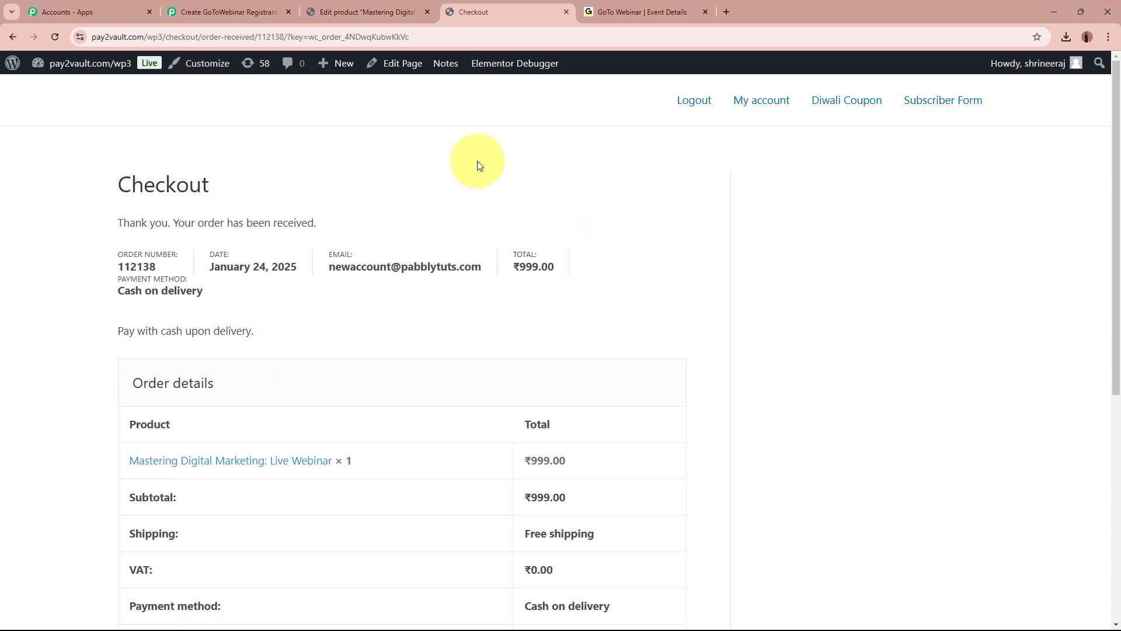
{"action": "left_click", "coordinate": [228, 12]}
Check the captured order total 999.00, status processing, and the webinar product name.
{"action": "scroll", "coordinate": [208, 194], "scroll_direction": "down", "scroll_amount": 5}
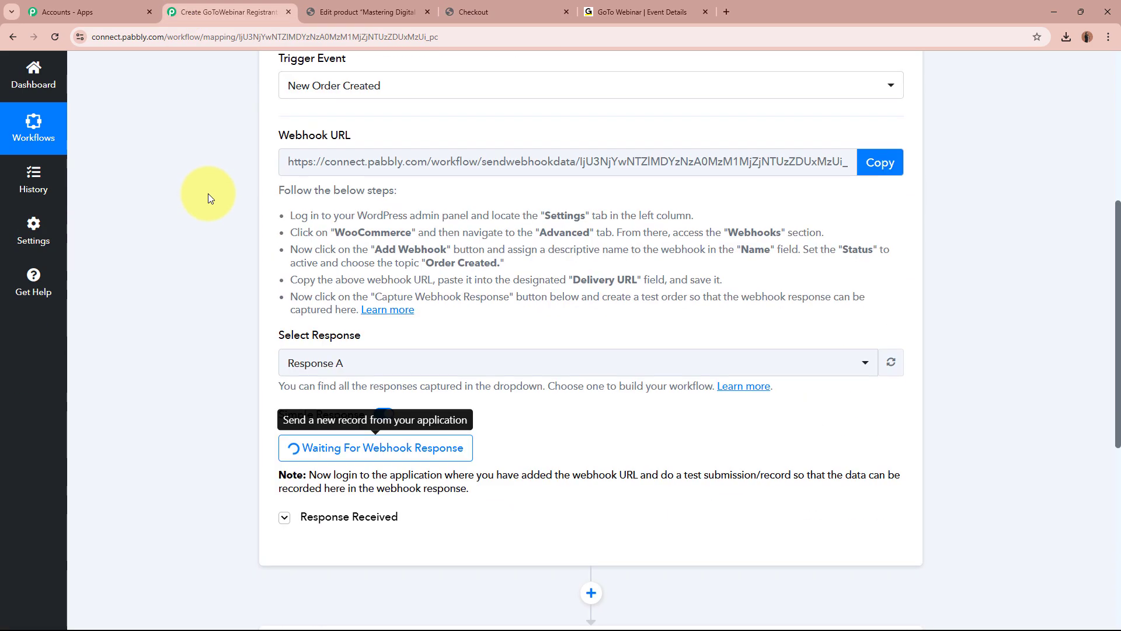
{"action": "scroll", "coordinate": [208, 194], "scroll_direction": "down", "scroll_amount": 5}
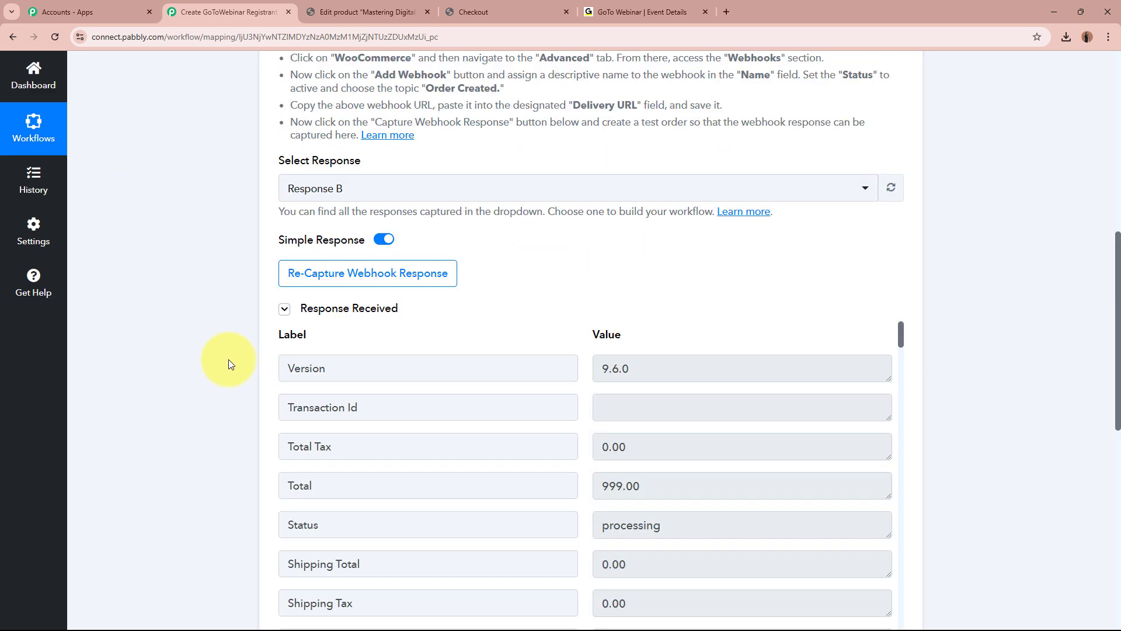
{"action": "scroll", "coordinate": [229, 359], "scroll_direction": "down", "scroll_amount": 3}
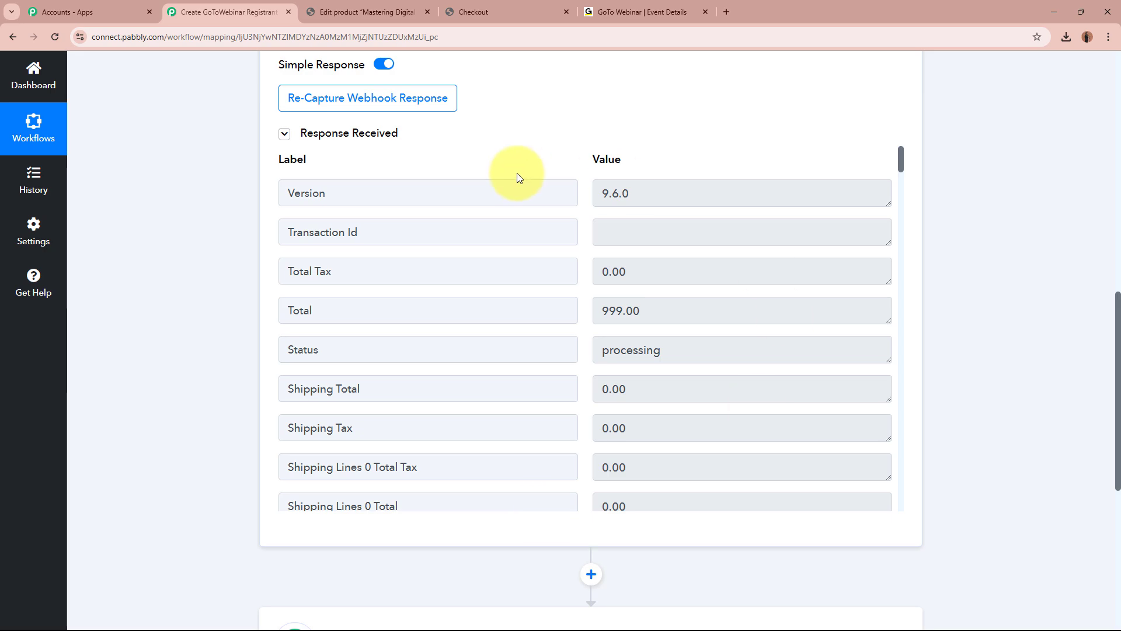
{"action": "left_click", "coordinate": [676, 312]}
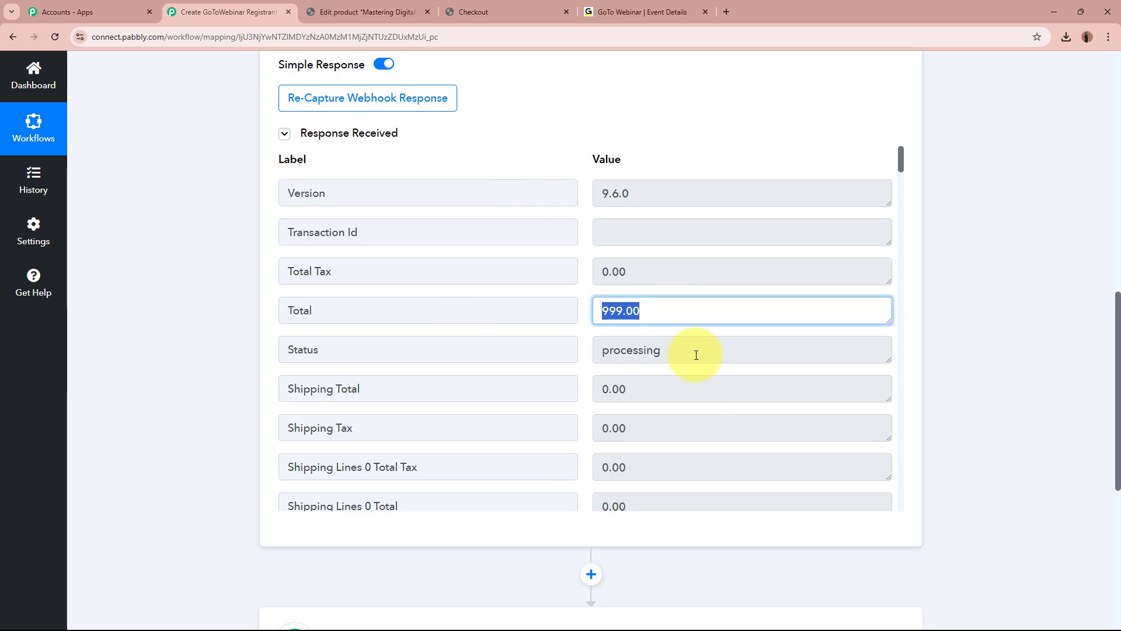
{"action": "left_click", "coordinate": [742, 354]}
{"action": "scroll", "coordinate": [726, 370], "scroll_direction": "down", "scroll_amount": 2}
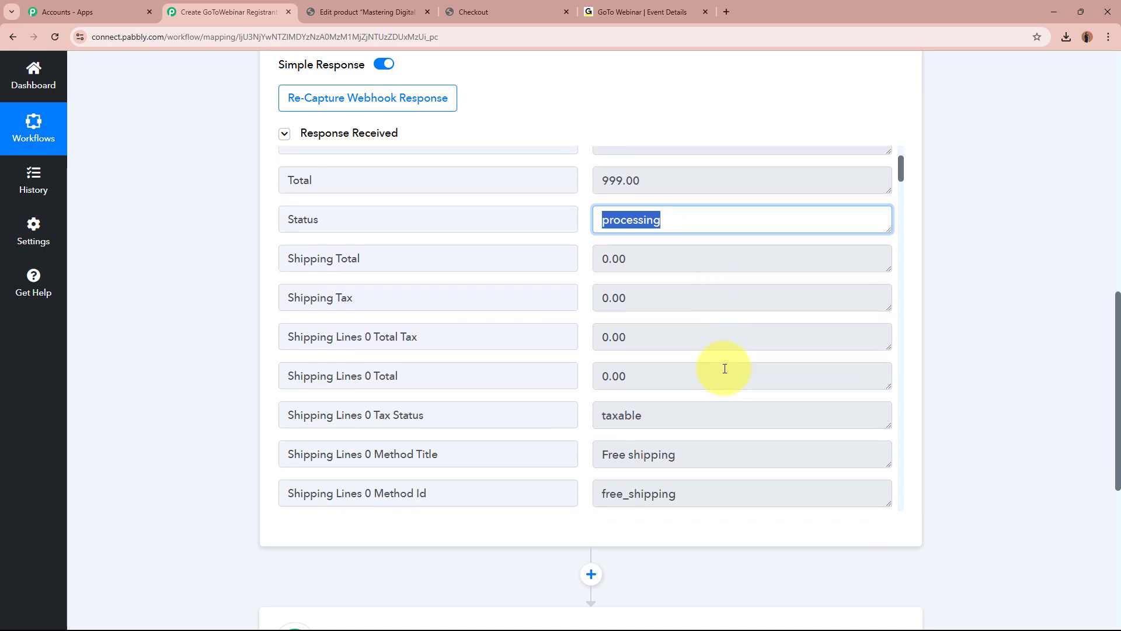
{"action": "scroll", "coordinate": [725, 368], "scroll_direction": "down", "scroll_amount": 5}
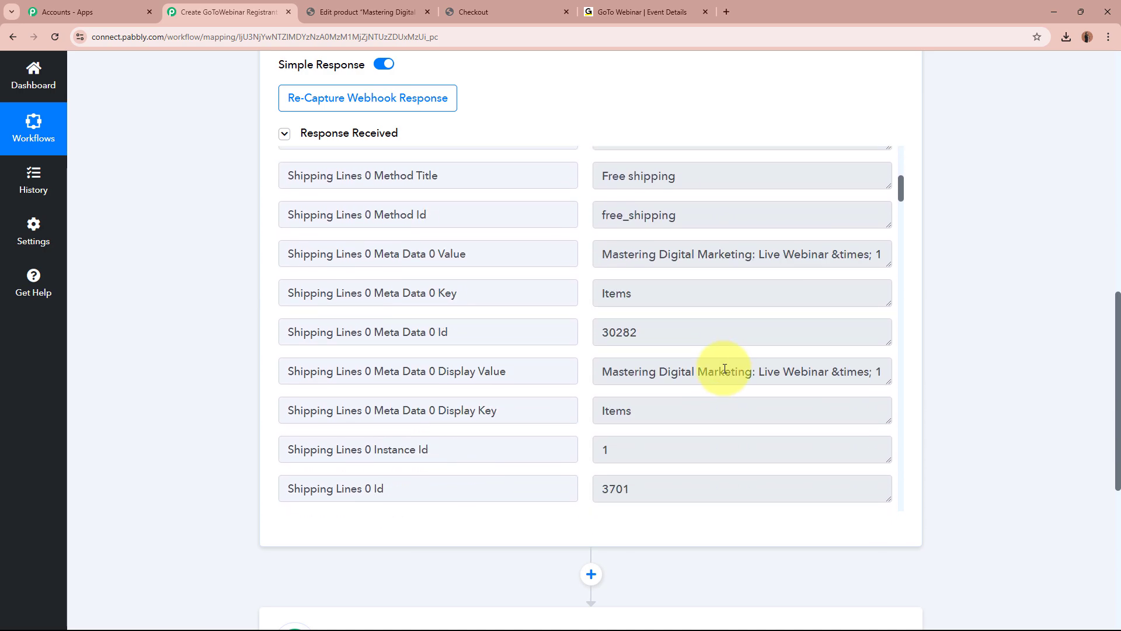
{"action": "left_click_drag", "start_coordinate": [602, 253], "coordinate": [830, 247]}
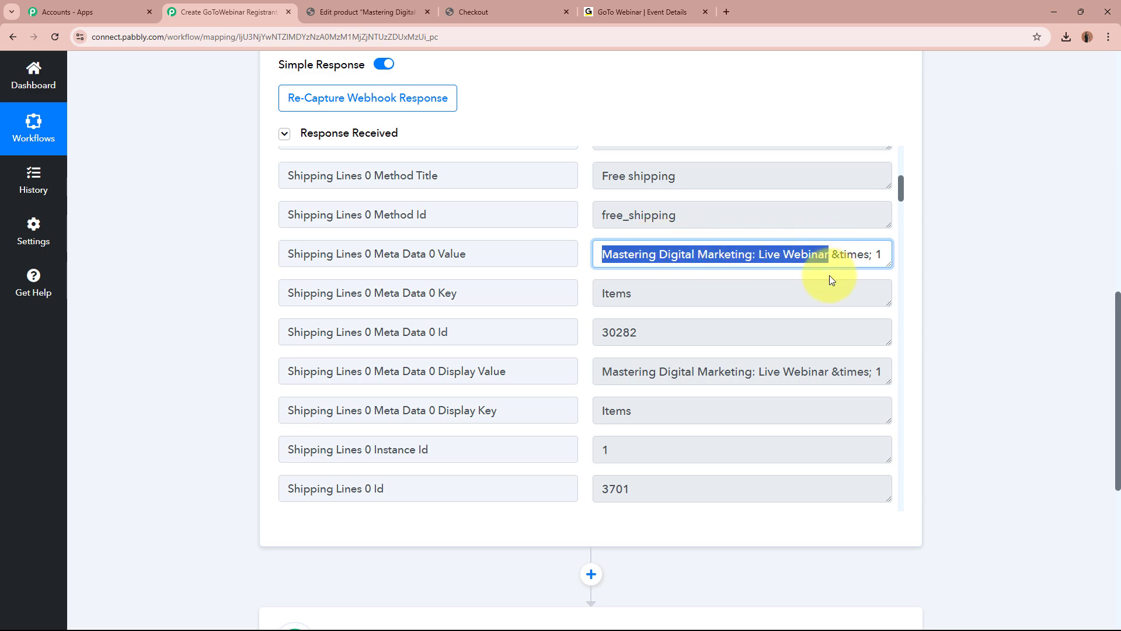
Review shipping data: state MP, postcode 123456, names, country IN, city Indore, address lines.
{"action": "scroll", "coordinate": [818, 288], "scroll_direction": "down", "scroll_amount": 6}
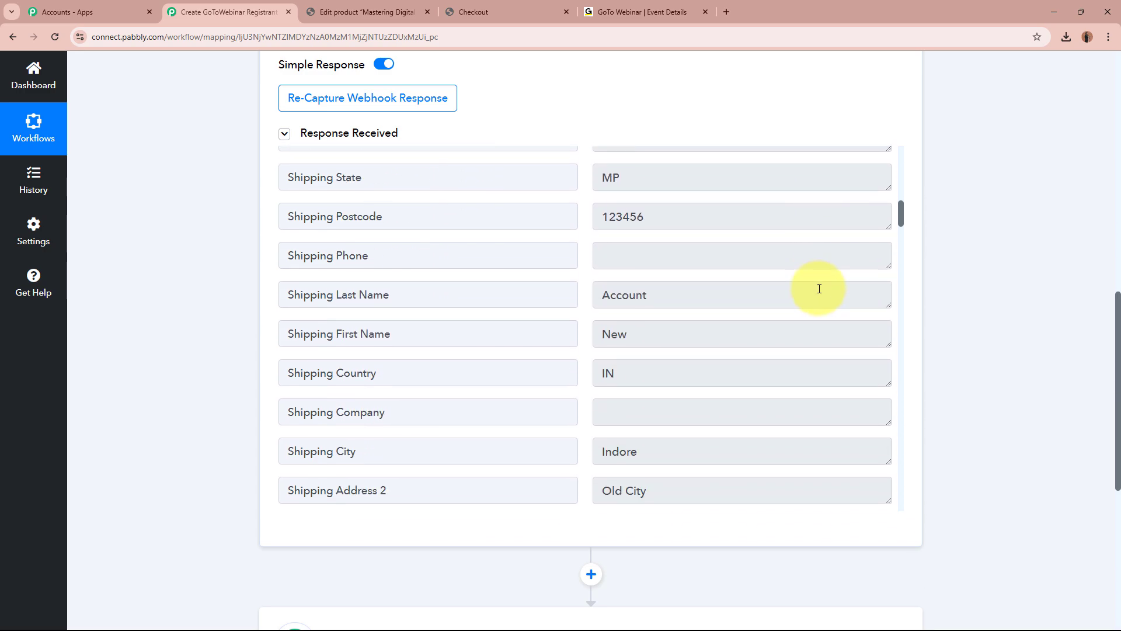
{"action": "double_click", "coordinate": [609, 175]}
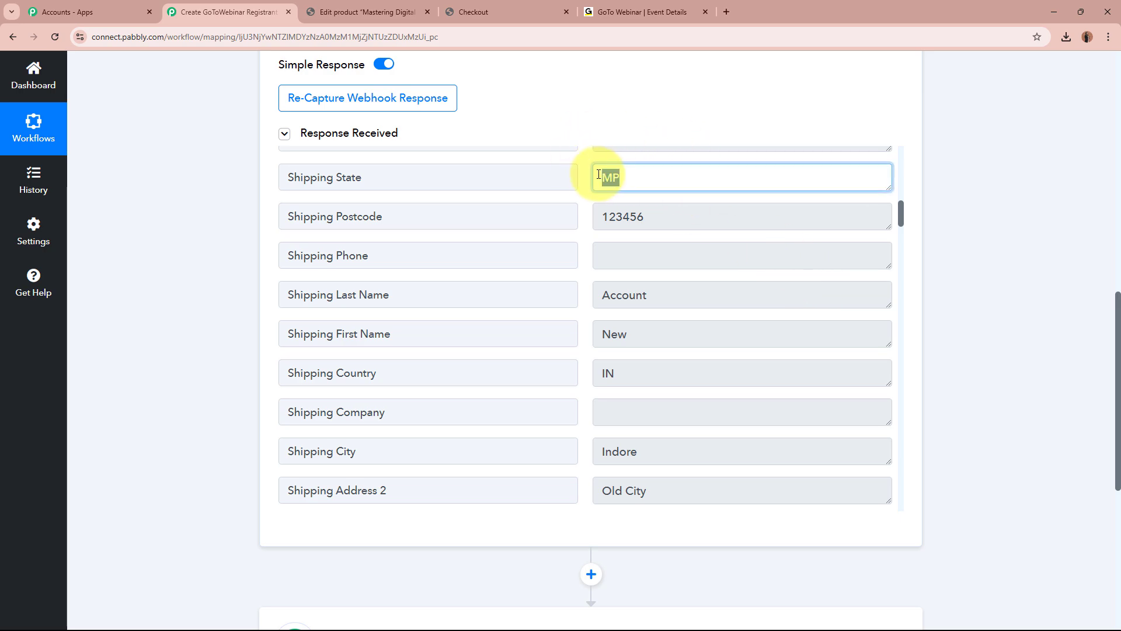
{"action": "double_click", "coordinate": [623, 217]}
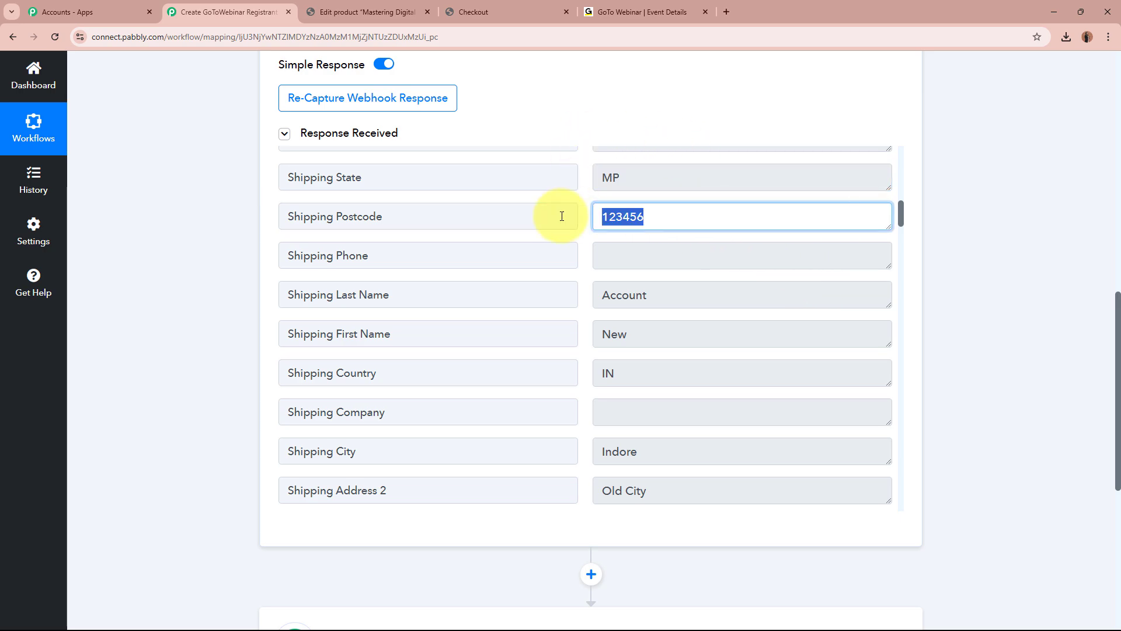
{"action": "double_click", "coordinate": [657, 333]}
{"action": "double_click", "coordinate": [681, 292]}
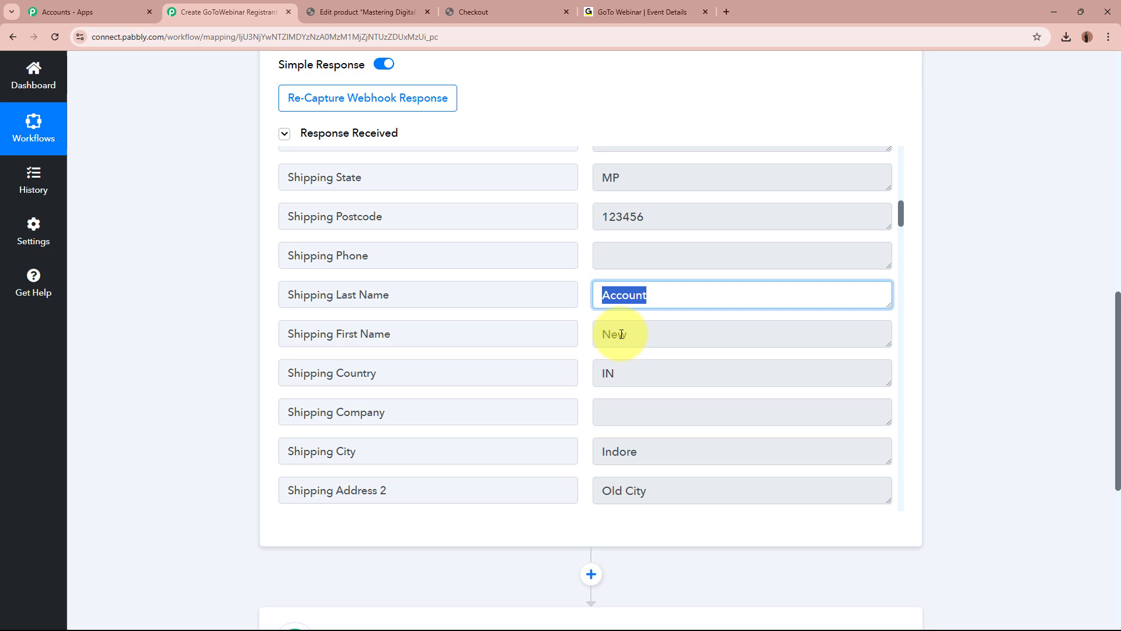
{"action": "double_click", "coordinate": [648, 369]}
{"action": "scroll", "coordinate": [588, 391], "scroll_direction": "down", "scroll_amount": 2}
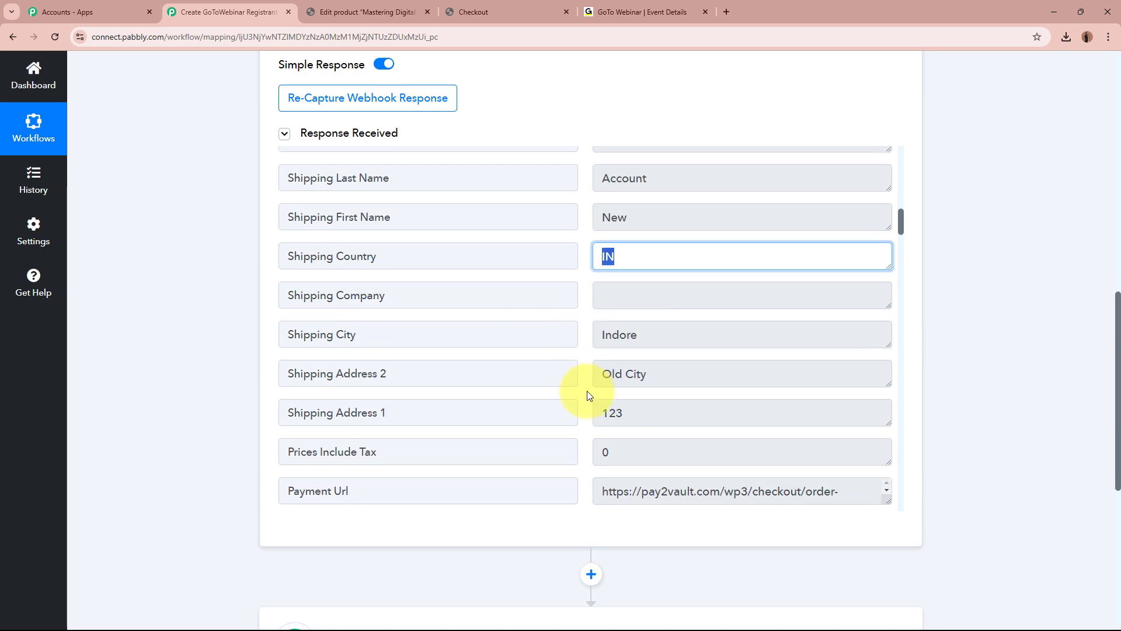
{"action": "left_click", "coordinate": [672, 335]}
{"action": "left_click_drag", "start_coordinate": [548, 338], "coordinate": [550, 339]}
{"action": "left_click_drag", "start_coordinate": [657, 413], "coordinate": [586, 411]}
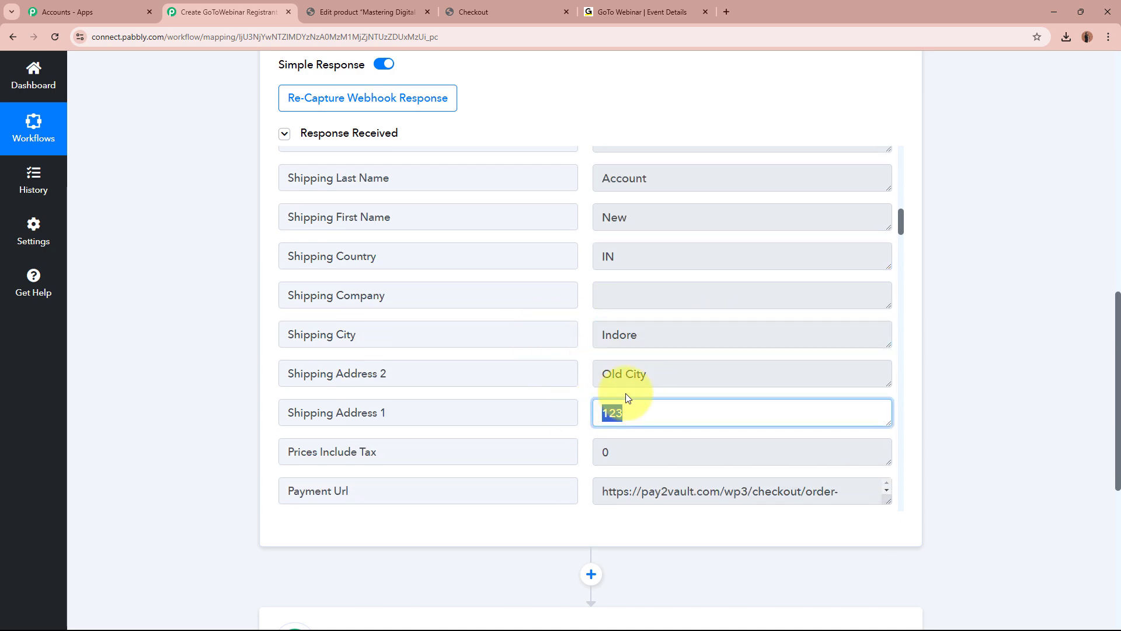
{"action": "left_click_drag", "start_coordinate": [692, 376], "coordinate": [576, 378]}
{"action": "scroll", "coordinate": [665, 391], "scroll_direction": "down", "scroll_amount": 6}
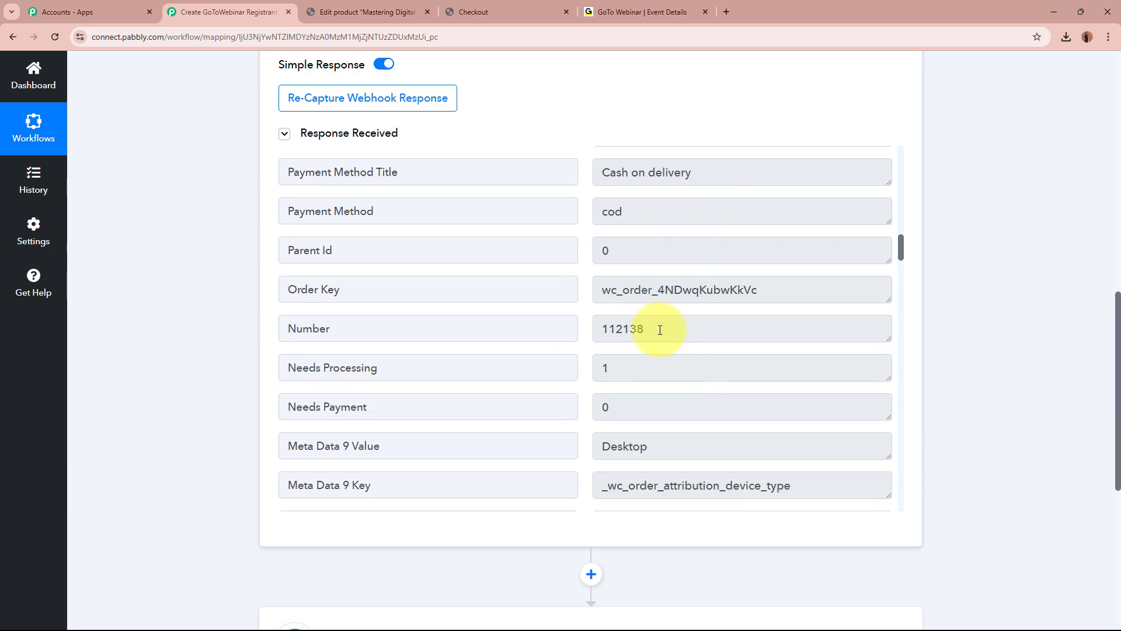
{"action": "scroll", "coordinate": [656, 321], "scroll_direction": "down", "scroll_amount": 5}
{"action": "scroll", "coordinate": [659, 329], "scroll_direction": "down", "scroll_amount": 7}
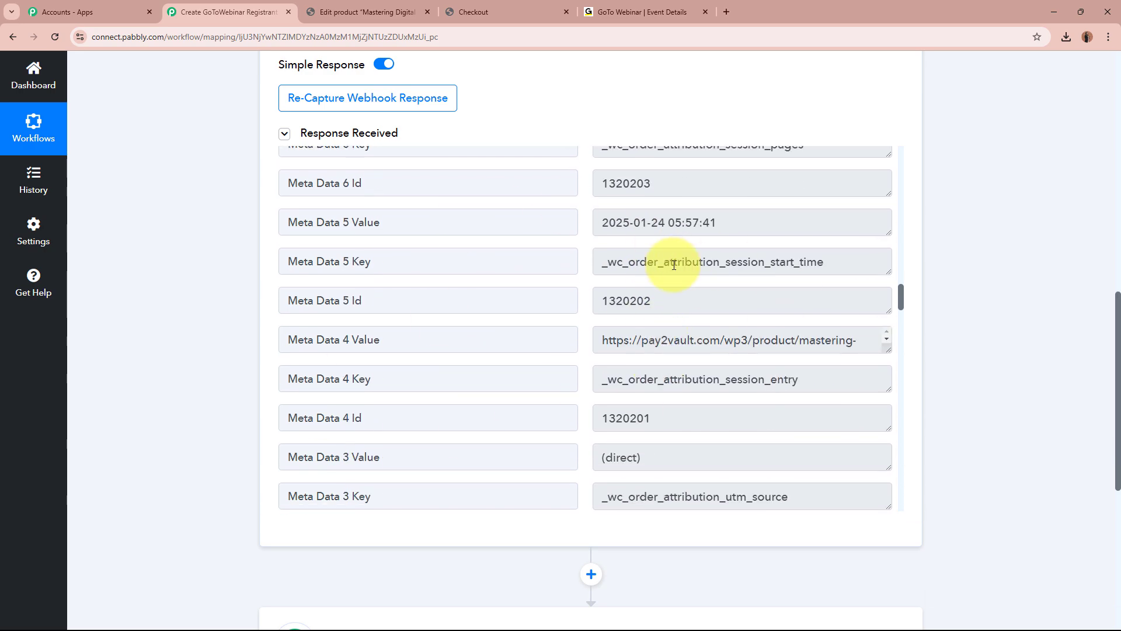
{"action": "scroll", "coordinate": [674, 266], "scroll_direction": "up", "scroll_amount": 8}
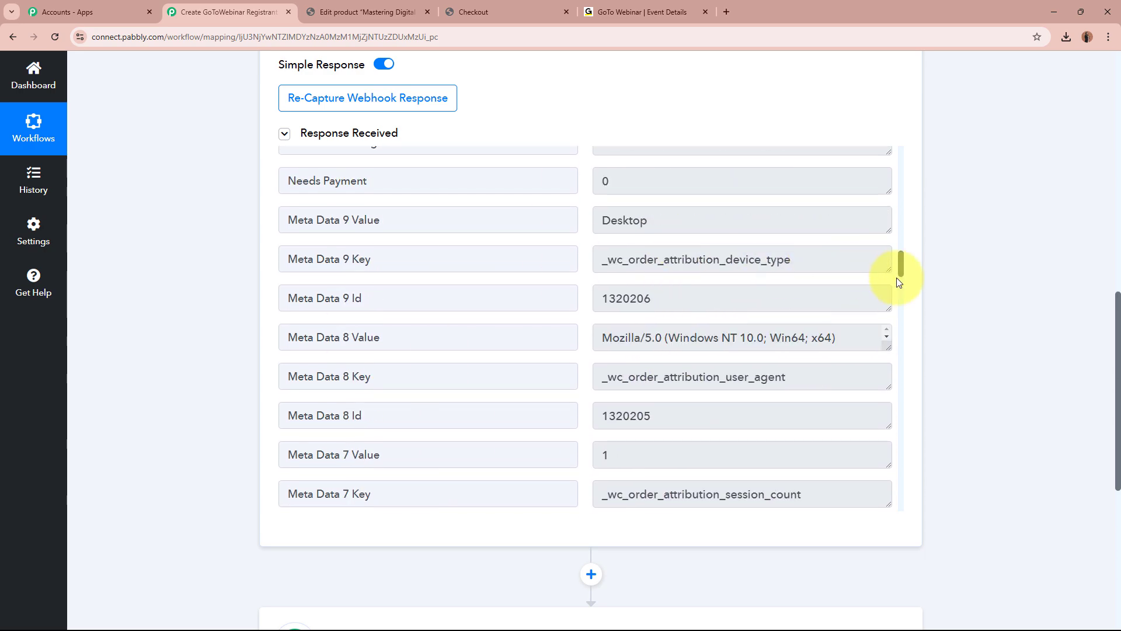
{"action": "scroll", "coordinate": [946, 309], "scroll_direction": "up", "scroll_amount": 12}
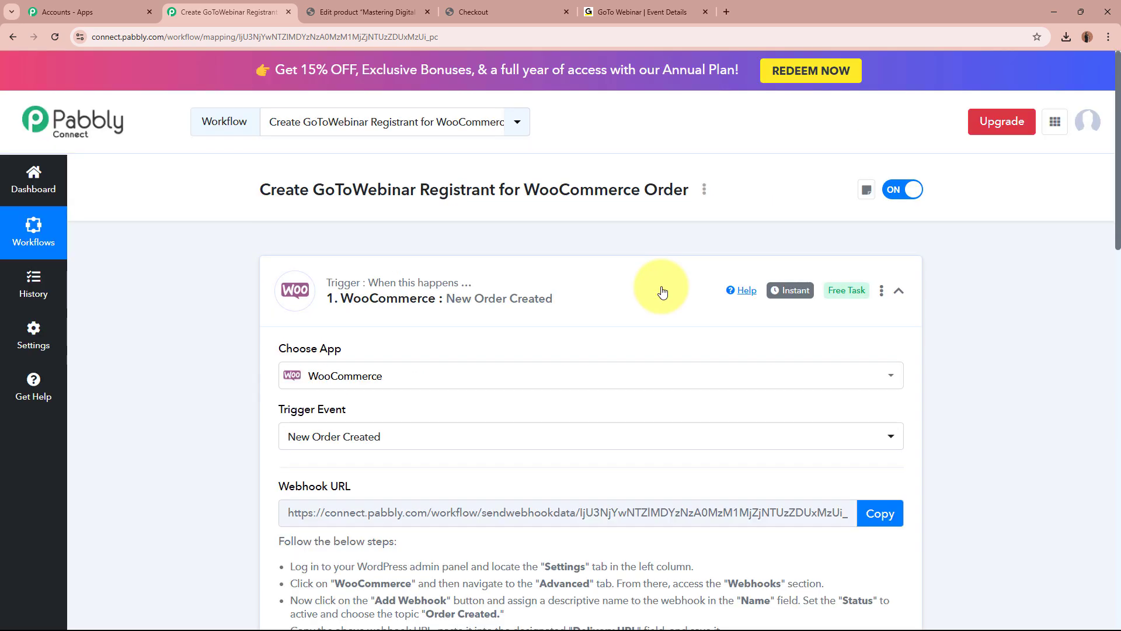
Collapse the trigger, search 'GoToW', choose GoToWebinar and its Create Registrant event.
{"action": "left_click", "coordinate": [622, 293]}
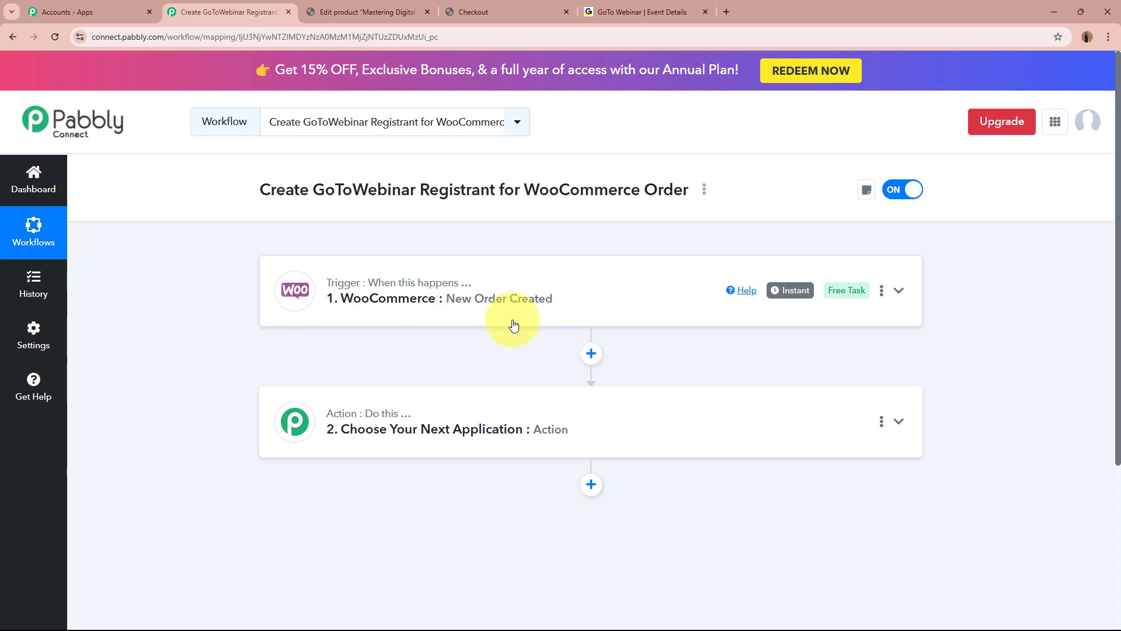
{"action": "left_click_drag", "start_coordinate": [313, 190], "coordinate": [549, 183]}
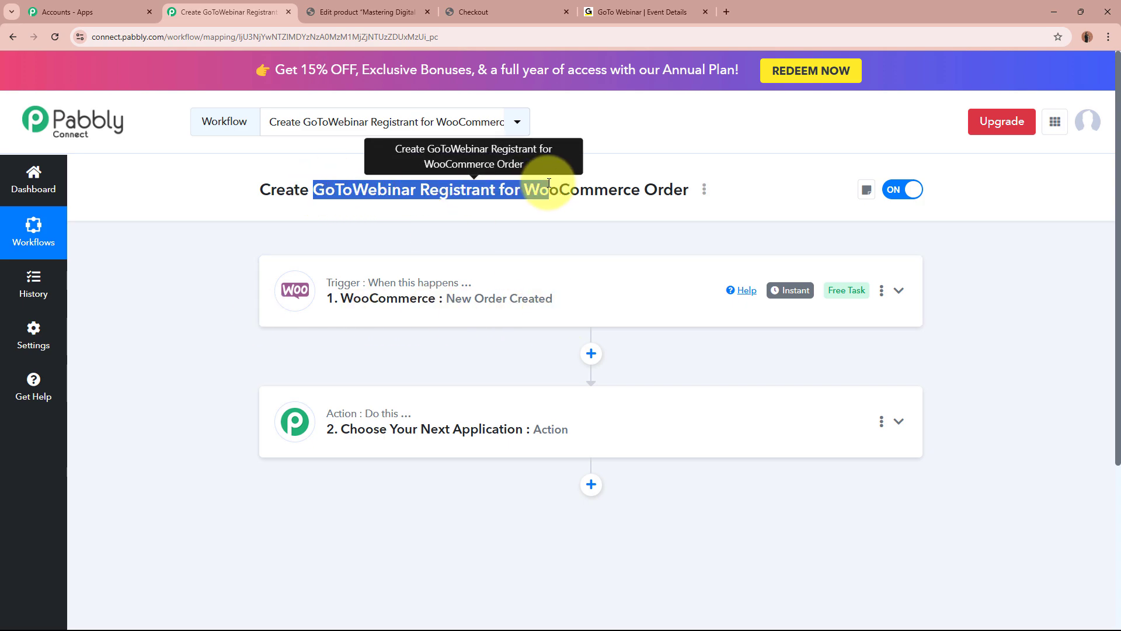
{"action": "left_click", "coordinate": [549, 183]}
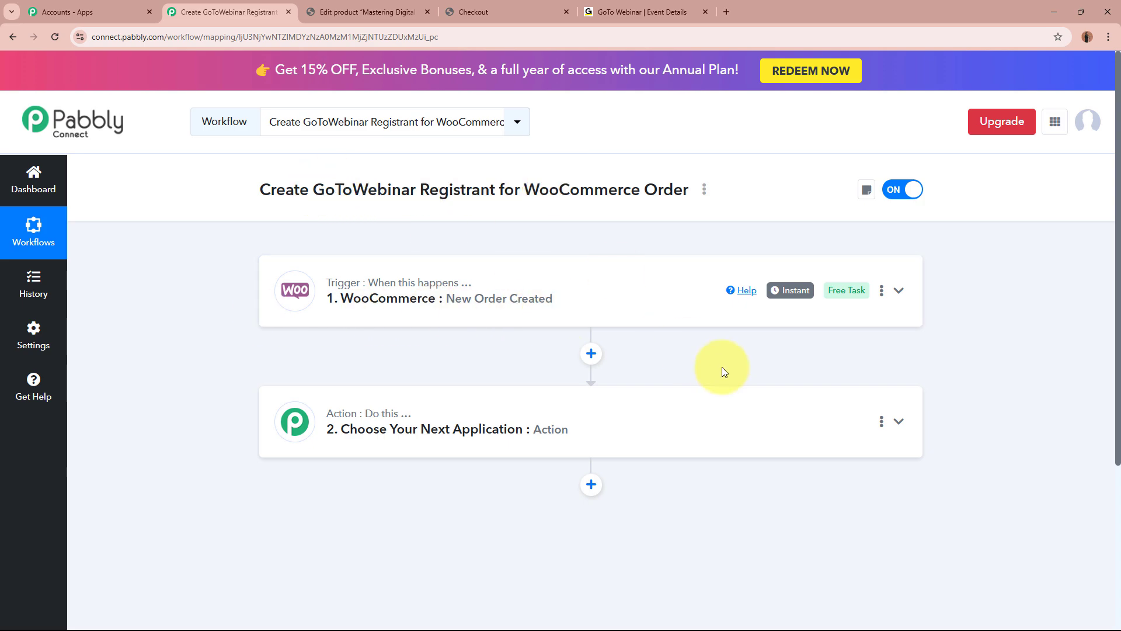
{"action": "left_click", "coordinate": [751, 413]}
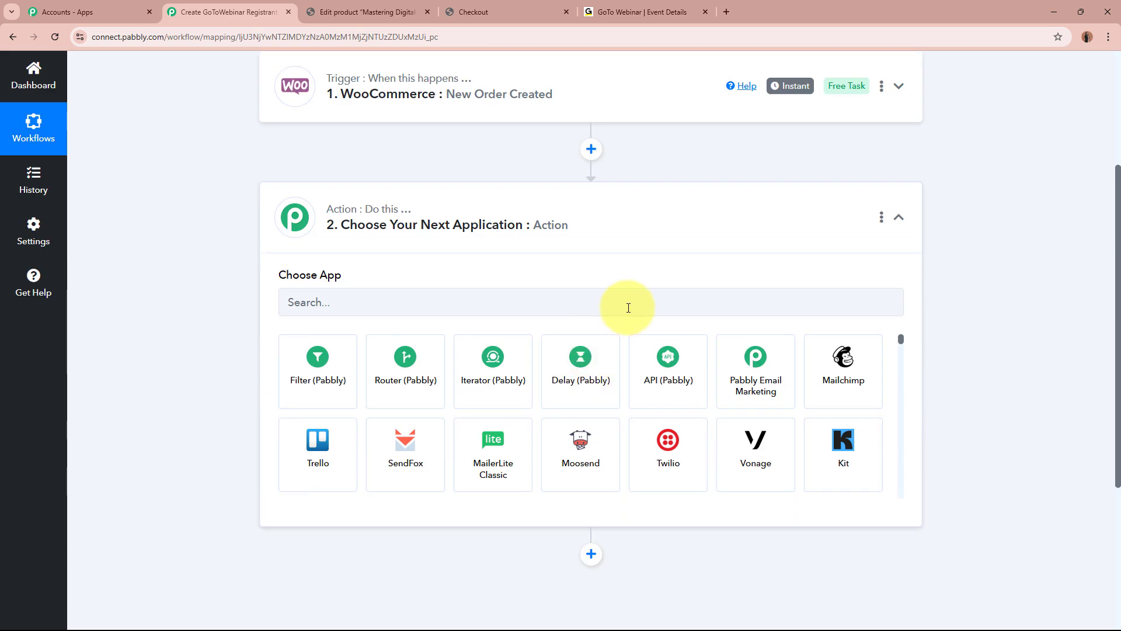
{"action": "left_click", "coordinate": [628, 306]}
{"action": "key", "text": "Caps_Lock"}
{"action": "type", "text": "Go"}
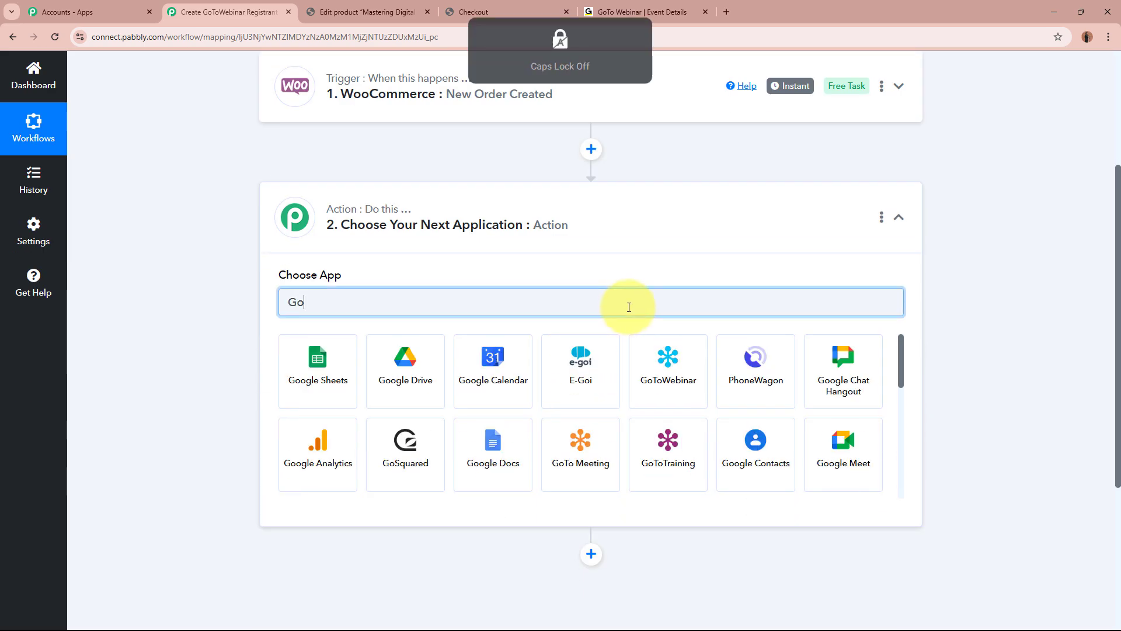
{"action": "type", "text": "ToW"}
{"action": "key", "text": "Caps_Lock"}
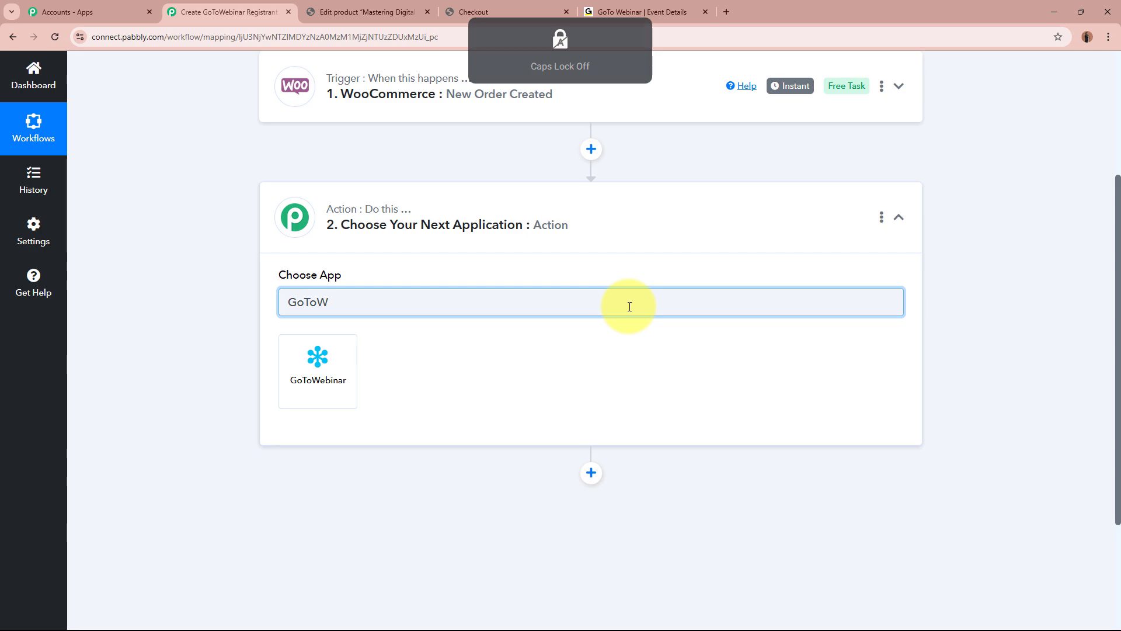
{"action": "left_click", "coordinate": [333, 366]}
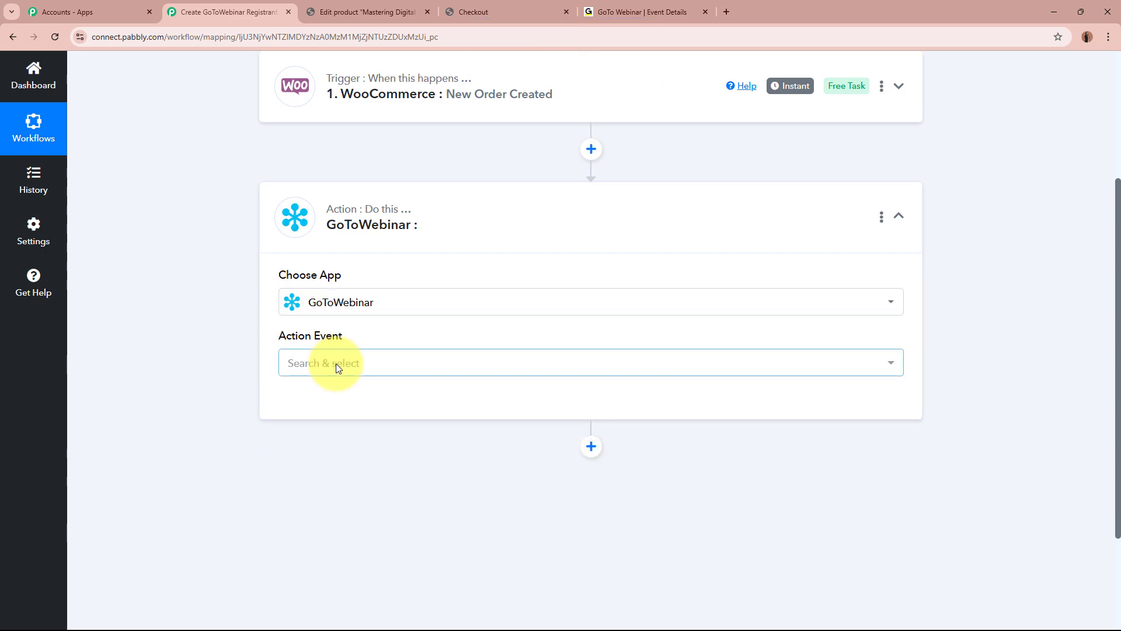
{"action": "left_click", "coordinate": [336, 363]}
{"action": "left_click", "coordinate": [350, 478]}
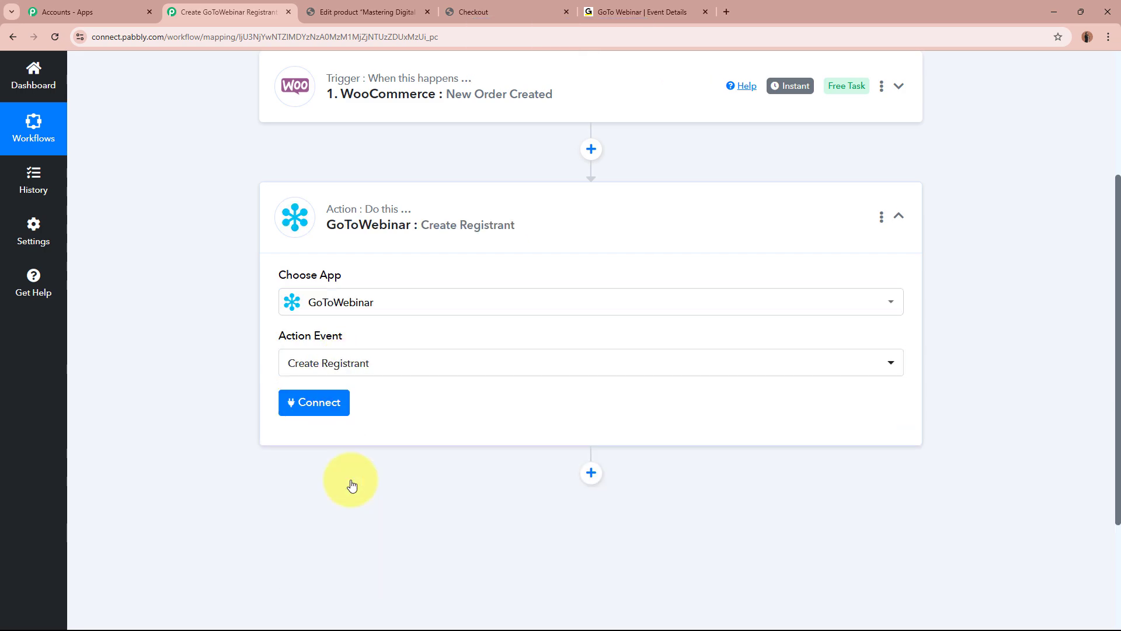
{"action": "left_click", "coordinate": [615, 4]}
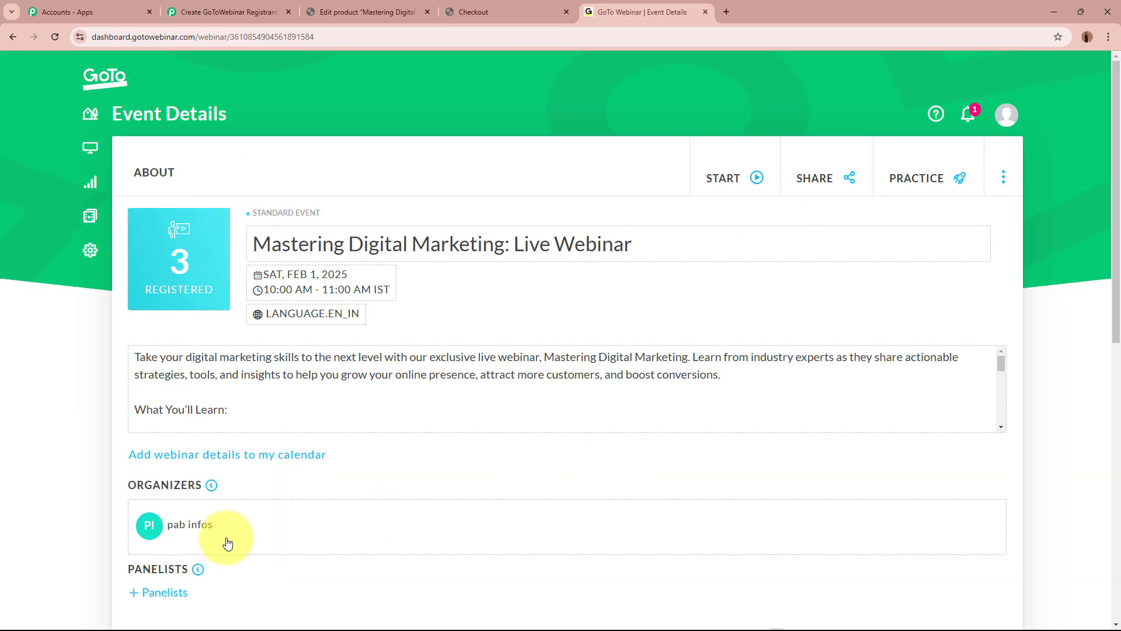
{"action": "left_click_drag", "start_coordinate": [253, 243], "coordinate": [627, 235]}
{"action": "left_click", "coordinate": [608, 311]}
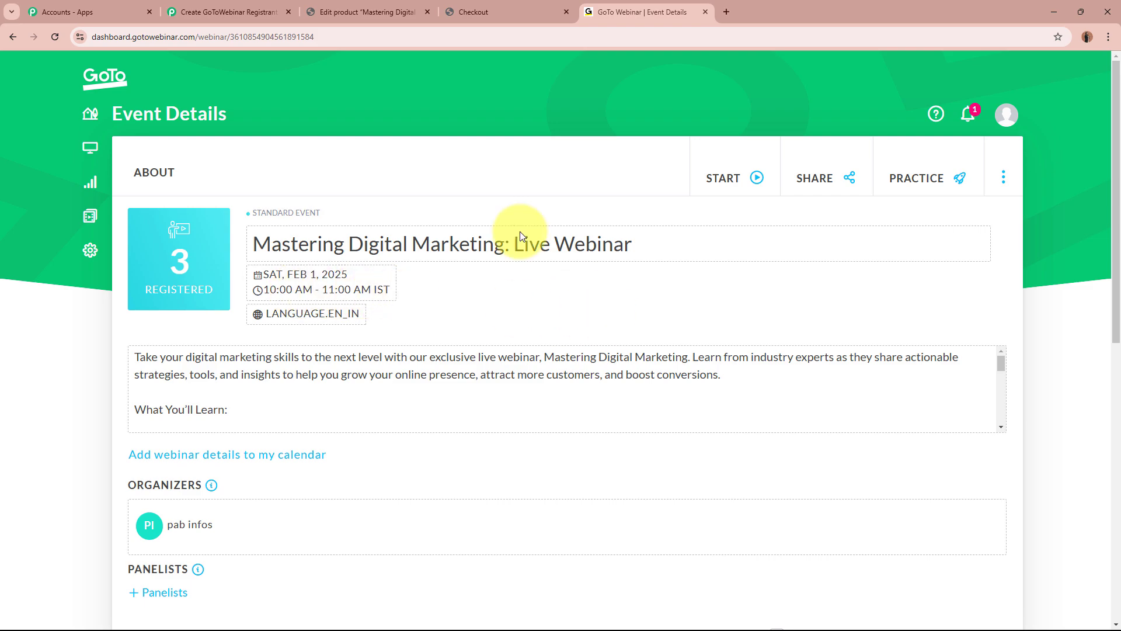
{"action": "left_click", "coordinate": [216, 11]}
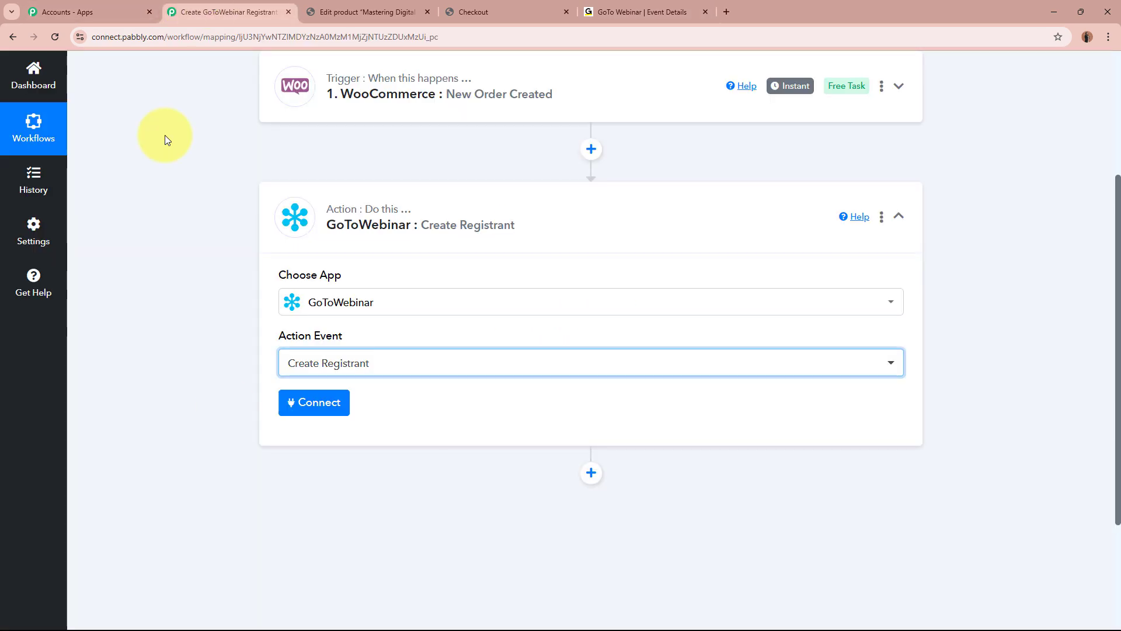
Add a new GoToWebinar connection, review its From Time and To Time fields, then check the webinar schedule.
{"action": "left_click", "coordinate": [302, 402]}
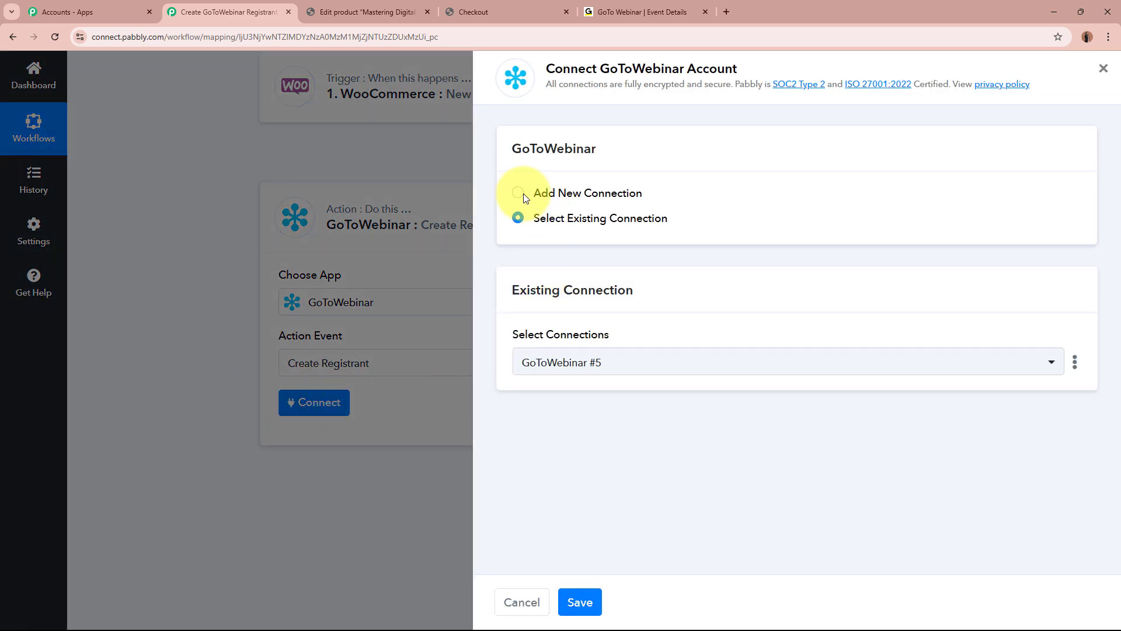
{"action": "left_click", "coordinate": [519, 194]}
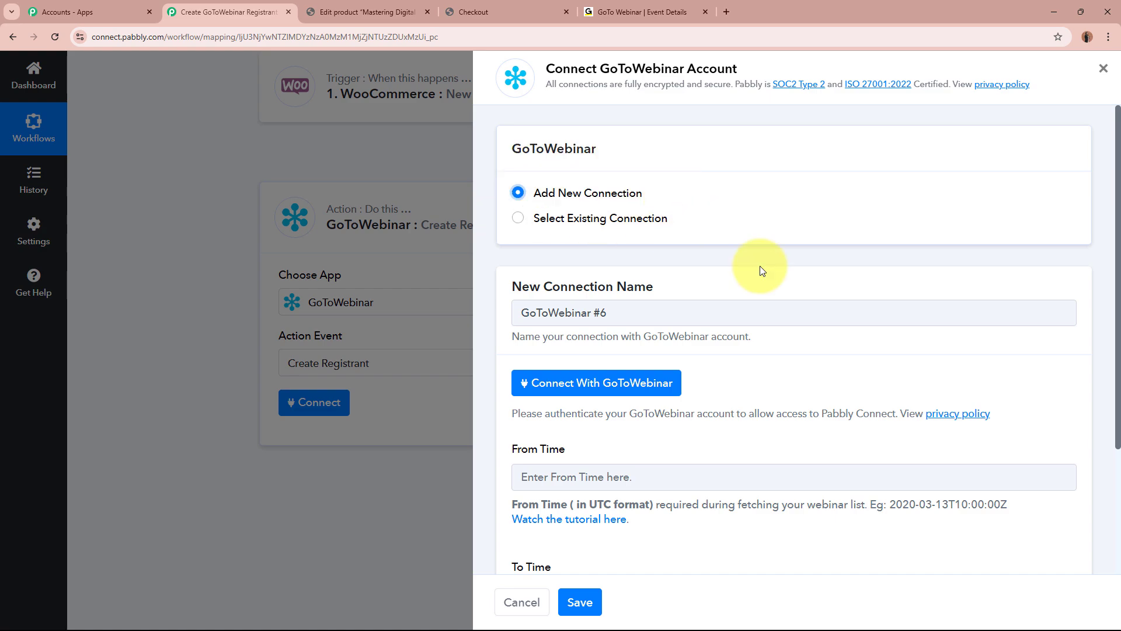
{"action": "scroll", "coordinate": [809, 295], "scroll_direction": "down", "scroll_amount": 3}
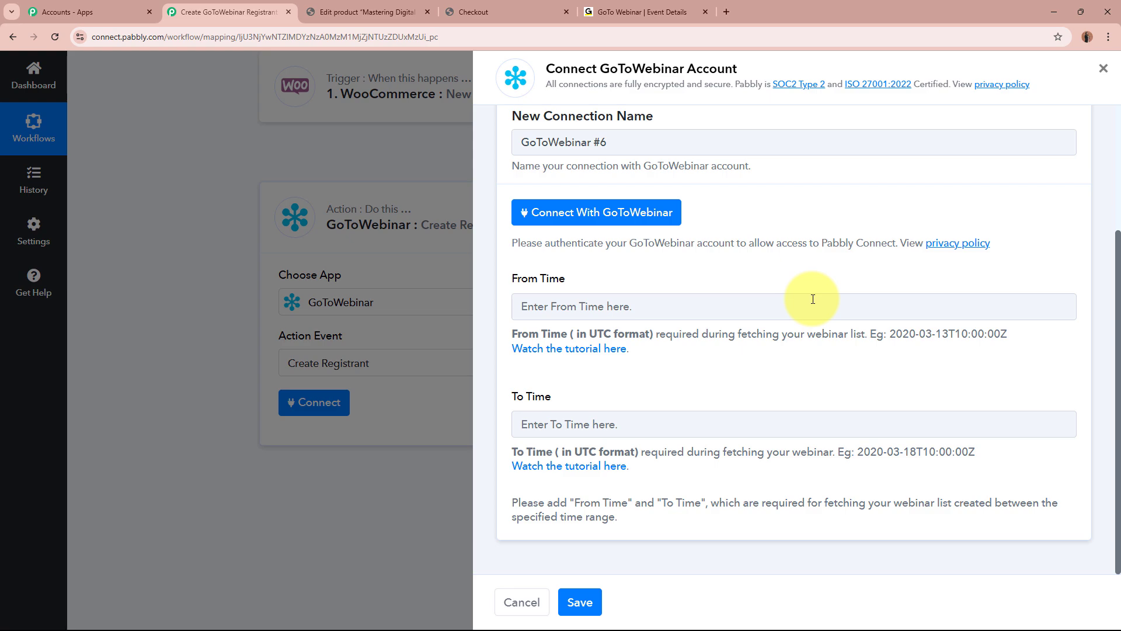
{"action": "left_click_drag", "start_coordinate": [513, 280], "coordinate": [576, 281]}
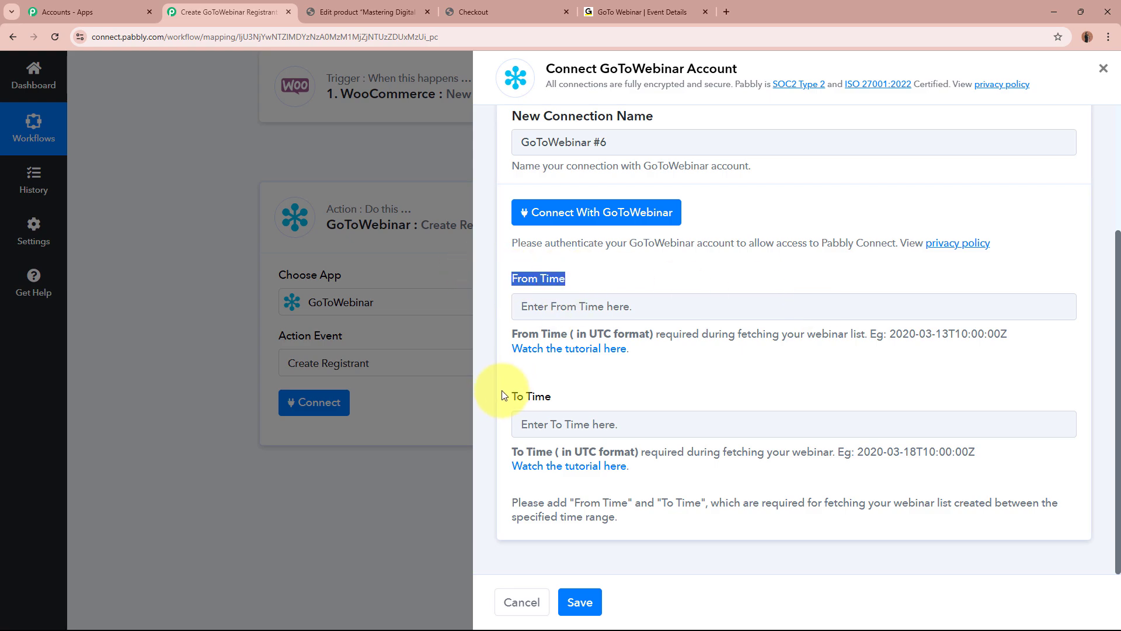
{"action": "left_click_drag", "start_coordinate": [513, 396], "coordinate": [583, 400]}
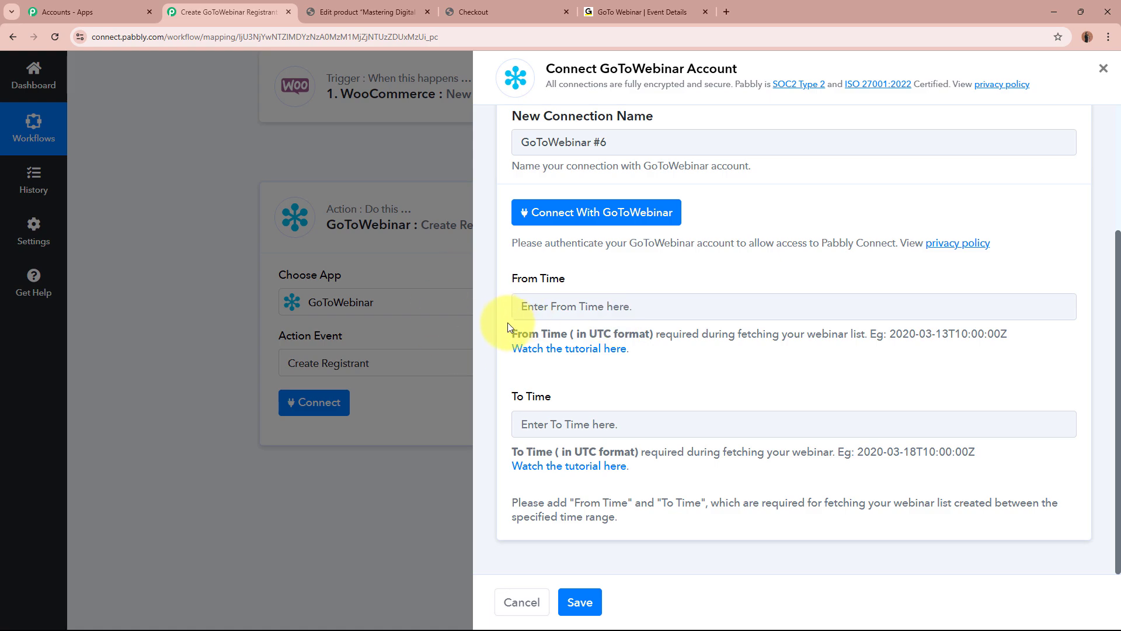
{"action": "left_click_drag", "start_coordinate": [508, 331], "coordinate": [648, 331]}
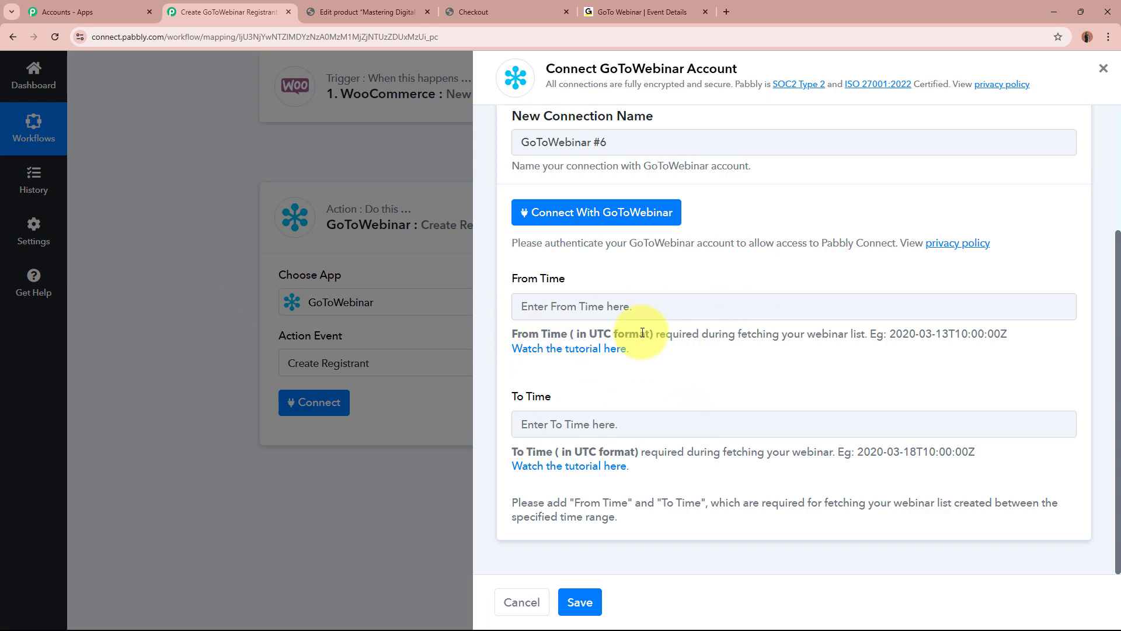
{"action": "left_click", "coordinate": [610, 12]}
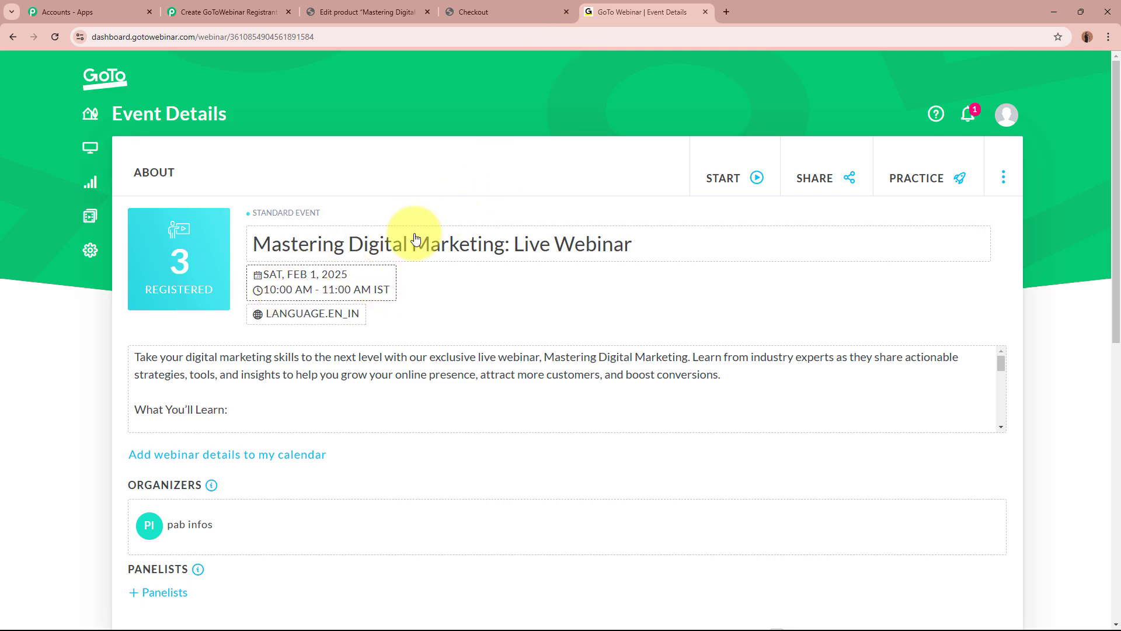
Google 'IST TO UTC' in a new tab and open the FreeConvert IST to UTC Converter.
{"action": "left_click", "coordinate": [728, 10]}
{"action": "left_click", "coordinate": [479, 276]}
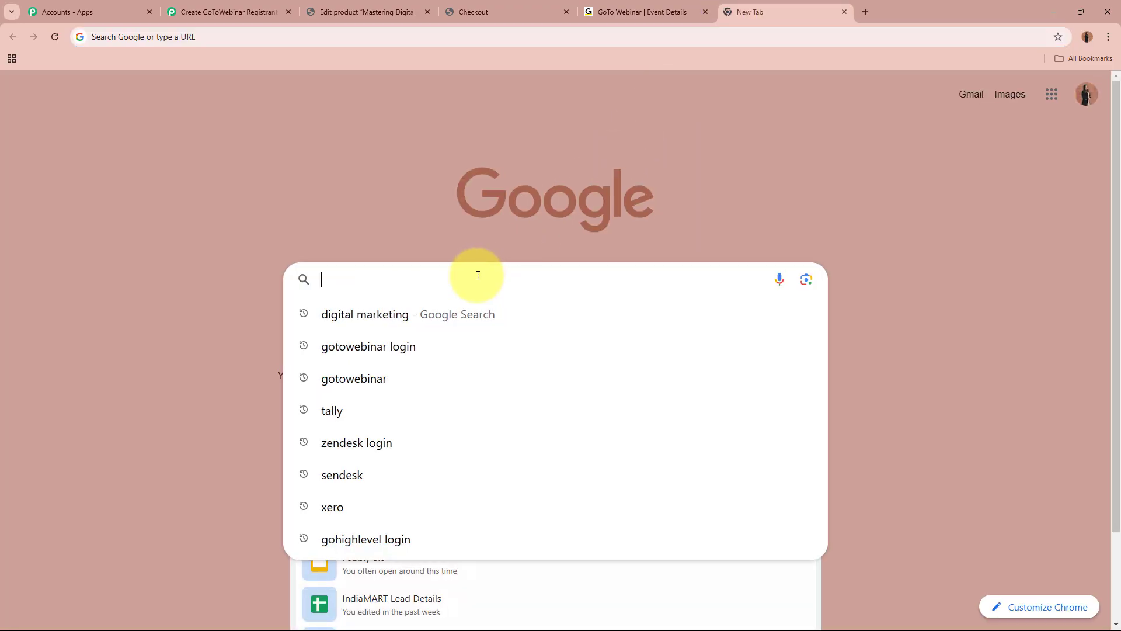
{"action": "type", "text": "IST TO UTC"}
{"action": "key", "text": "Return"}
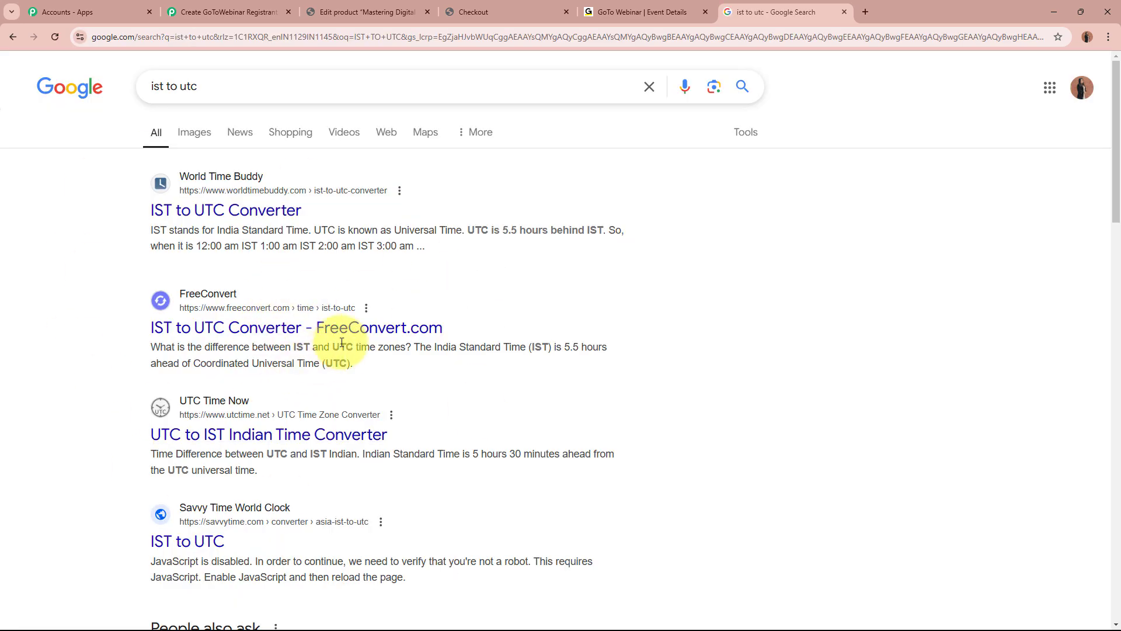
{"action": "left_click", "coordinate": [360, 333]}
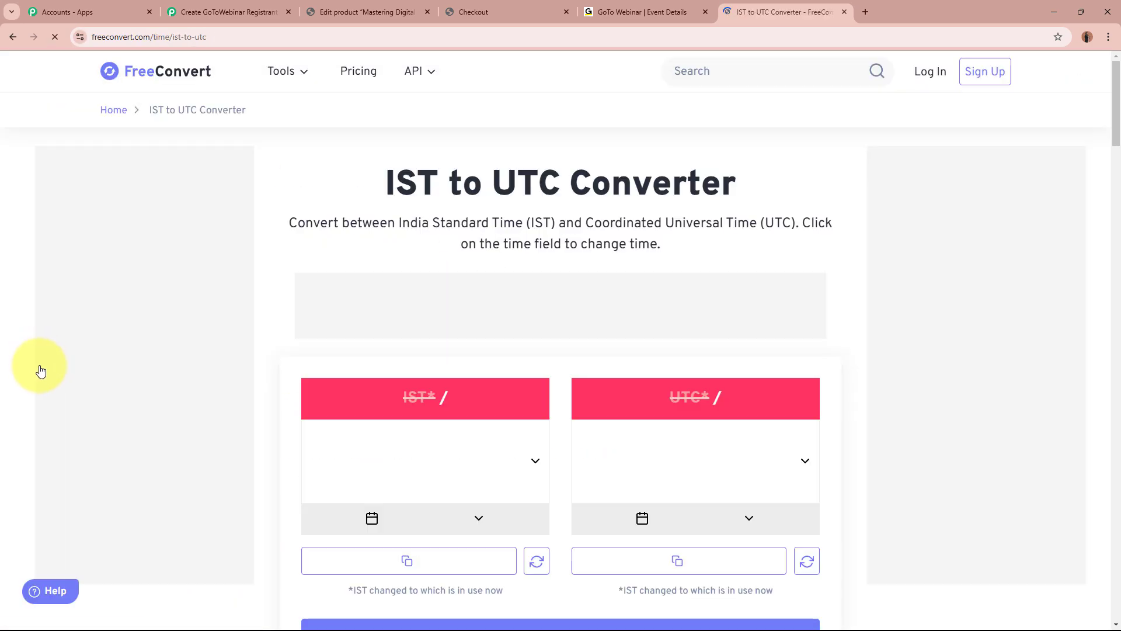
Convert 10:00 AM IST to 4:30 AM UTC, then copy the example UTC timestamp in Pabbly.
{"action": "left_click", "coordinate": [430, 445]}
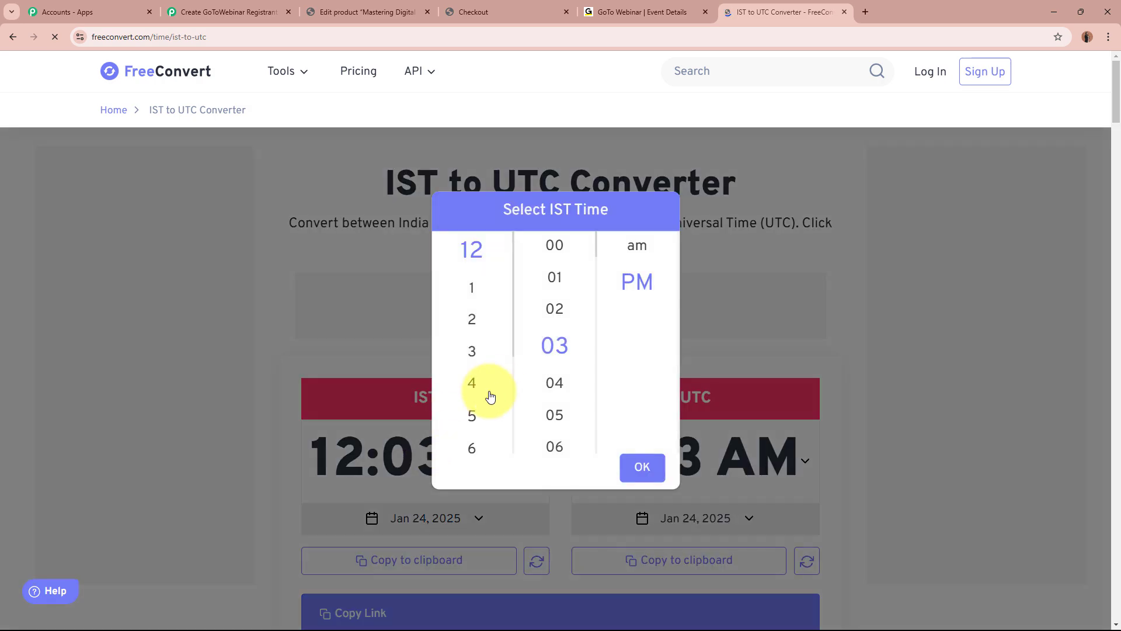
{"action": "left_click", "coordinate": [490, 397]}
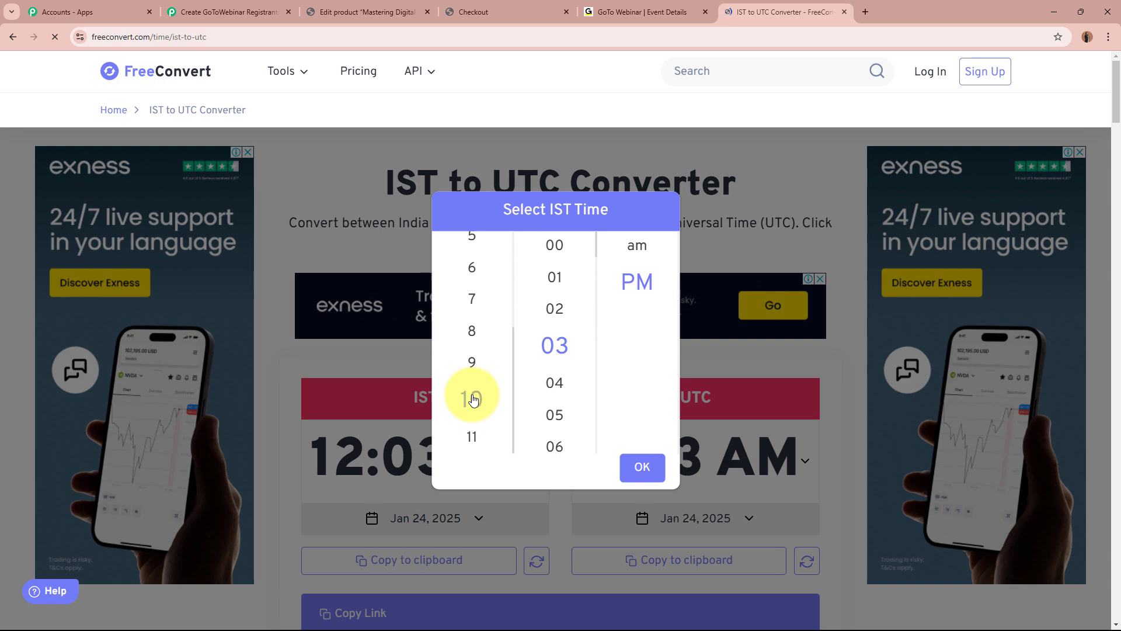
{"action": "left_click", "coordinate": [555, 245]}
{"action": "left_click", "coordinate": [637, 245]}
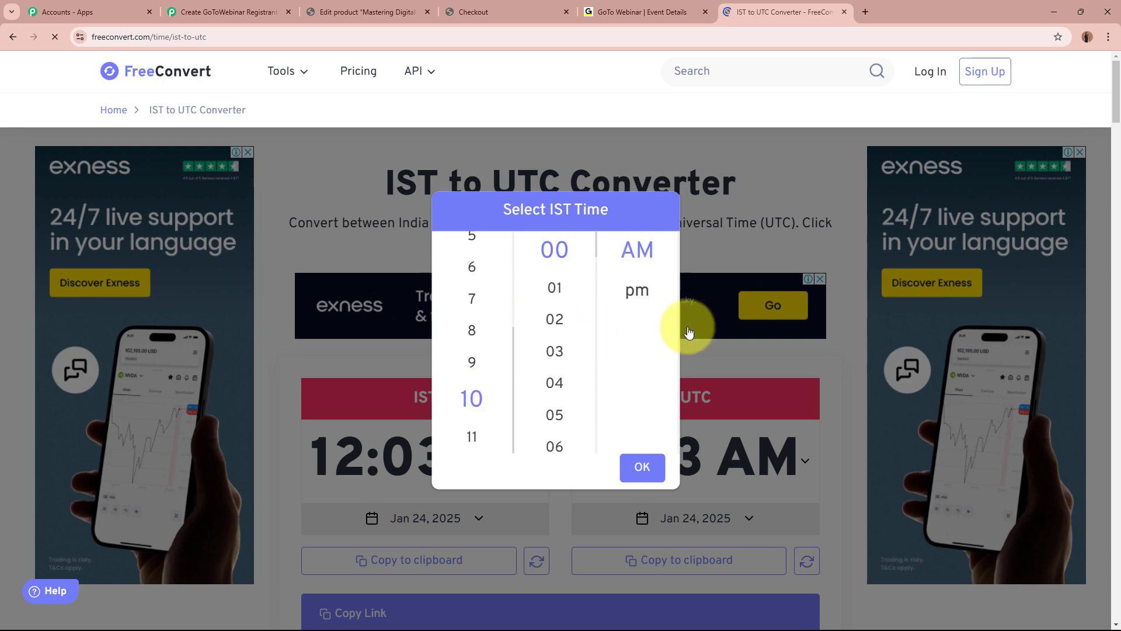
{"action": "left_click", "coordinate": [643, 468]}
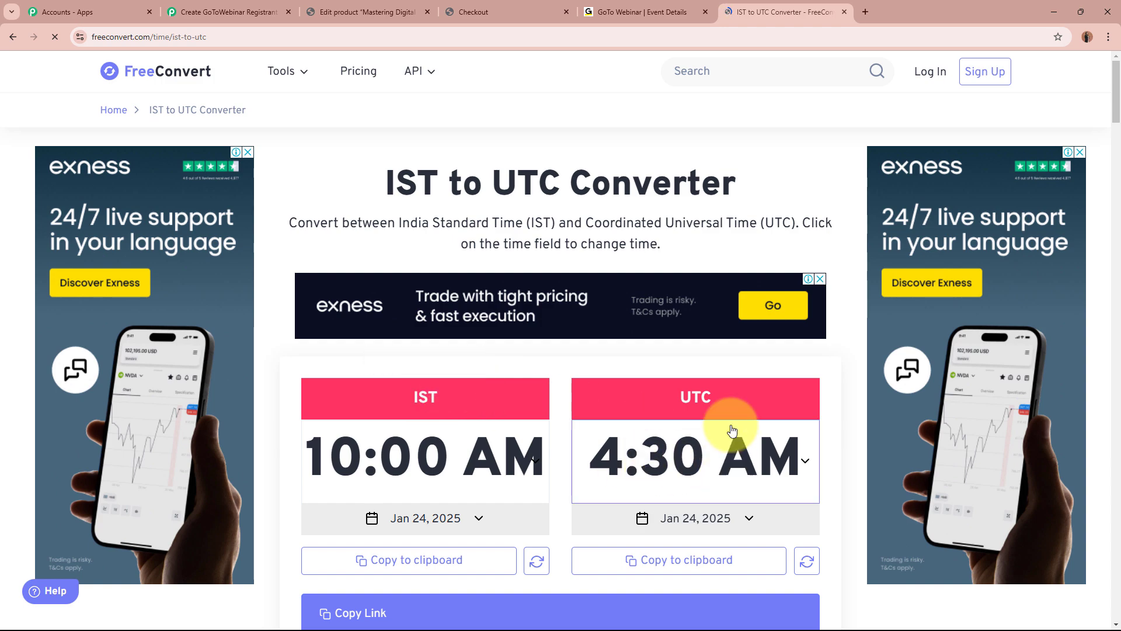
{"action": "left_click", "coordinate": [241, 7]}
{"action": "left_click_drag", "start_coordinate": [896, 331], "coordinate": [1046, 340]}
{"action": "key", "text": "ctrl+c"}
Paste the example timestamp into From Time and edit it to 2025-02-01T04:30:00Z.
{"action": "left_click", "coordinate": [671, 308]}
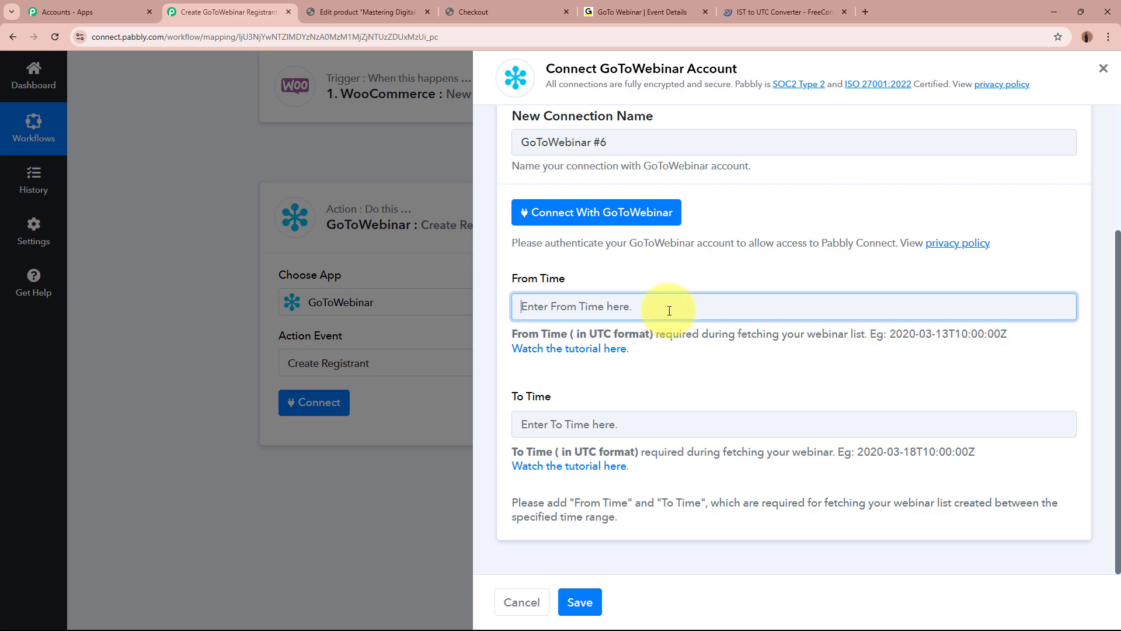
{"action": "key", "text": "ctrl+v"}
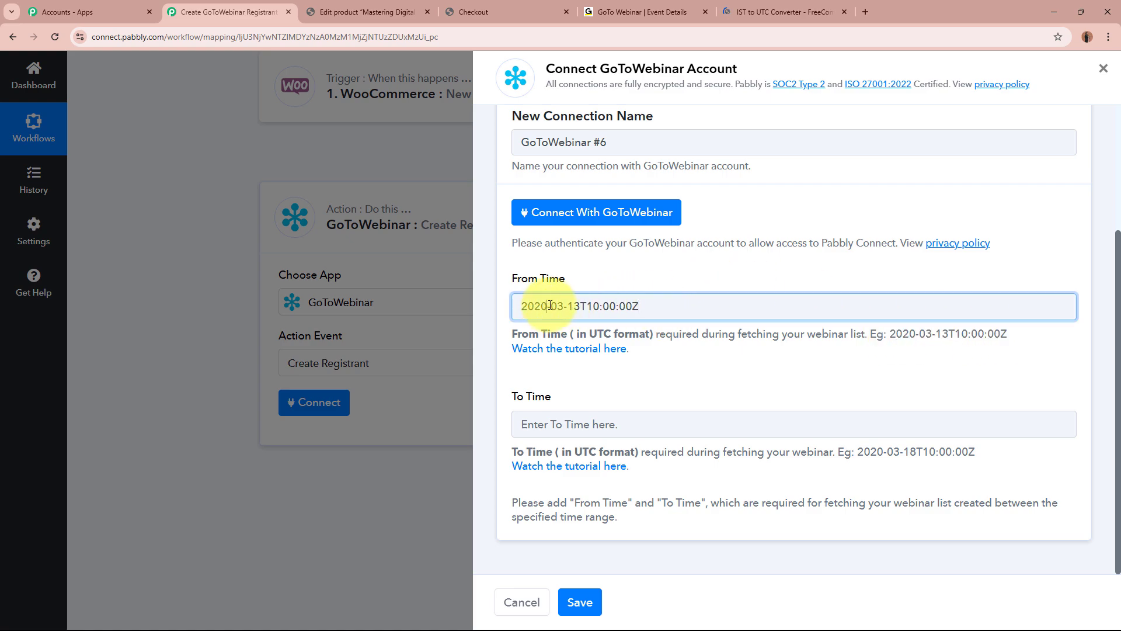
{"action": "key", "text": "BackSpace"}
{"action": "type", "text": "5"}
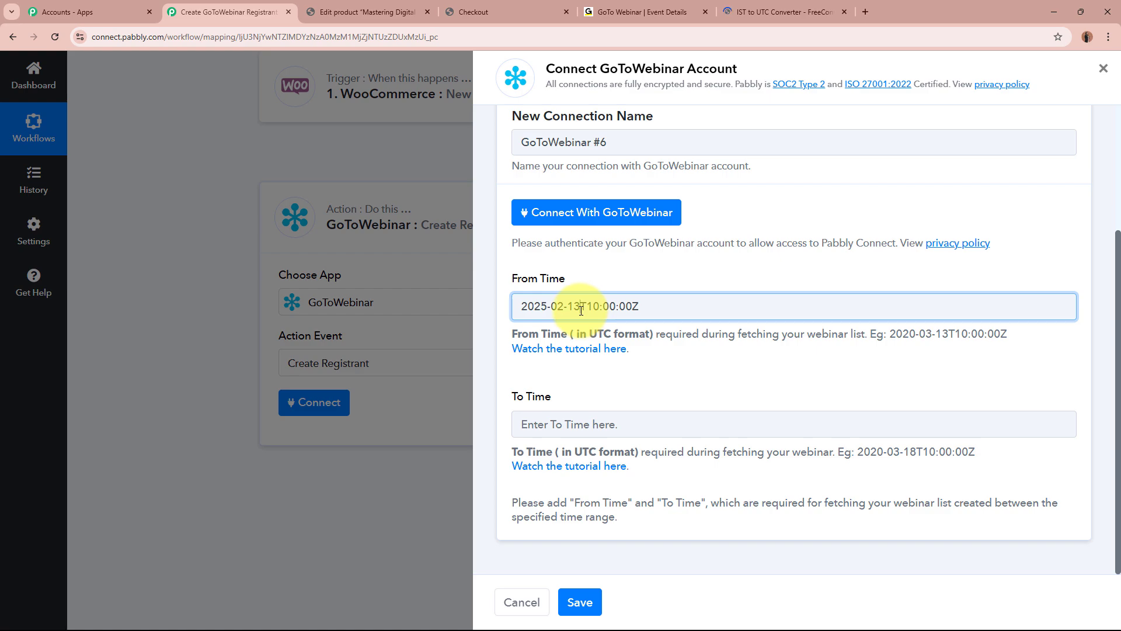
{"action": "key", "text": "BackSpace"}
{"action": "key", "text": "BackSpace"}
{"action": "type", "text": "01"}
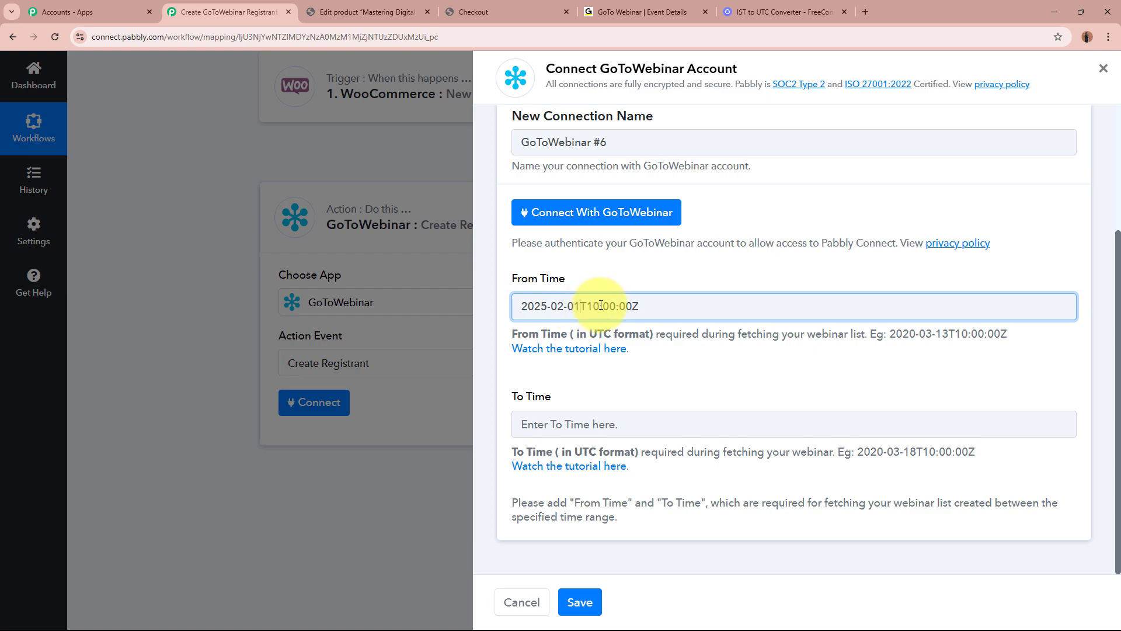
{"action": "key", "text": "BackSpace"}
{"action": "key", "text": "BackSpace"}
{"action": "type", "text": "04"}
{"action": "left_click", "coordinate": [610, 308]}
{"action": "key", "text": "BackSpace"}
{"action": "type", "text": "3"}
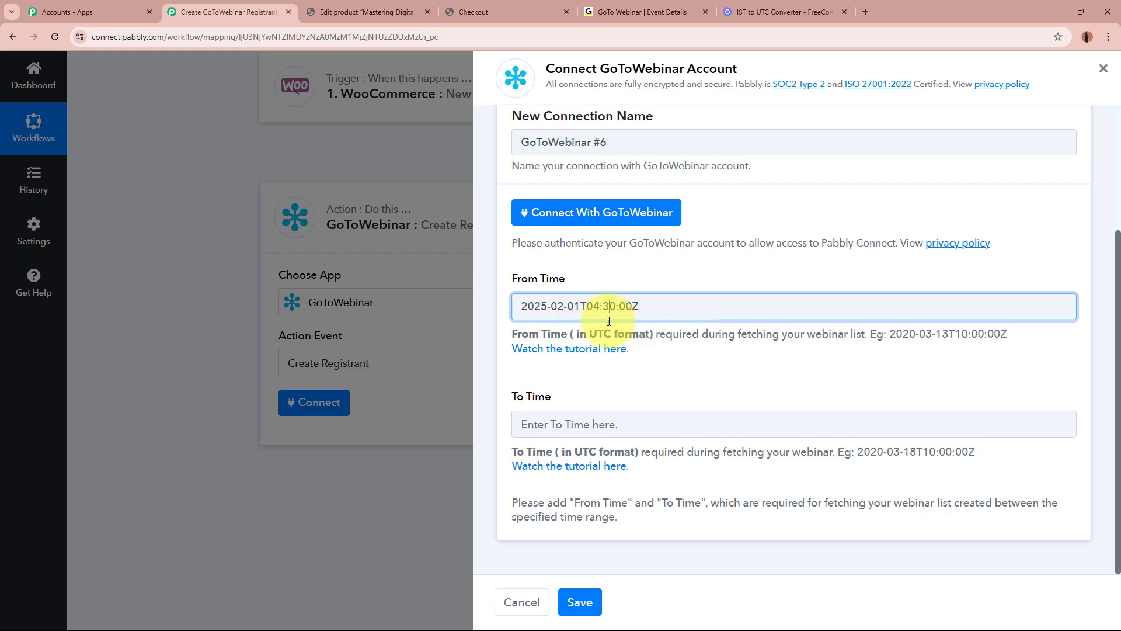
{"action": "left_click", "coordinate": [690, 364]}
Copy the From Time value into the To Time field.
{"action": "left_click", "coordinate": [555, 307]}
{"action": "key", "text": "ctrl+a"}
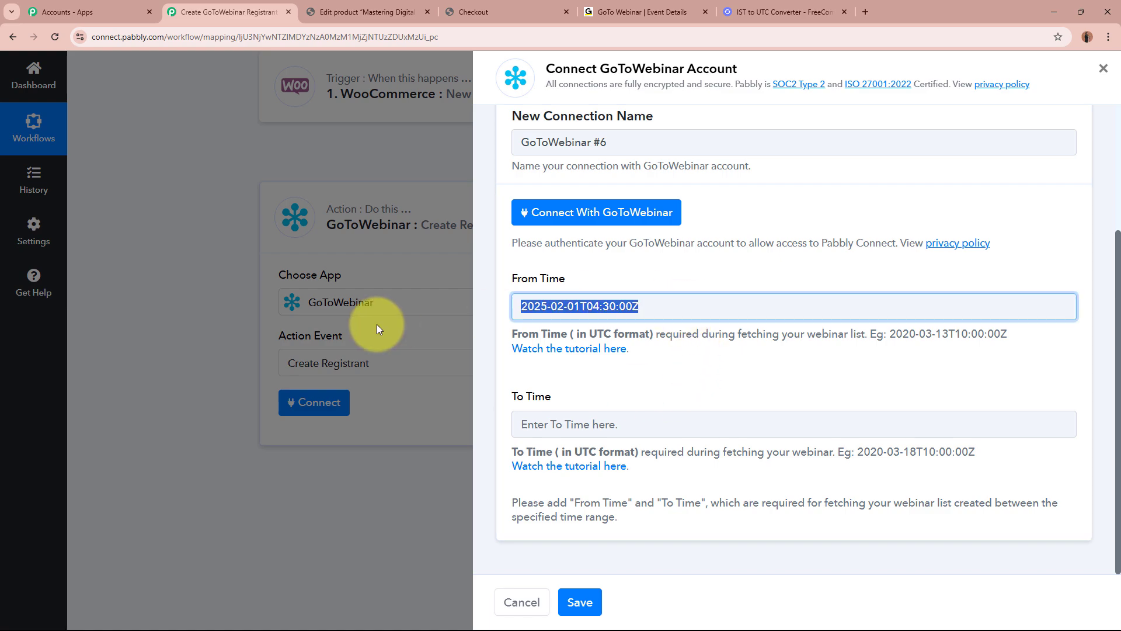
{"action": "key", "text": "ctrl+v"}
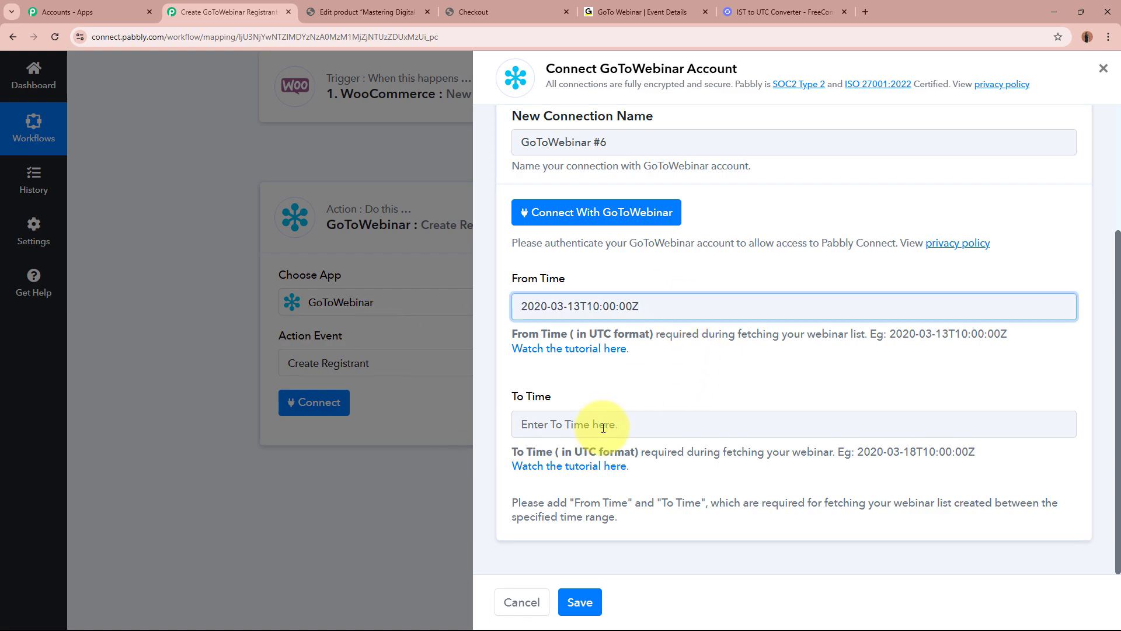
{"action": "left_click", "coordinate": [602, 426]}
{"action": "type", "text": "2025-02-01T04:30:00Z"}
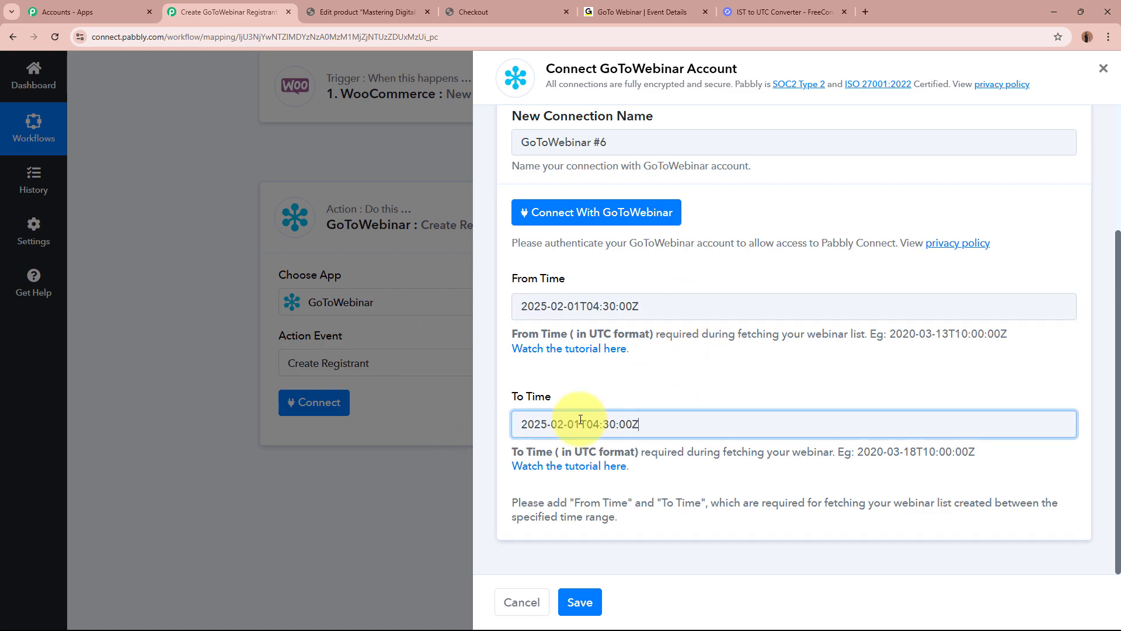
{"action": "left_click_drag", "start_coordinate": [522, 426], "coordinate": [587, 421]}
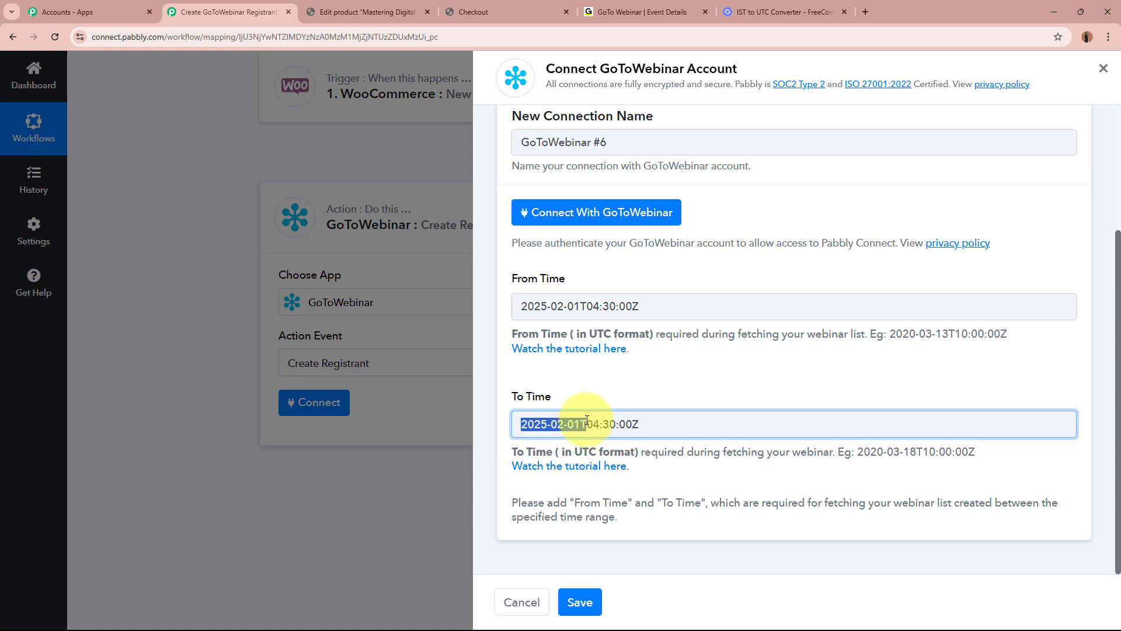
{"action": "left_click", "coordinate": [668, 424]}
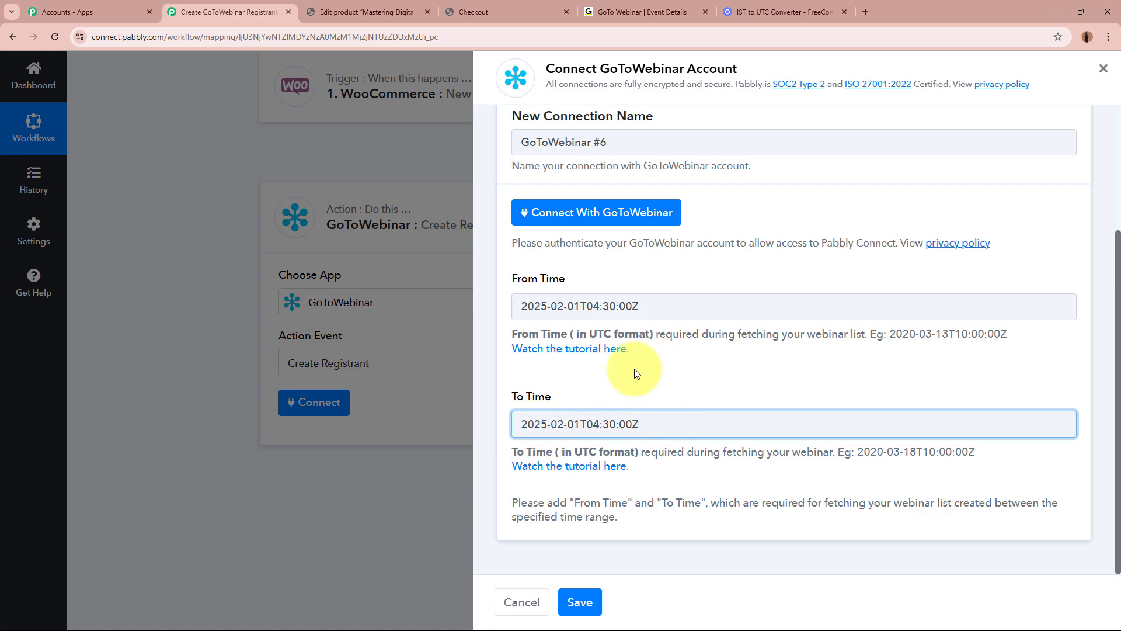
Convert 11:00 AM IST to 5:30 AM UTC in FreeConvert and go back to Pabbly.
{"action": "left_click", "coordinate": [823, 5]}
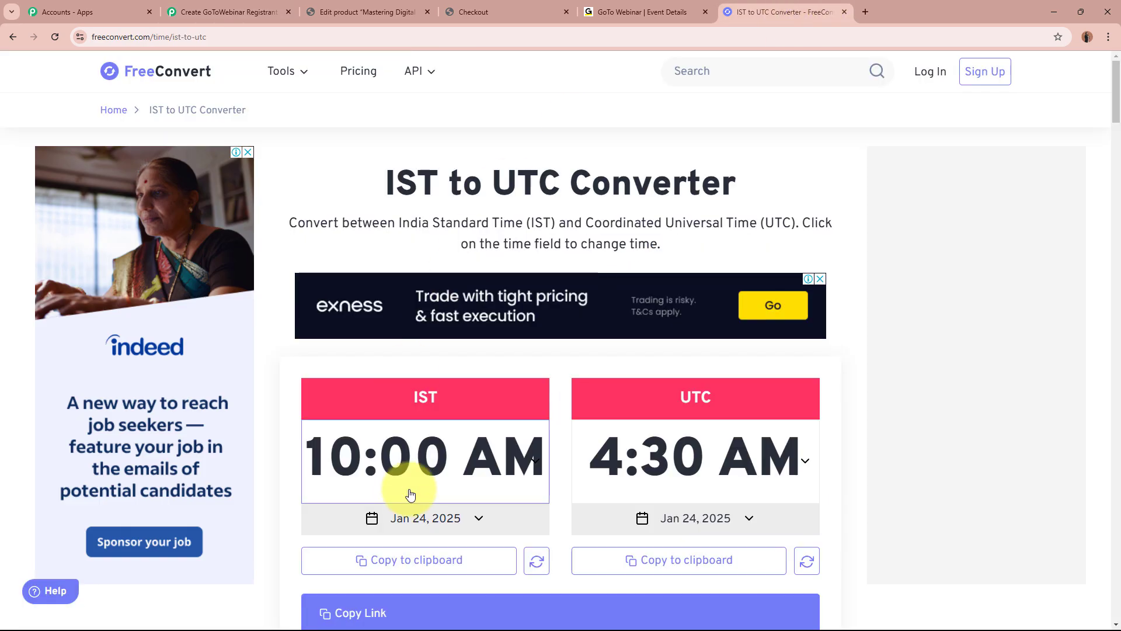
{"action": "left_click", "coordinate": [412, 460]}
{"action": "left_click", "coordinate": [464, 435]}
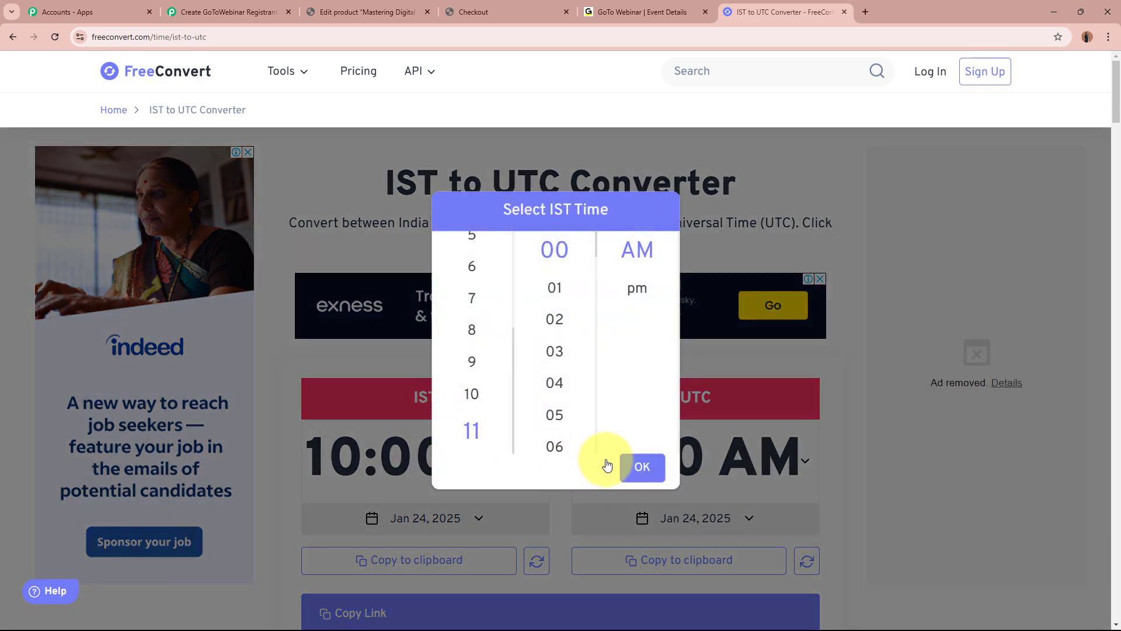
{"action": "left_click", "coordinate": [626, 466]}
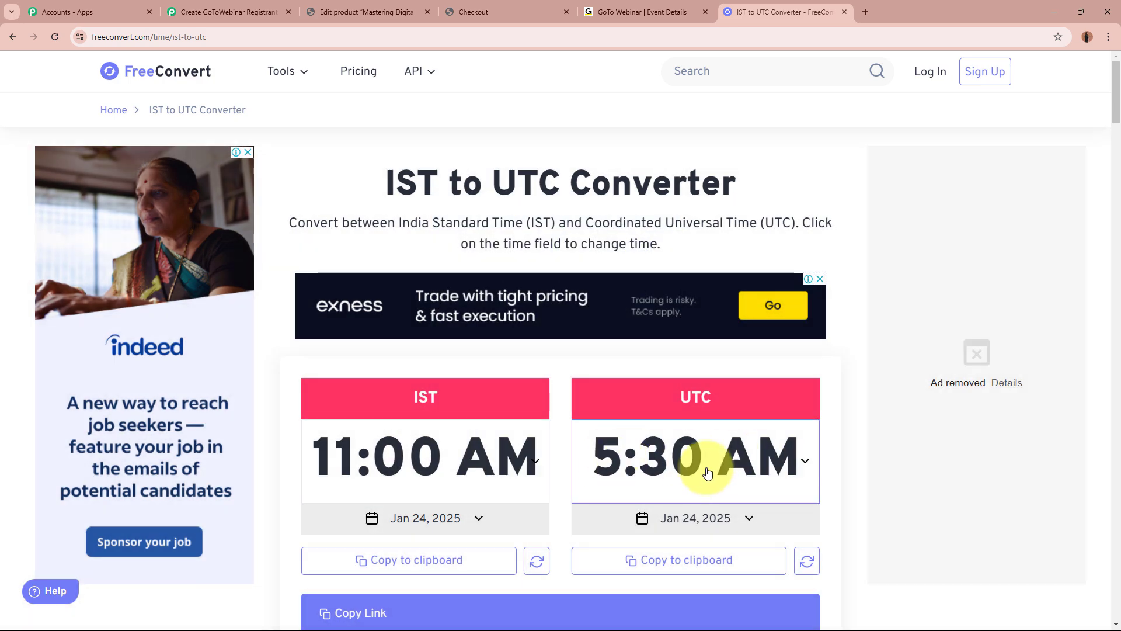
{"action": "left_click", "coordinate": [228, 11]}
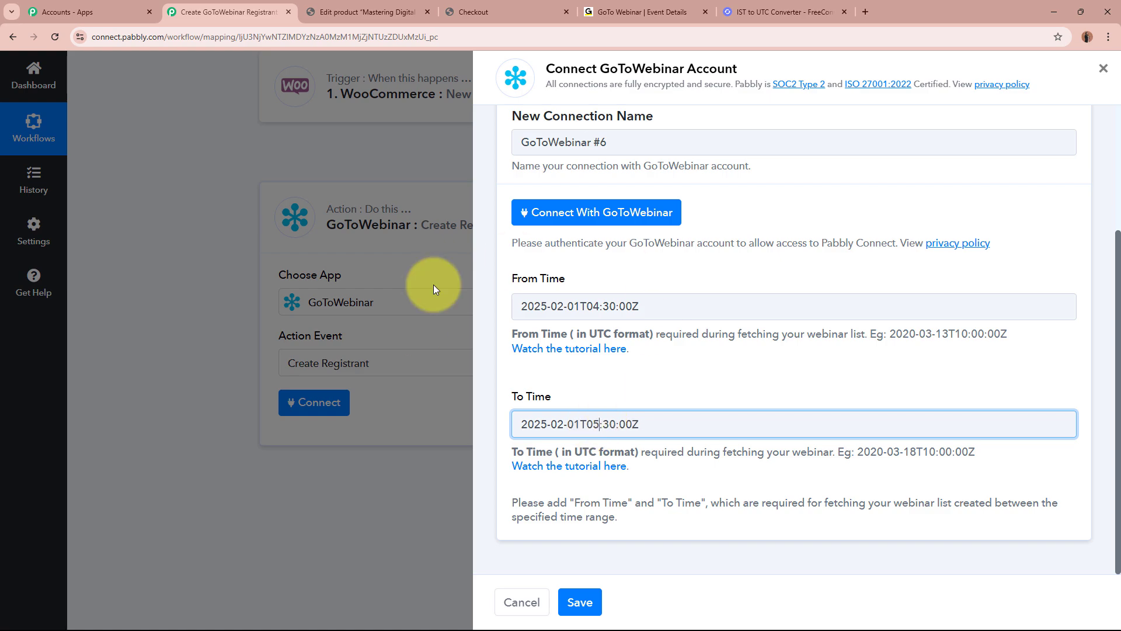
Authorise the GoToWebinar account and scroll to the Webinar, First Name and Email fields.
{"action": "left_click", "coordinate": [602, 212]}
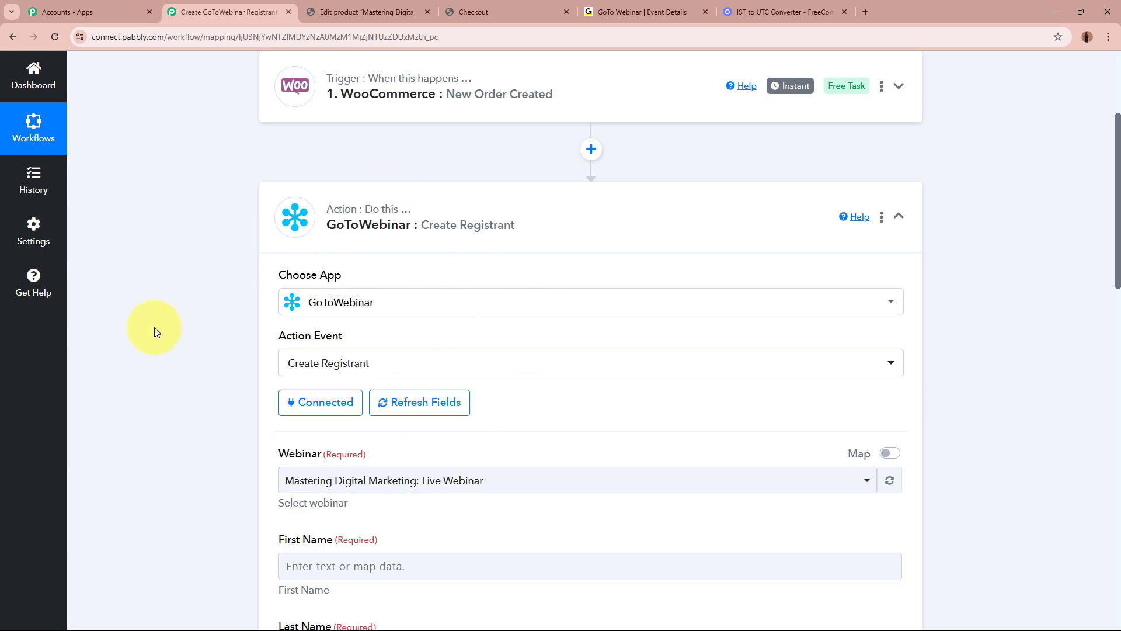
{"action": "scroll", "coordinate": [153, 330], "scroll_direction": "down", "scroll_amount": 4}
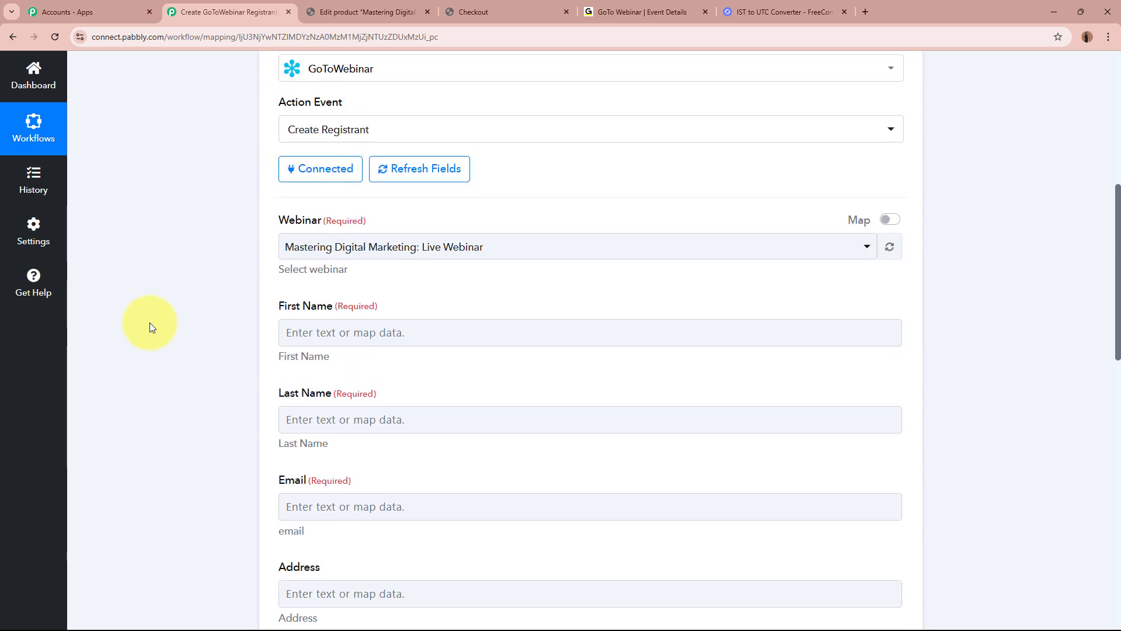
Verify the event in GoToWebinar and pick 'Mastering Digital Marketing: Live Webinar' as the webinar.
{"action": "left_click", "coordinate": [655, 11]}
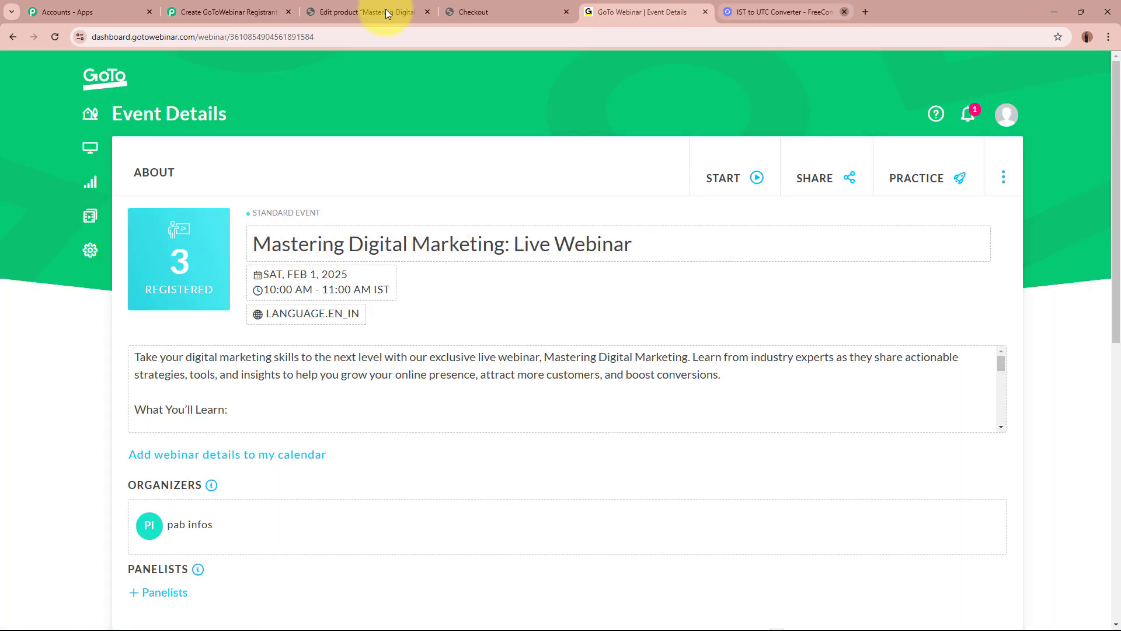
{"action": "left_click", "coordinate": [219, 11]}
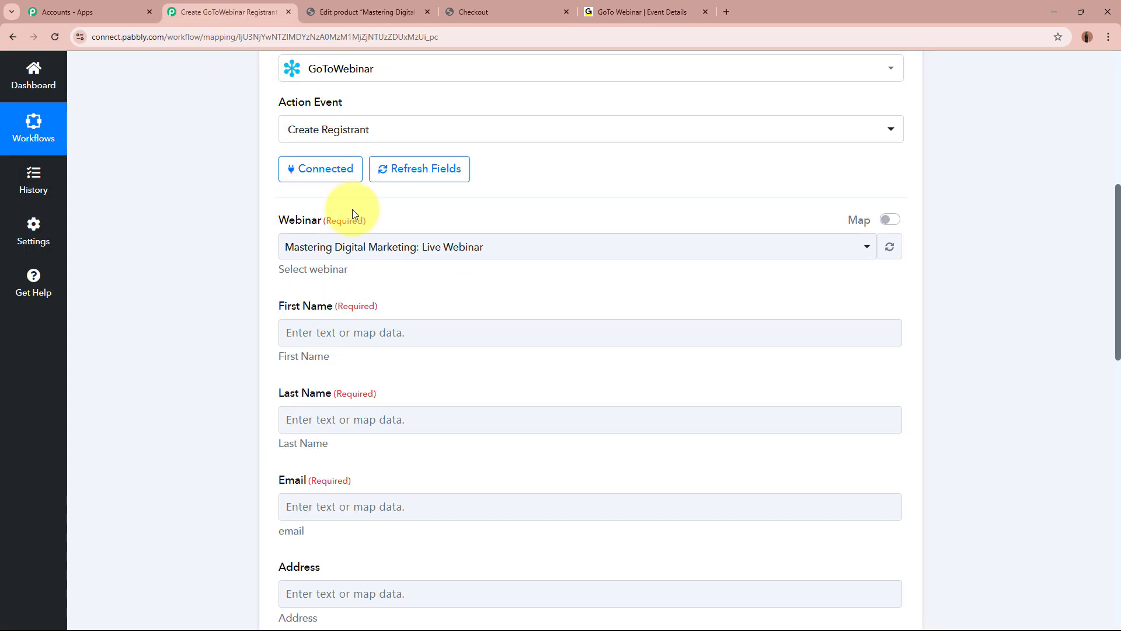
{"action": "left_click", "coordinate": [327, 247]}
{"action": "left_click", "coordinate": [326, 317]}
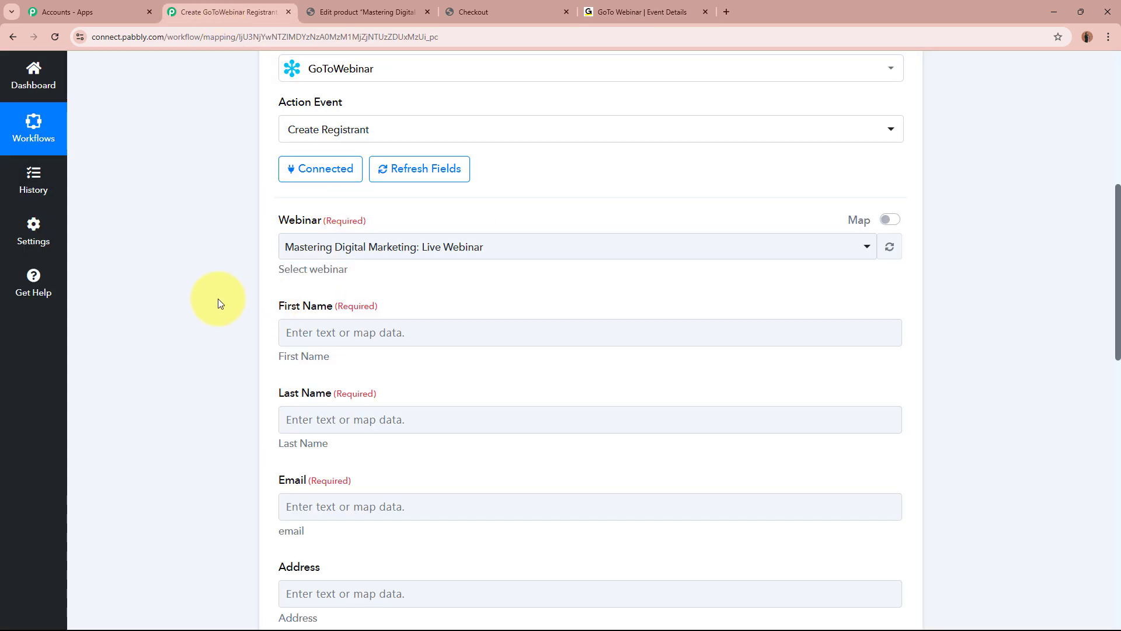
{"action": "scroll", "coordinate": [218, 301], "scroll_direction": "down", "scroll_amount": 2}
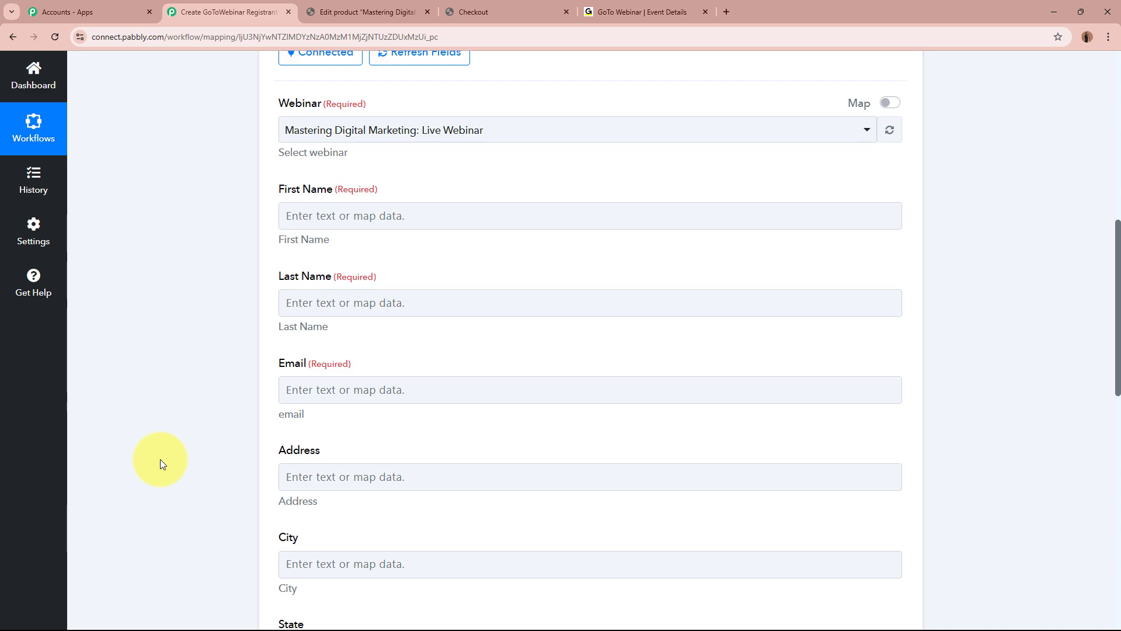
{"action": "left_click", "coordinate": [349, 216]}
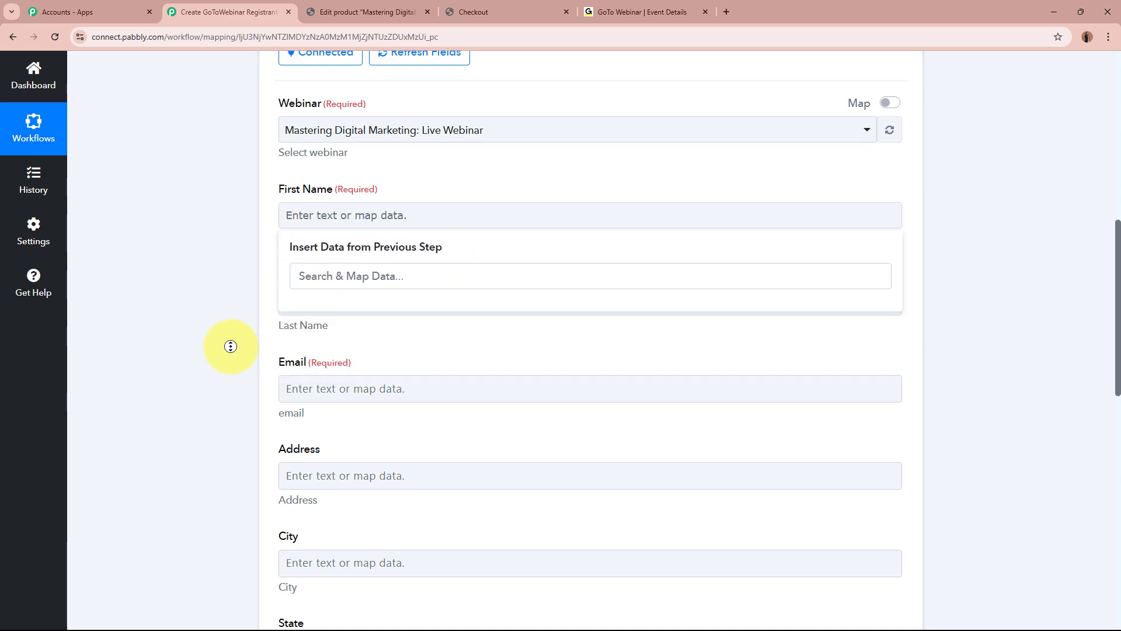
Map the order's Shipping First Name into the registrant's First Name field.
{"action": "scroll", "coordinate": [225, 343], "scroll_direction": "up", "scroll_amount": 10}
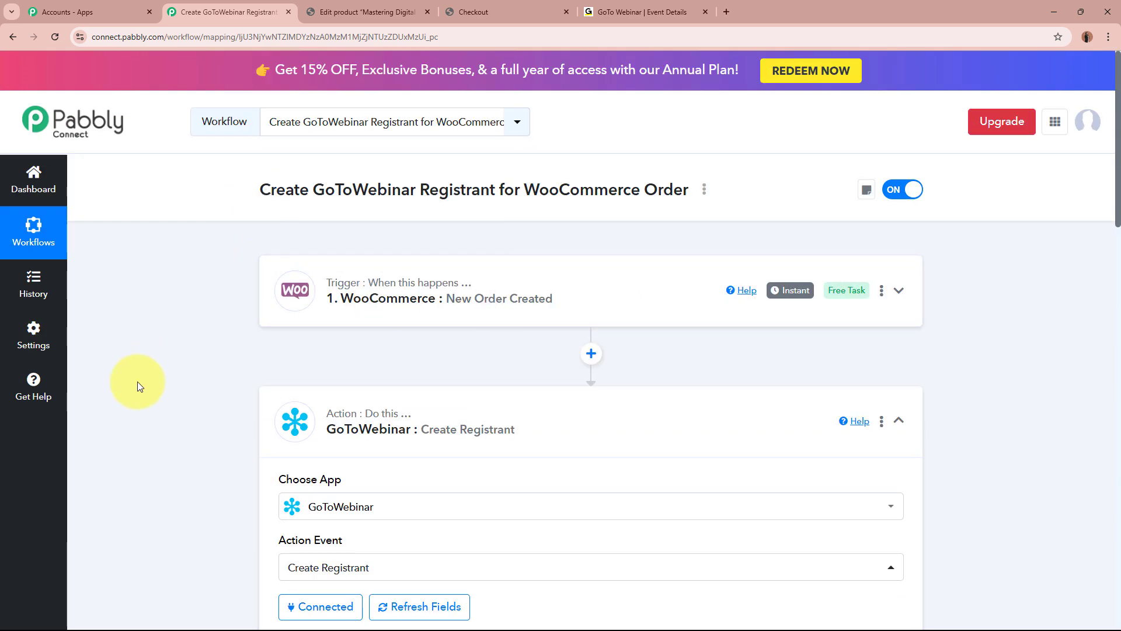
{"action": "scroll", "coordinate": [156, 461], "scroll_direction": "down", "scroll_amount": 10}
{"action": "left_click", "coordinate": [321, 325]}
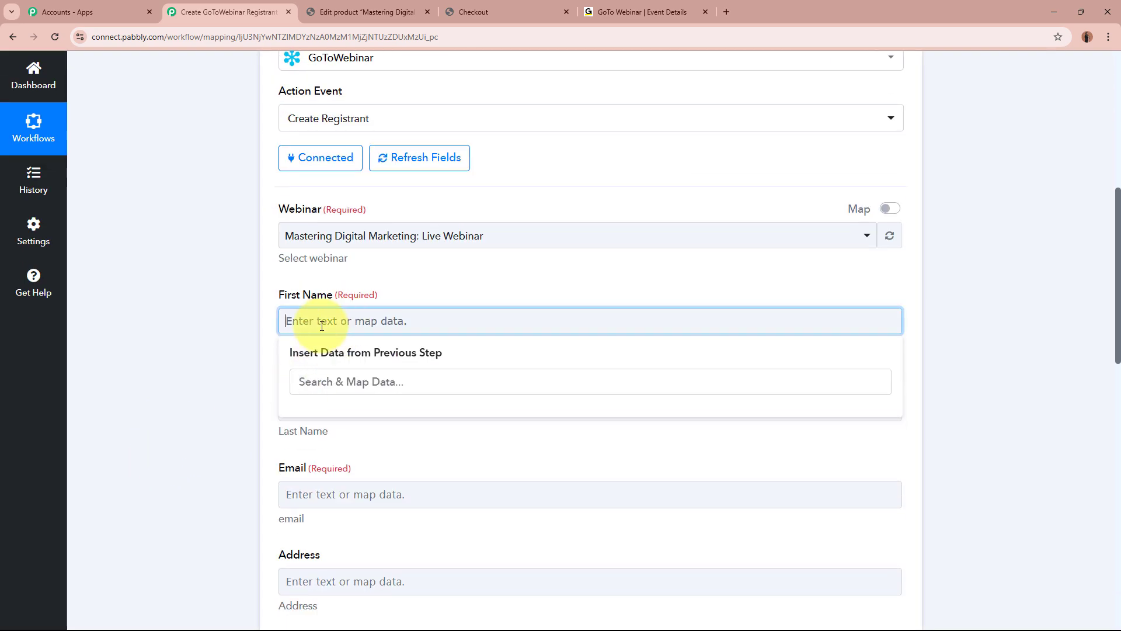
{"action": "left_click", "coordinate": [312, 336]}
{"action": "left_click", "coordinate": [324, 328]}
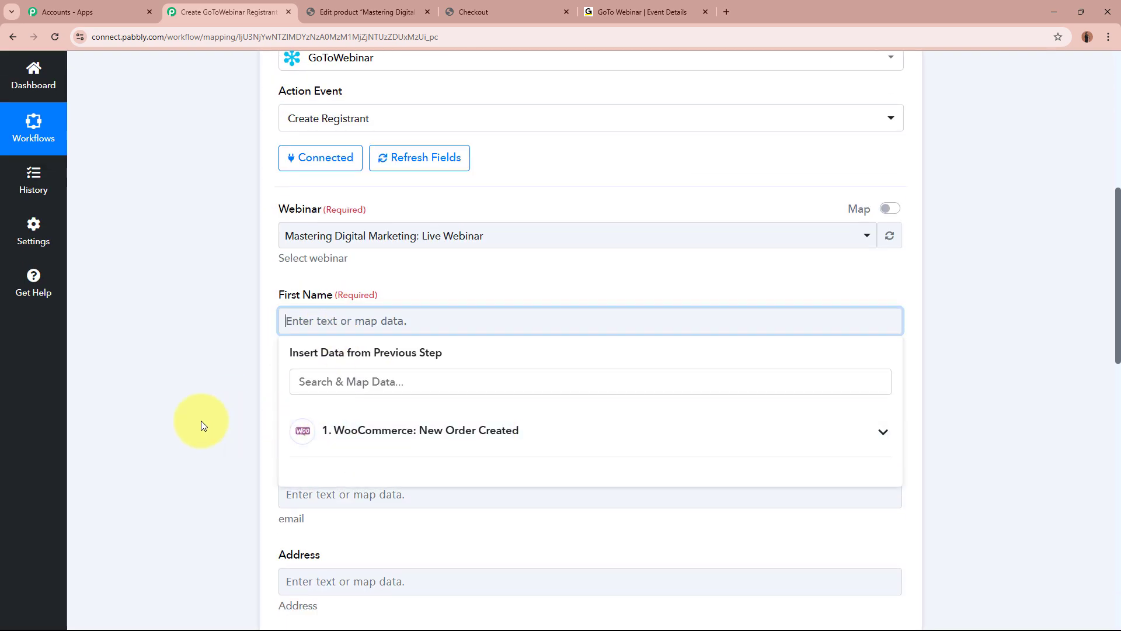
{"action": "scroll", "coordinate": [568, 451], "scroll_direction": "down", "scroll_amount": 1}
{"action": "left_click", "coordinate": [577, 394]}
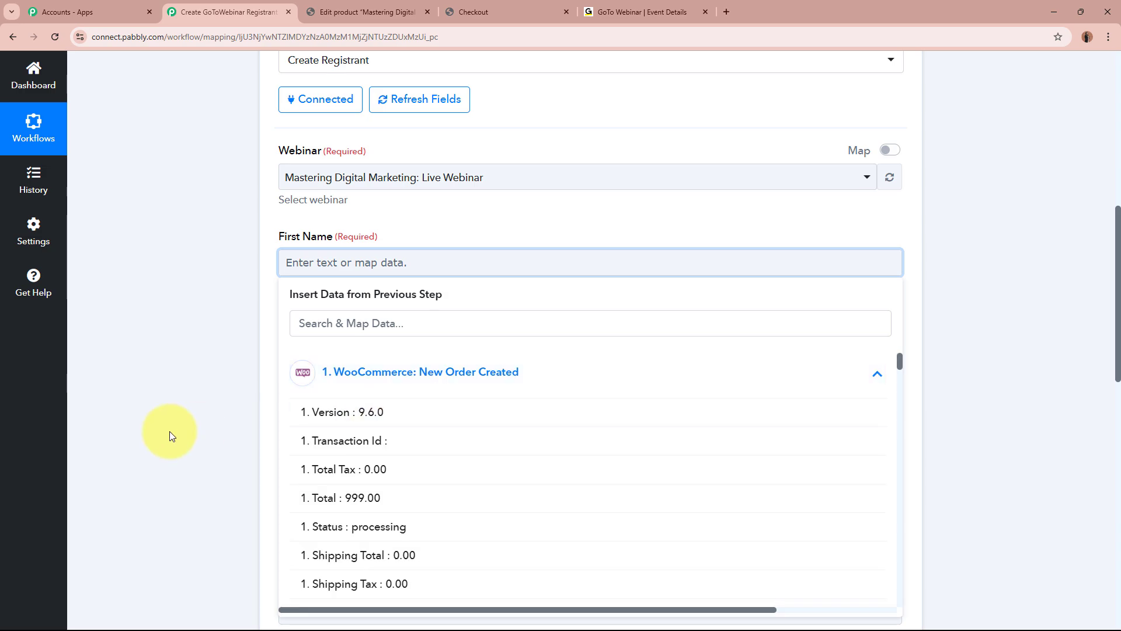
{"action": "scroll", "coordinate": [169, 431], "scroll_direction": "down", "scroll_amount": 2}
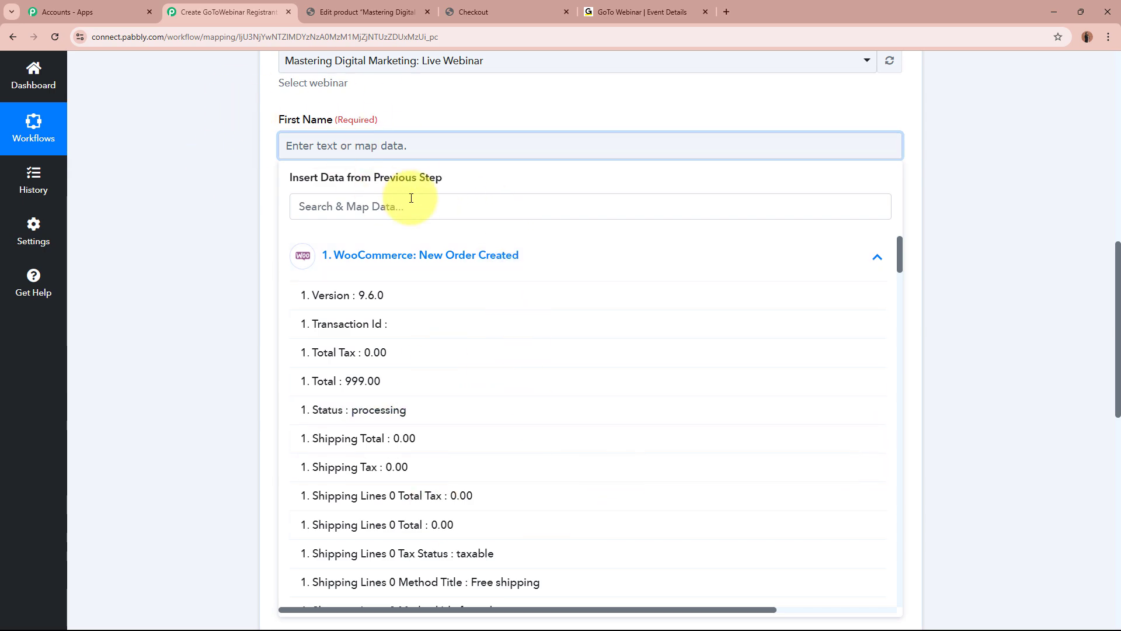
{"action": "left_click", "coordinate": [436, 198]}
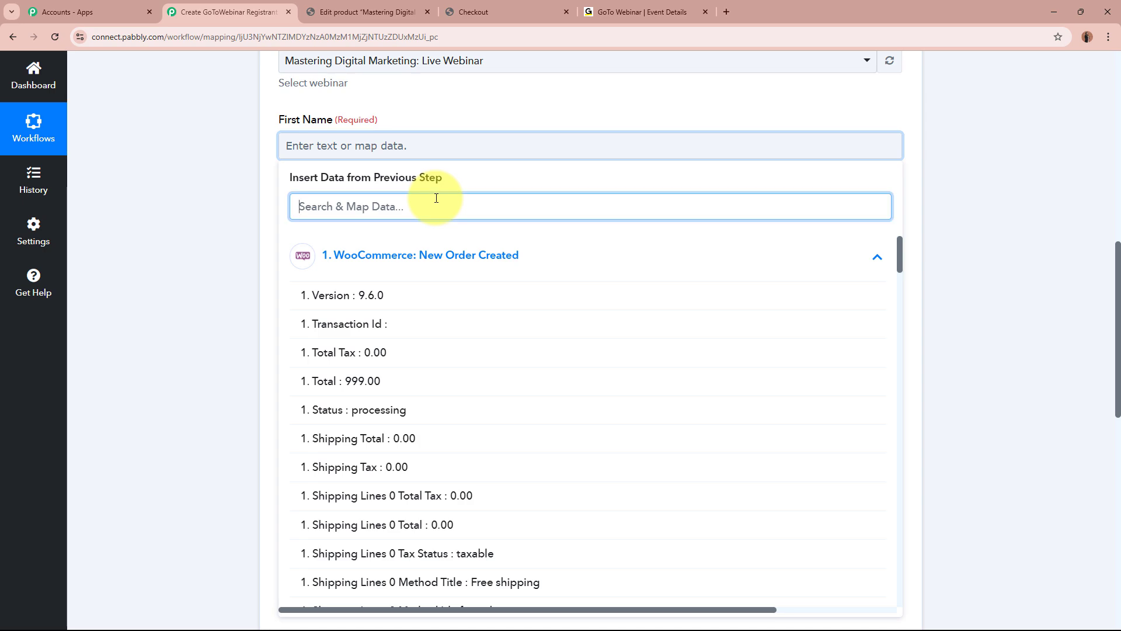
{"action": "type", "text": "fIRST"}
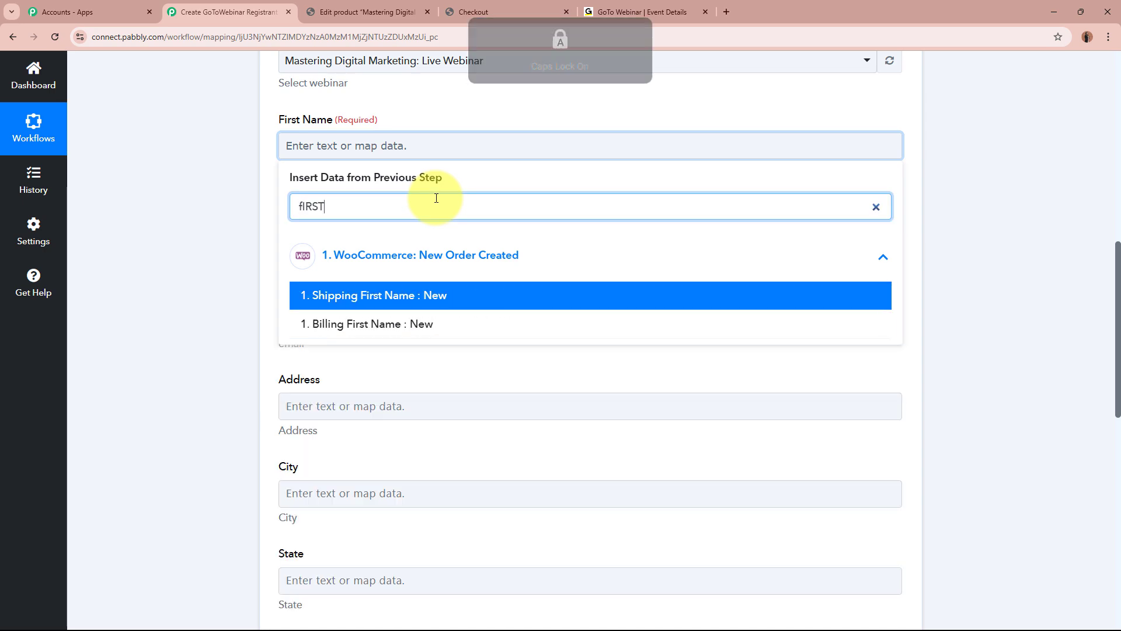
{"action": "left_click", "coordinate": [451, 299]}
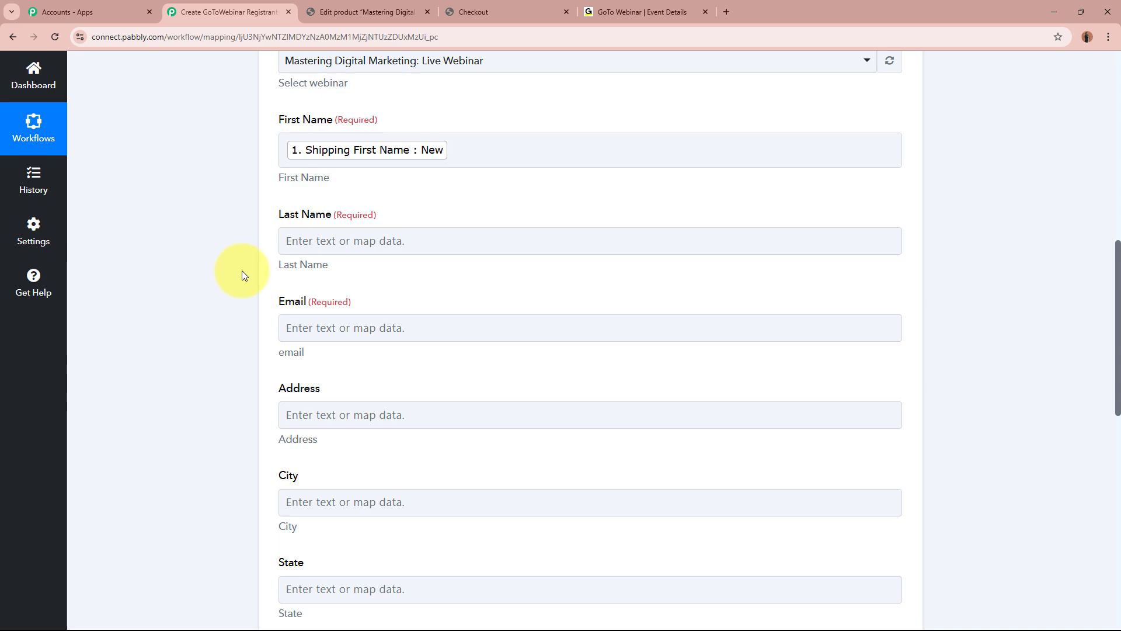
Map Shipping Last Name into the Last Name field.
{"action": "scroll", "coordinate": [242, 271], "scroll_direction": "up", "scroll_amount": 9}
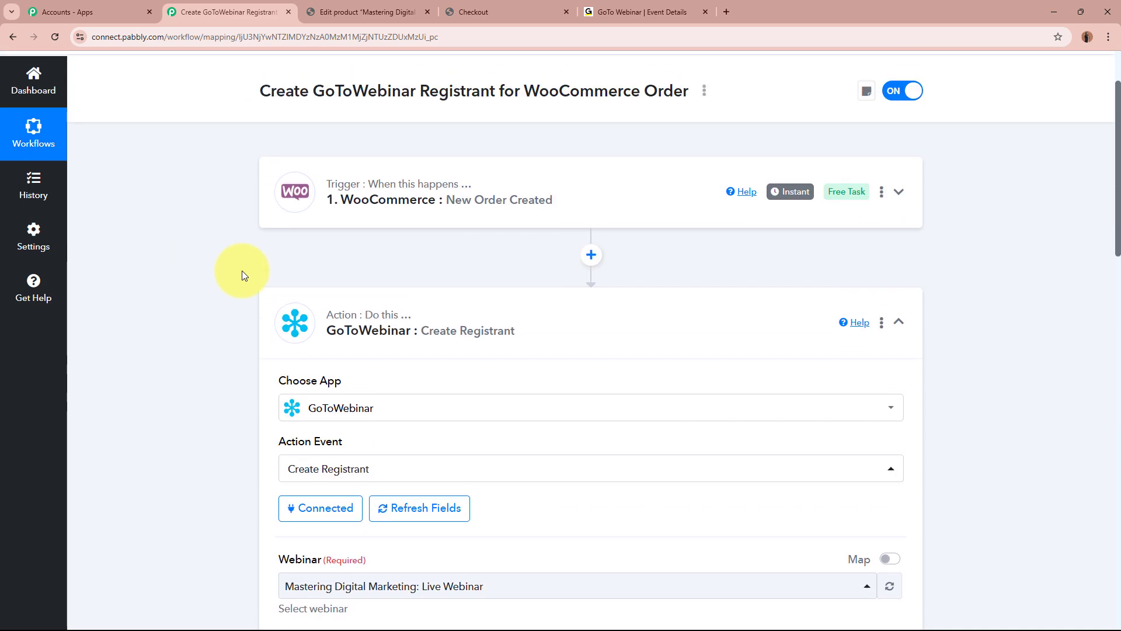
{"action": "scroll", "coordinate": [543, 215], "scroll_direction": "down", "scroll_amount": 8}
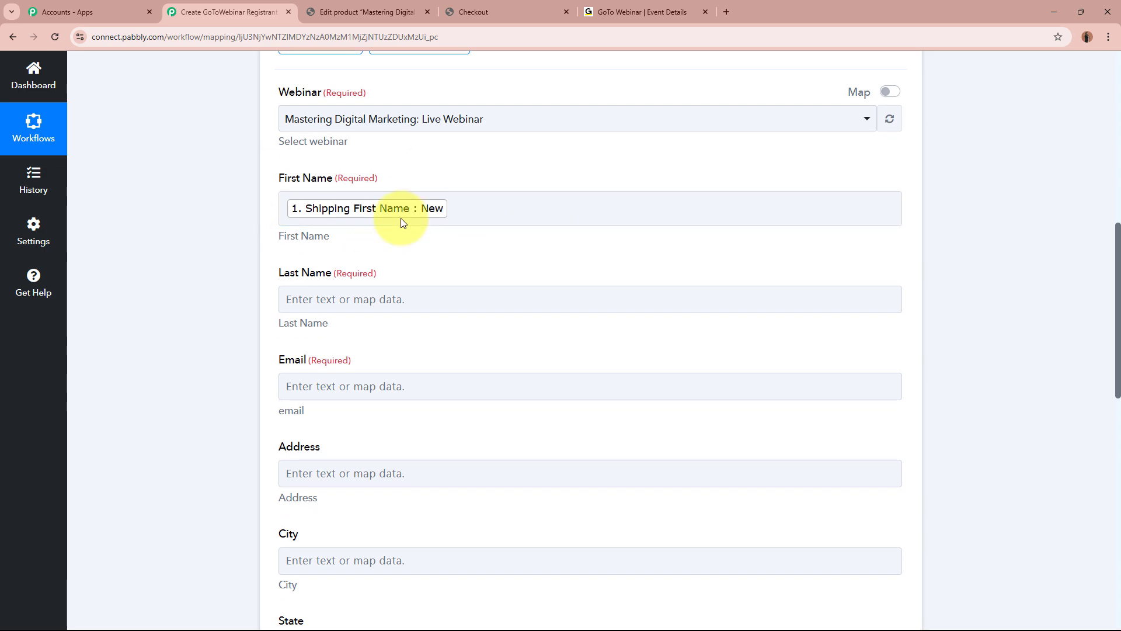
{"action": "left_click", "coordinate": [377, 304]}
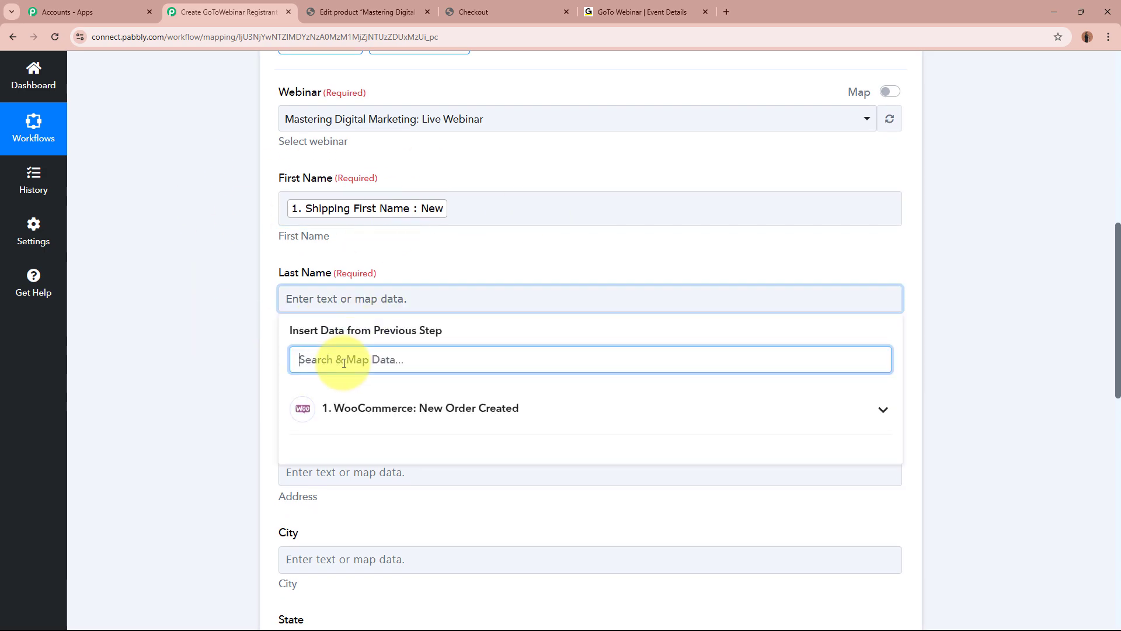
{"action": "type", "text": "LAS"}
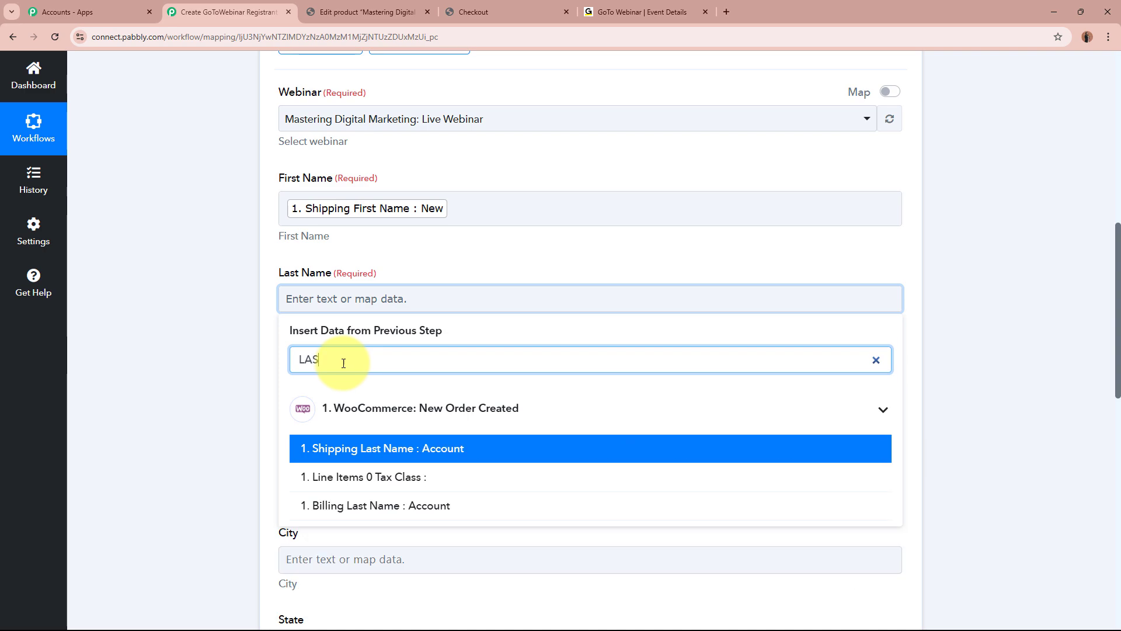
{"action": "left_click", "coordinate": [402, 452]}
Map Billing Email into the Email field.
{"action": "scroll", "coordinate": [251, 398], "scroll_direction": "down", "scroll_amount": 2}
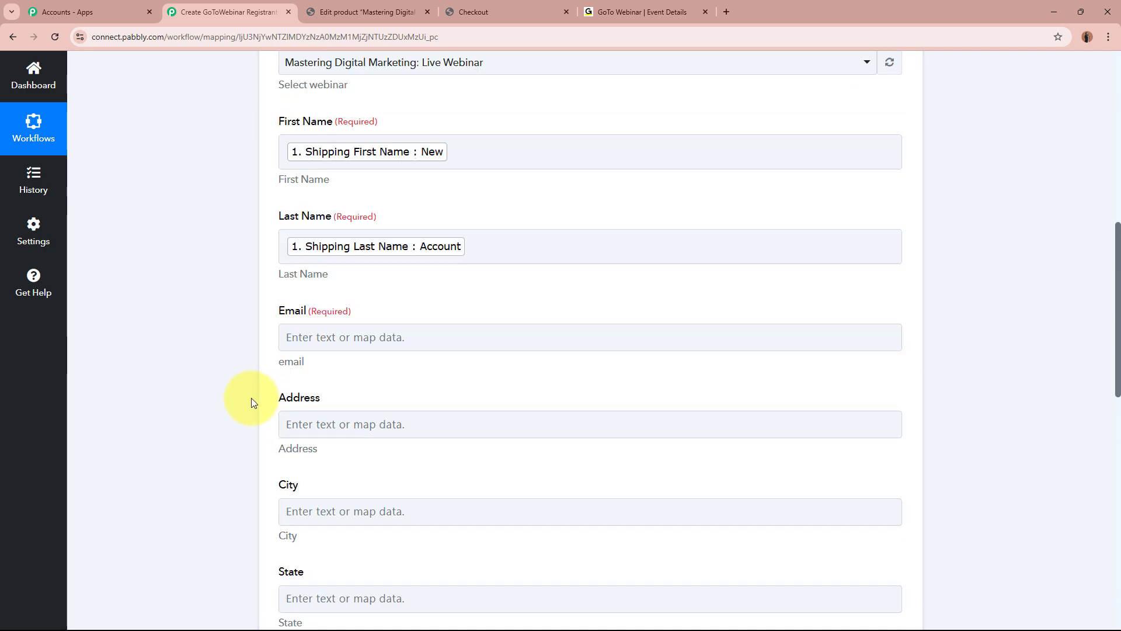
{"action": "left_click", "coordinate": [326, 279]}
{"action": "left_click", "coordinate": [349, 334]}
{"action": "type", "text": "E"}
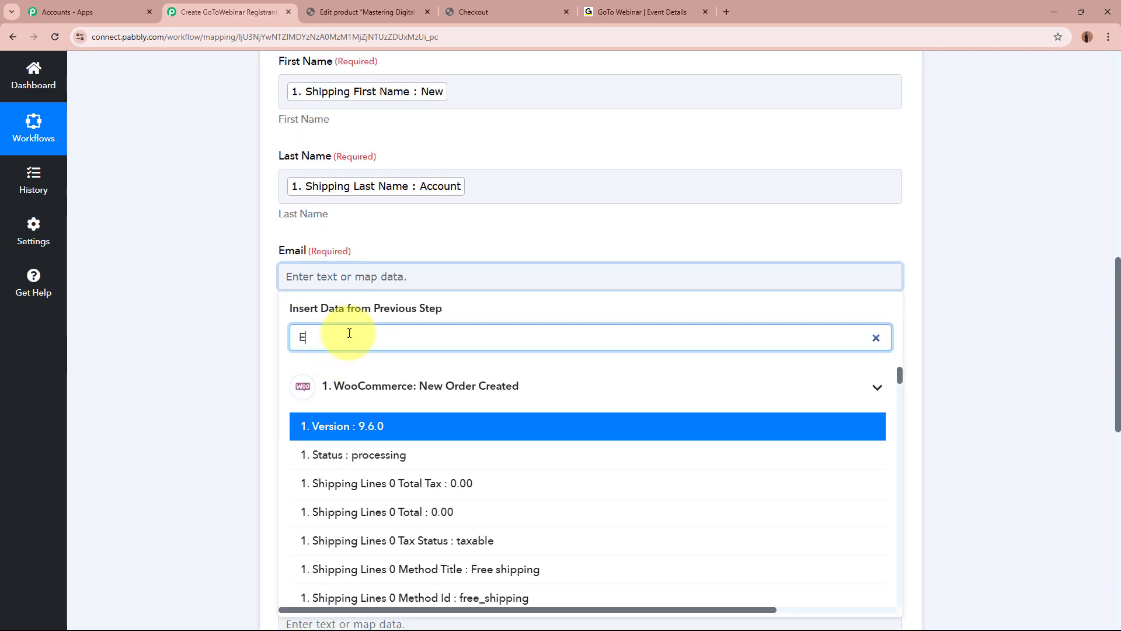
{"action": "type", "text": "MA"}
{"action": "left_click", "coordinate": [333, 425]}
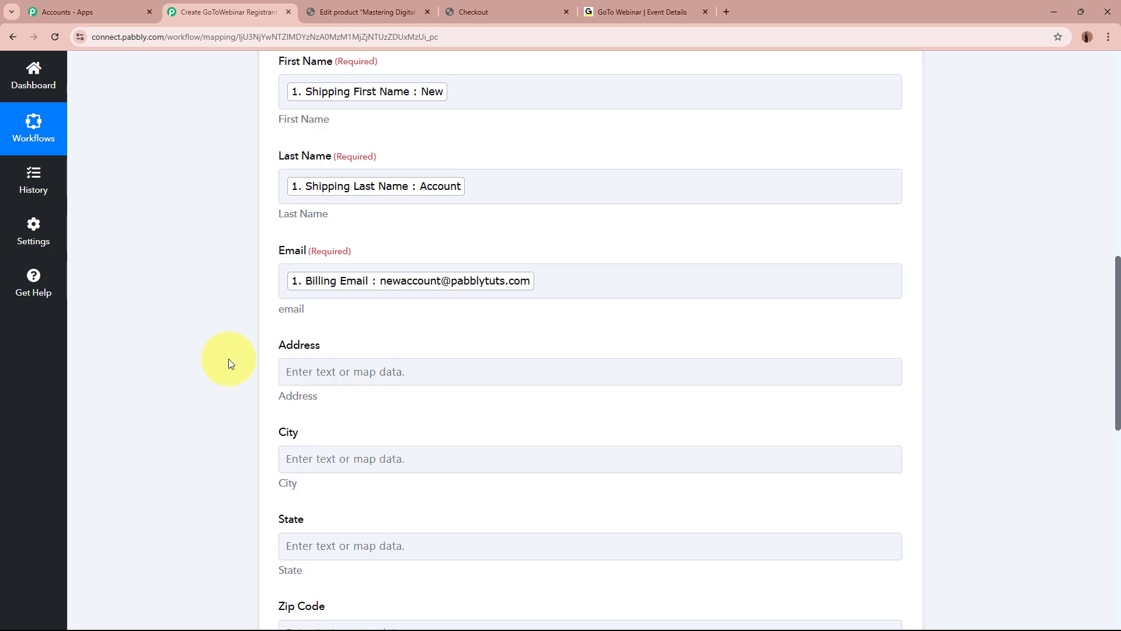
Fill the Address field with Shipping Address 1 and Shipping Address 2.
{"action": "scroll", "coordinate": [263, 333], "scroll_direction": "down", "scroll_amount": 3}
{"action": "left_click", "coordinate": [393, 193]}
{"action": "left_click", "coordinate": [402, 255]}
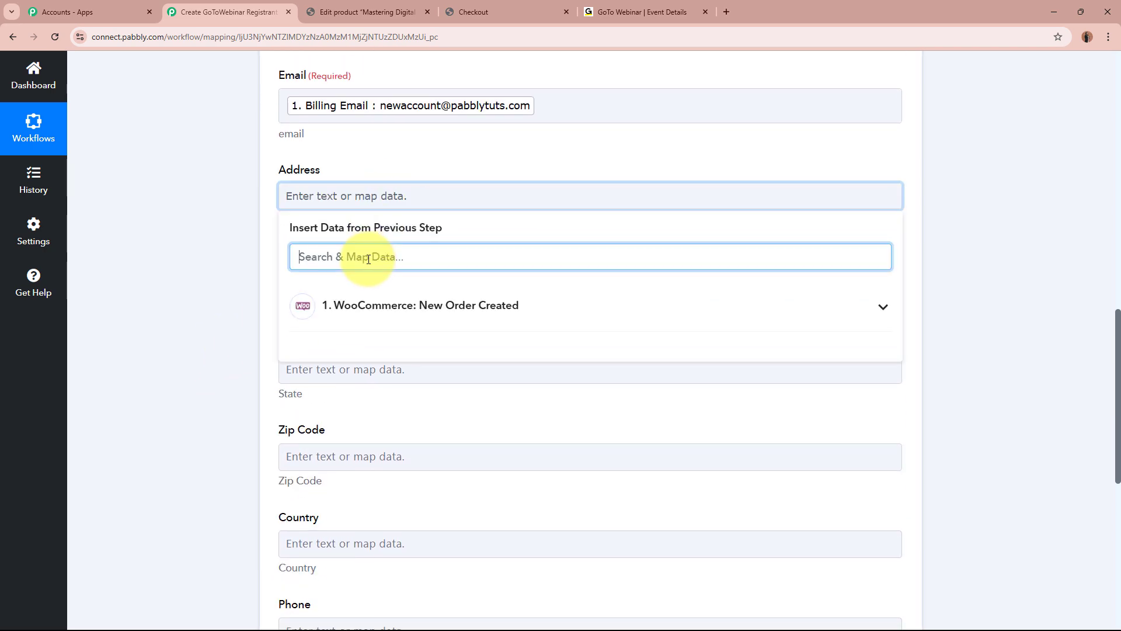
{"action": "type", "text": "ADD"}
{"action": "left_click", "coordinate": [384, 367]}
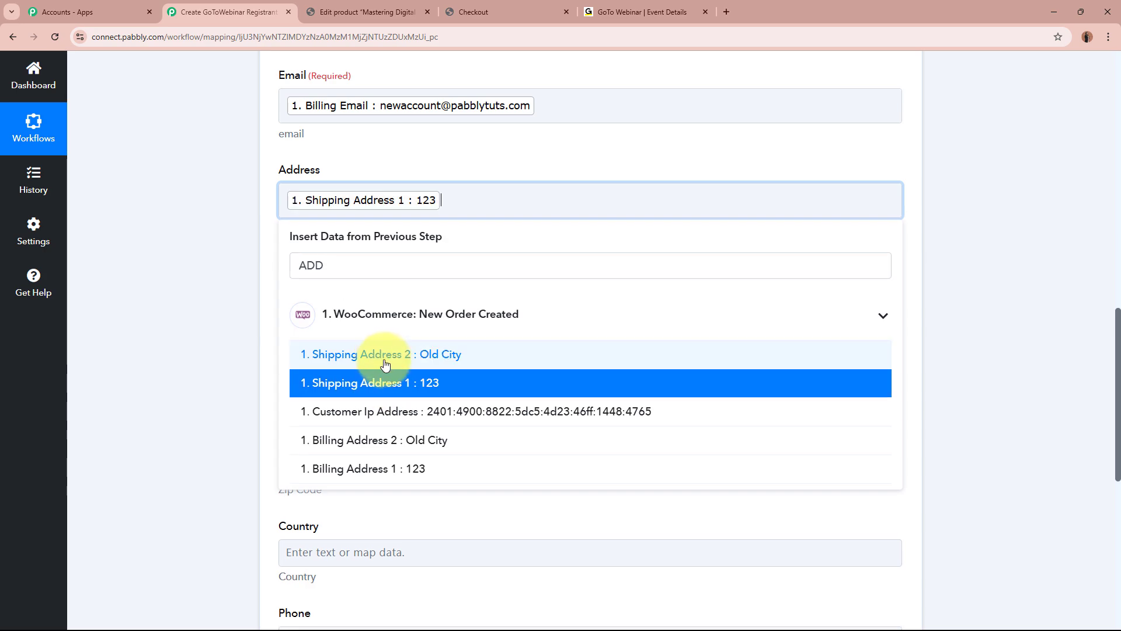
{"action": "left_click", "coordinate": [386, 355]}
{"action": "left_click", "coordinate": [240, 283]}
{"action": "left_click", "coordinate": [355, 290]}
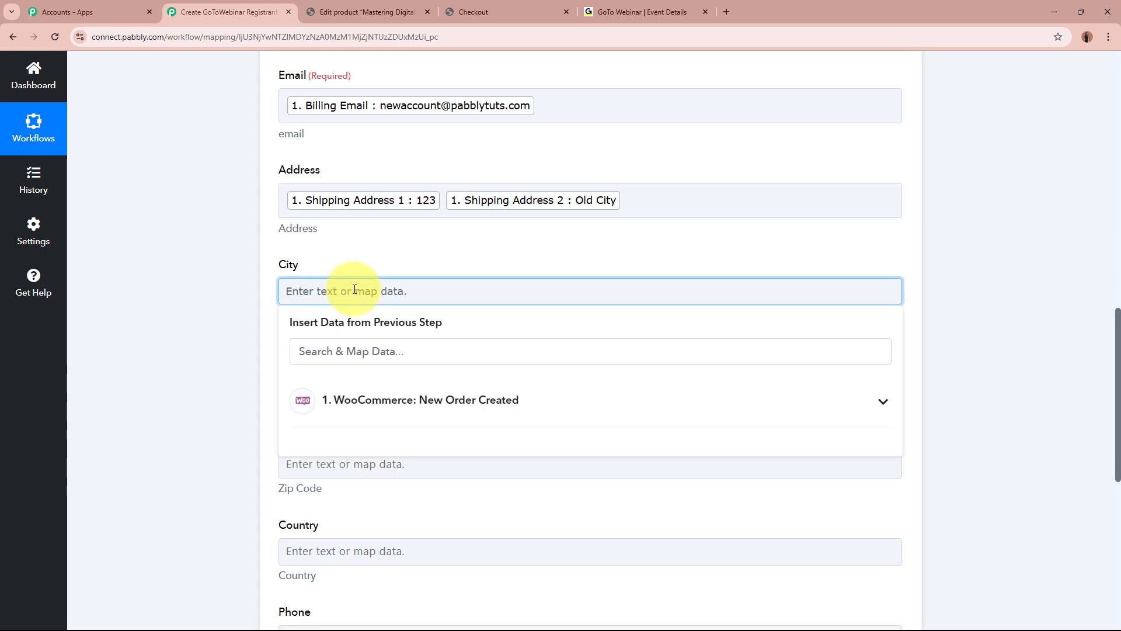
{"action": "left_click", "coordinate": [363, 352]}
Map Shipping City into City and Shipping State into State.
{"action": "type", "text": "CITY"}
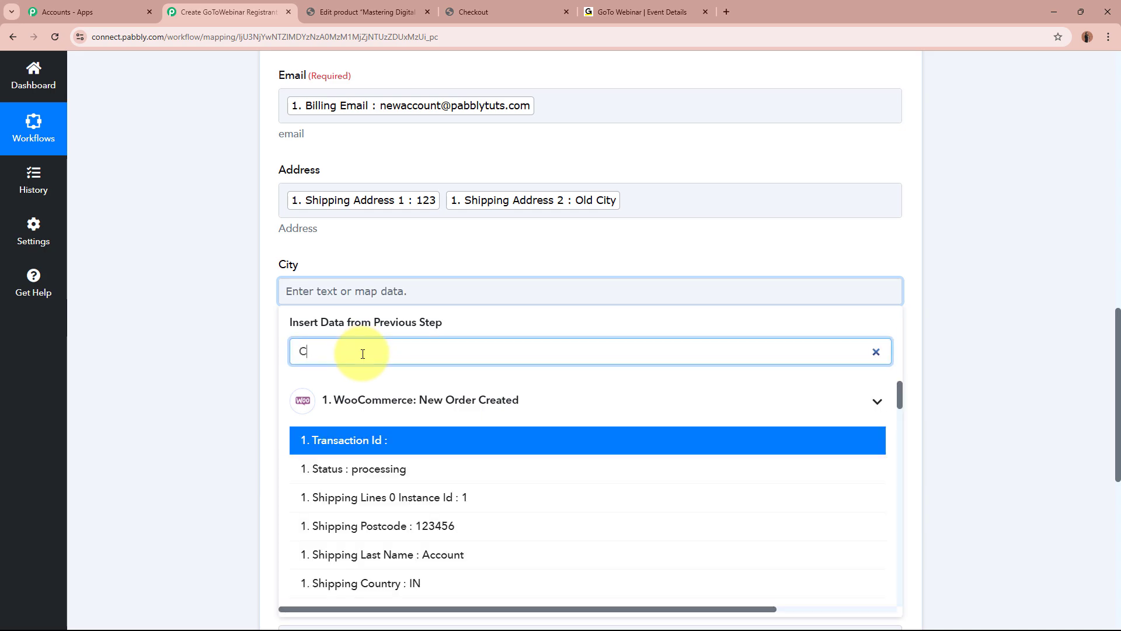
{"action": "key", "text": "Return"}
{"action": "left_click", "coordinate": [220, 366]}
{"action": "scroll", "coordinate": [220, 365], "scroll_direction": "down", "scroll_amount": 4}
{"action": "left_click", "coordinate": [411, 151]}
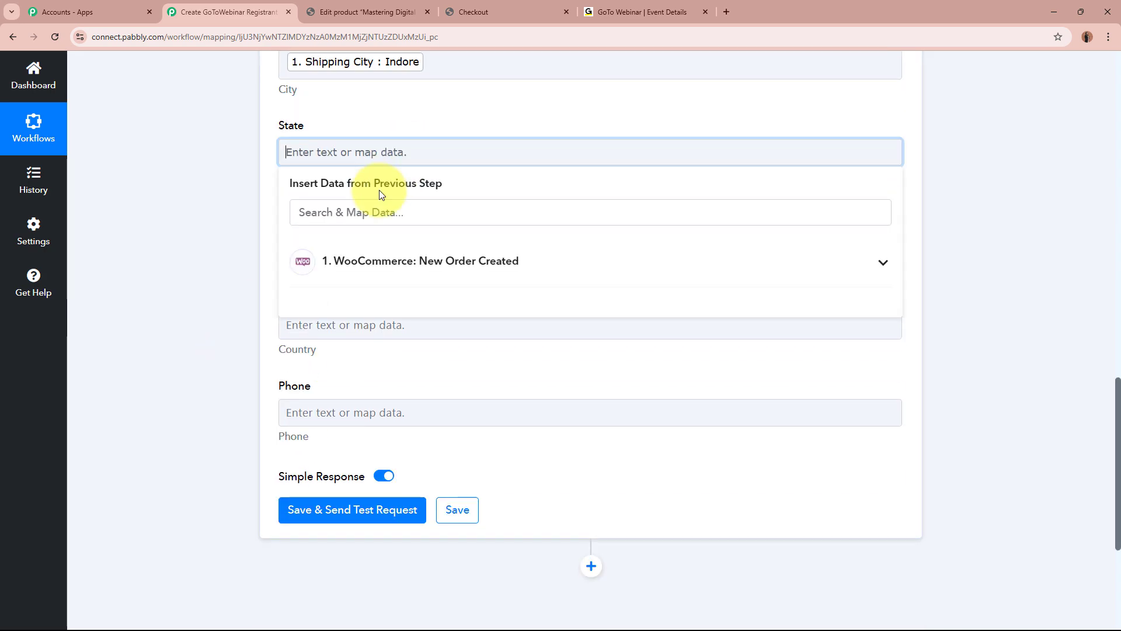
{"action": "left_click", "coordinate": [368, 213]}
{"action": "type", "text": "ST"}
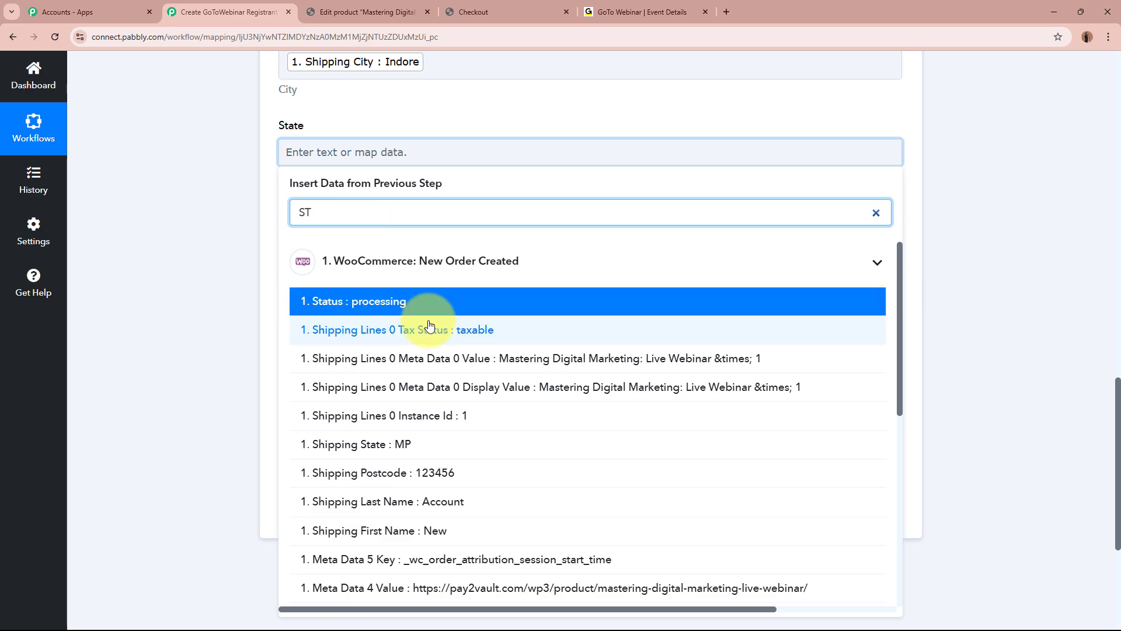
{"action": "type", "text": "ATE"}
{"action": "left_click", "coordinate": [407, 308]}
Map Shipping Postcode into Zip Code and Shipping Country into Country.
{"action": "left_click", "coordinate": [435, 257]}
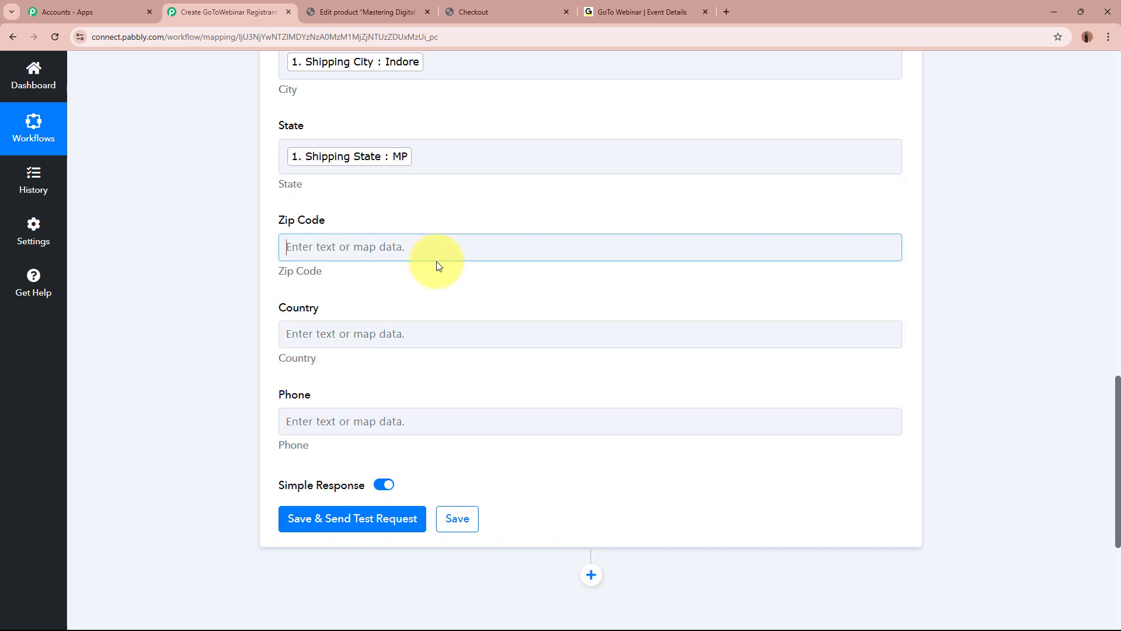
{"action": "left_click", "coordinate": [378, 315]}
{"action": "type", "text": "CODE"}
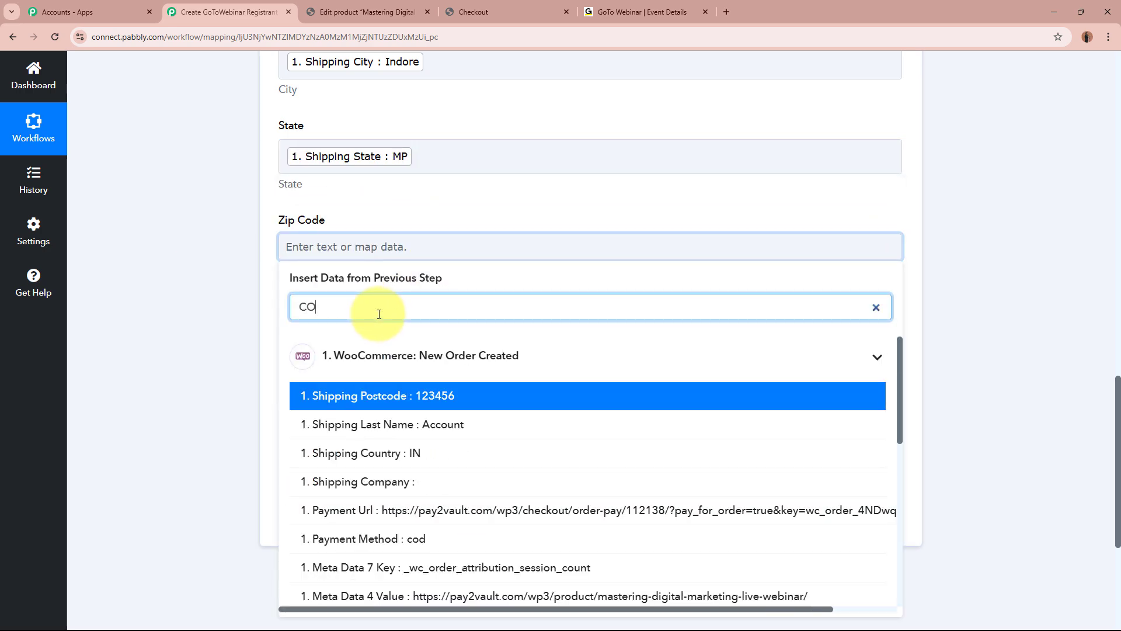
{"action": "left_click", "coordinate": [415, 387]}
{"action": "left_click", "coordinate": [393, 341]}
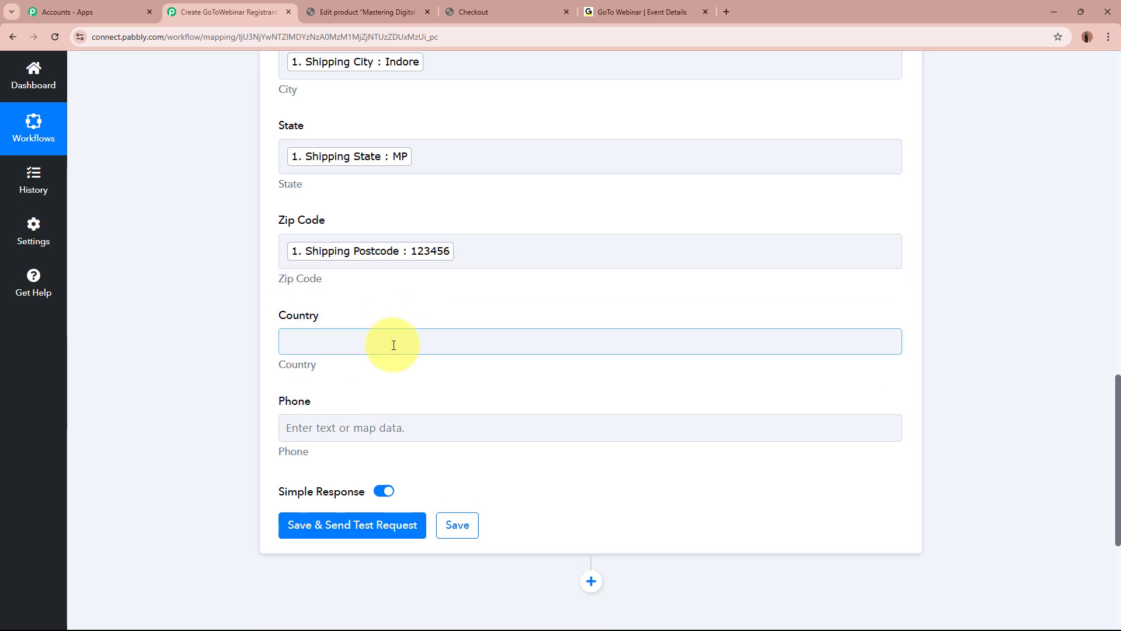
{"action": "type", "text": "COU"}
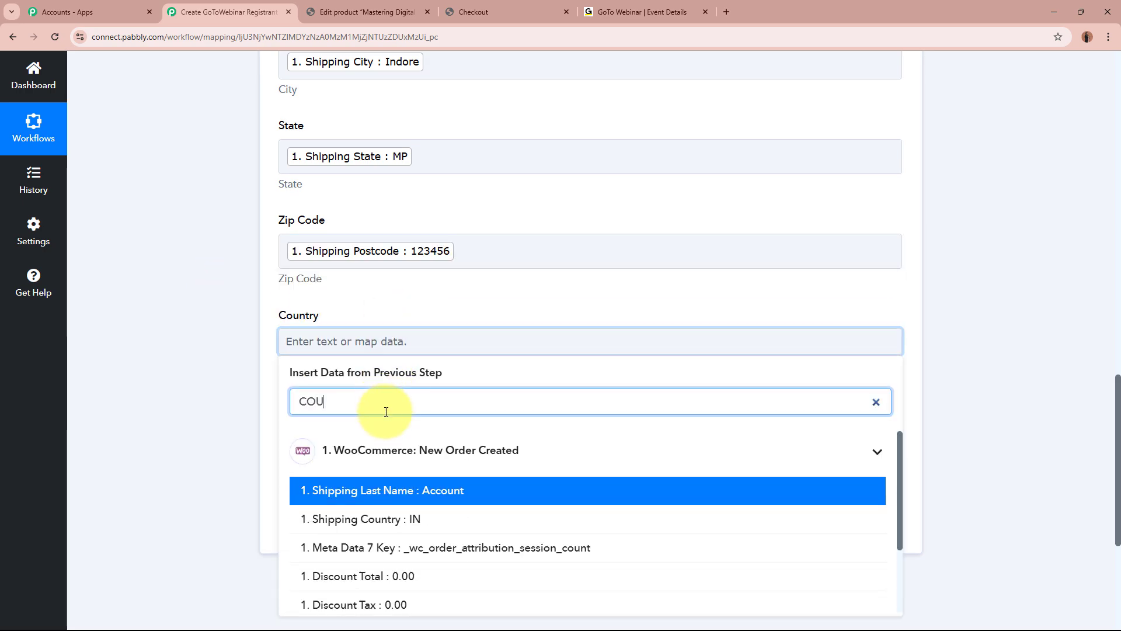
{"action": "left_click", "coordinate": [403, 519]}
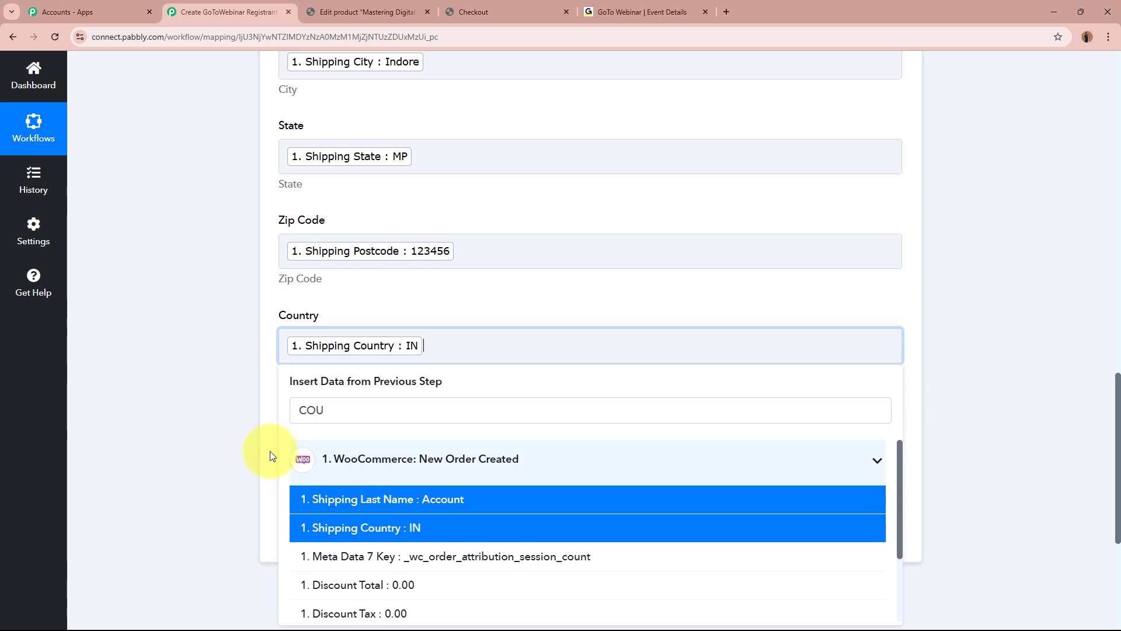
{"action": "left_click", "coordinate": [164, 405]}
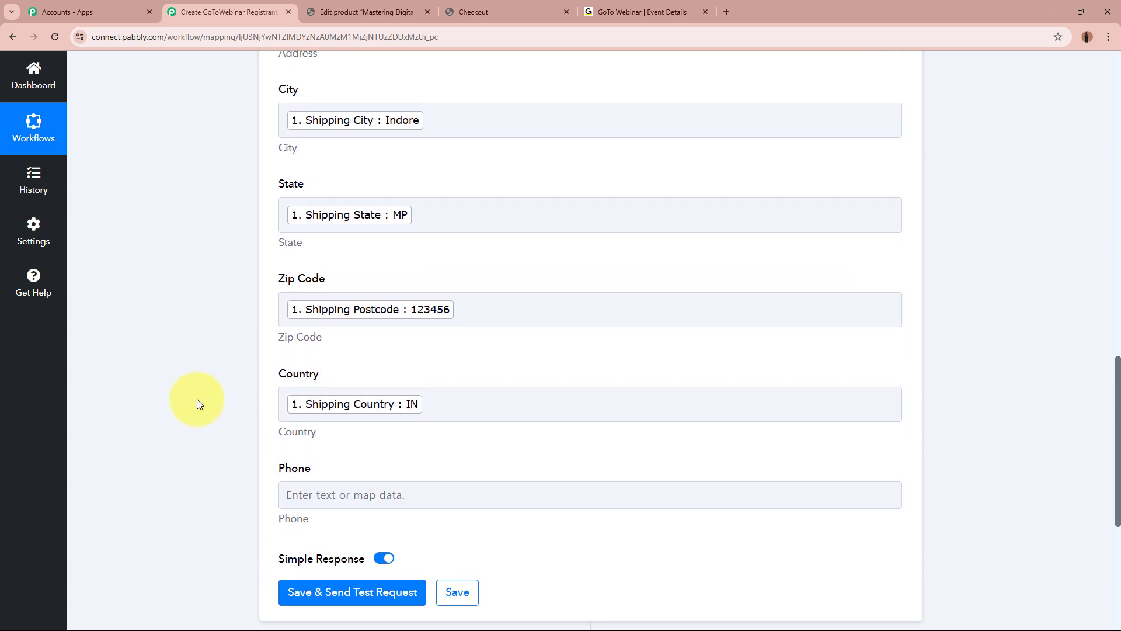
Map Billing Phone into the registrant's Phone field.
{"action": "scroll", "coordinate": [197, 398], "scroll_direction": "down", "scroll_amount": 5}
{"action": "left_click", "coordinate": [389, 215]}
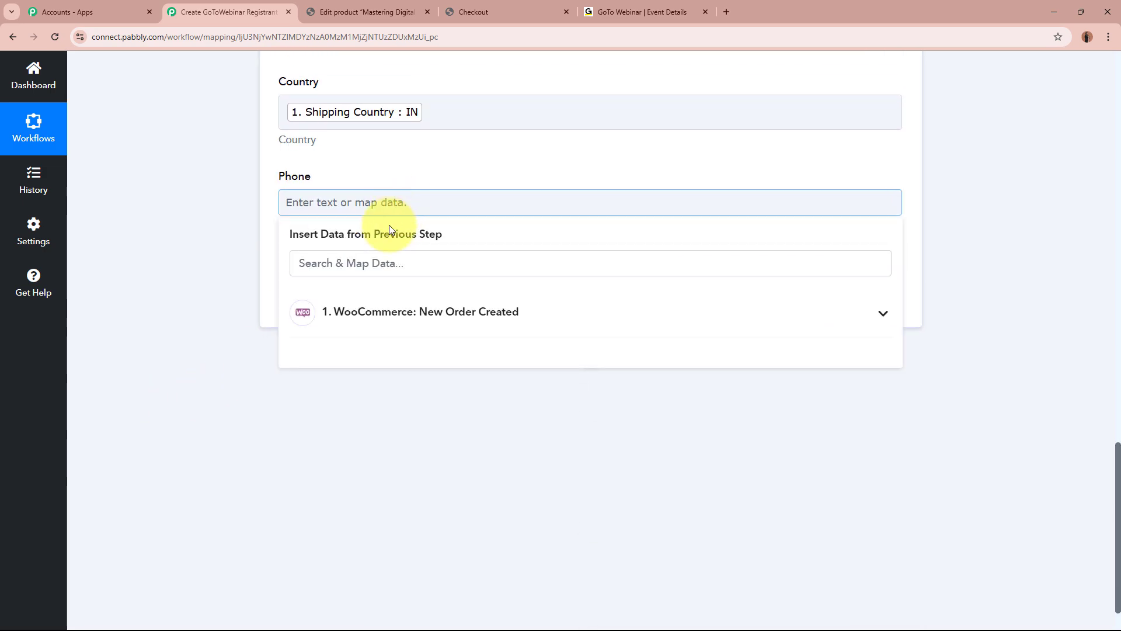
{"action": "left_click", "coordinate": [389, 325]}
{"action": "left_click", "coordinate": [403, 252]}
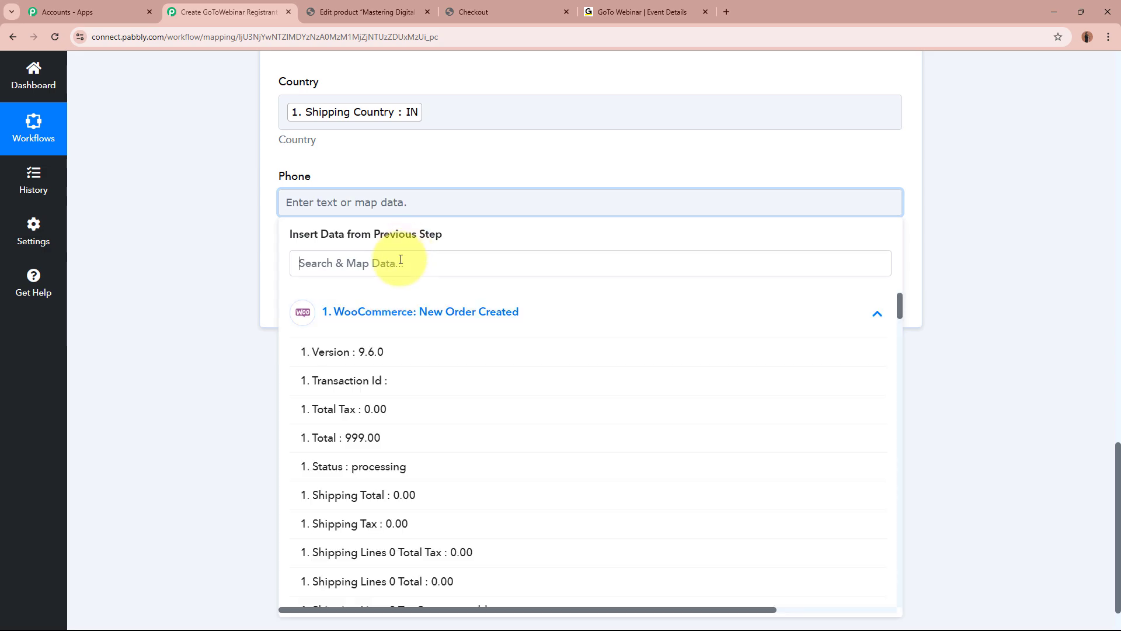
{"action": "type", "text": "PHO"}
{"action": "left_click", "coordinate": [407, 380]}
{"action": "left_click", "coordinate": [187, 331]}
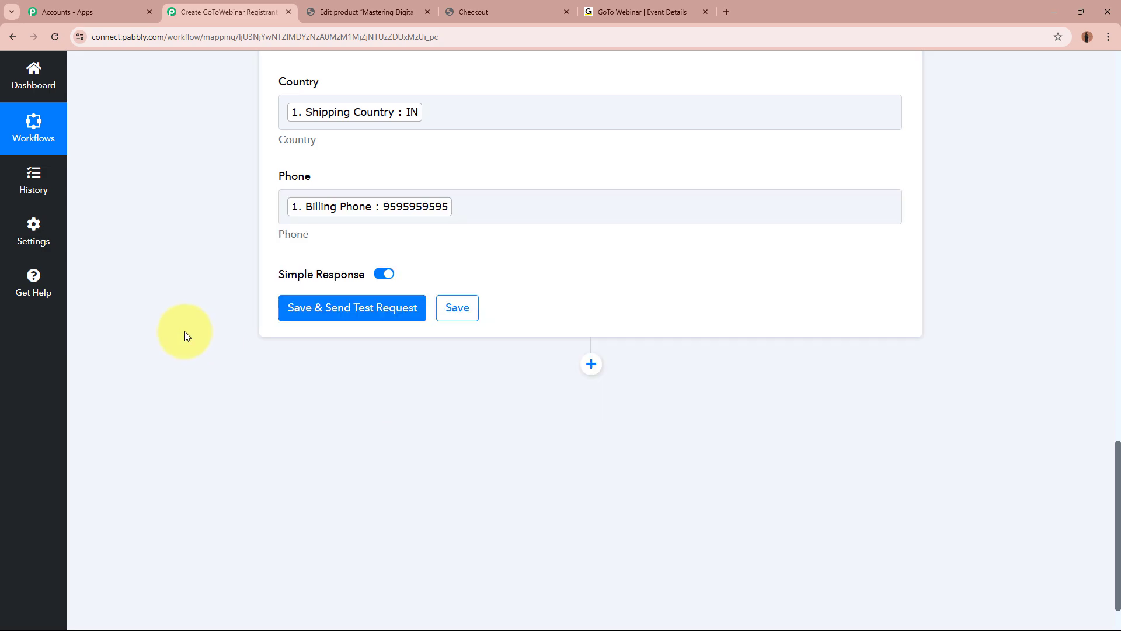
{"action": "middle_click", "coordinate": [190, 285]}
Review the GoToWebinar test response, checking the returned RegistrantKey, JoinUrl and APPROVED status.
{"action": "scroll", "coordinate": [191, 284], "scroll_direction": "up", "scroll_amount": 3}
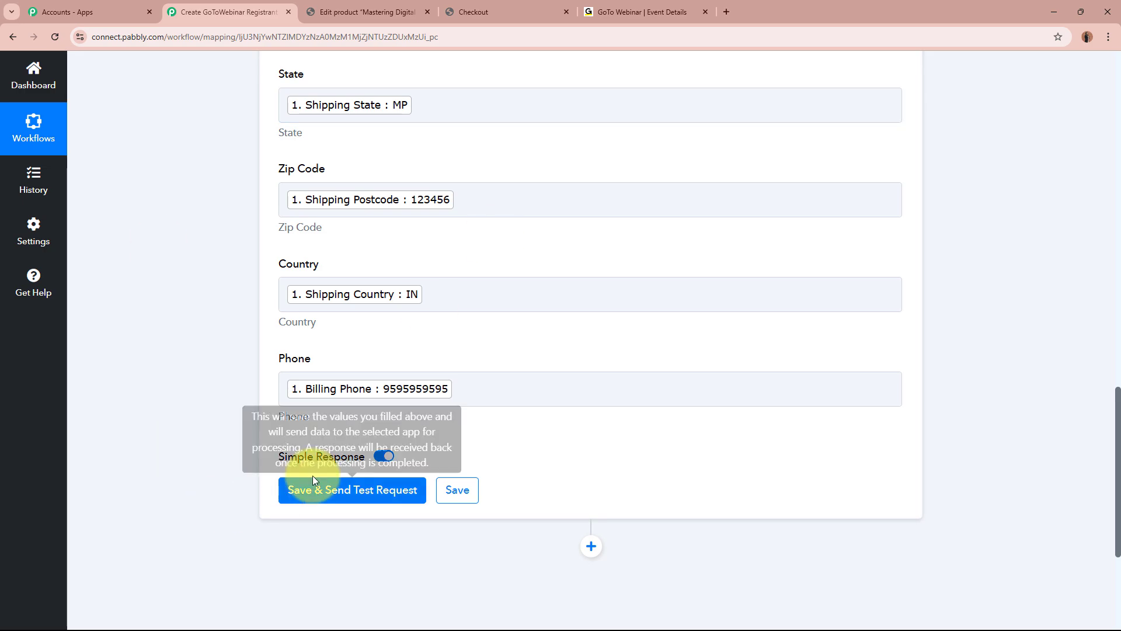
{"action": "scroll", "coordinate": [132, 460], "scroll_direction": "down", "scroll_amount": 4}
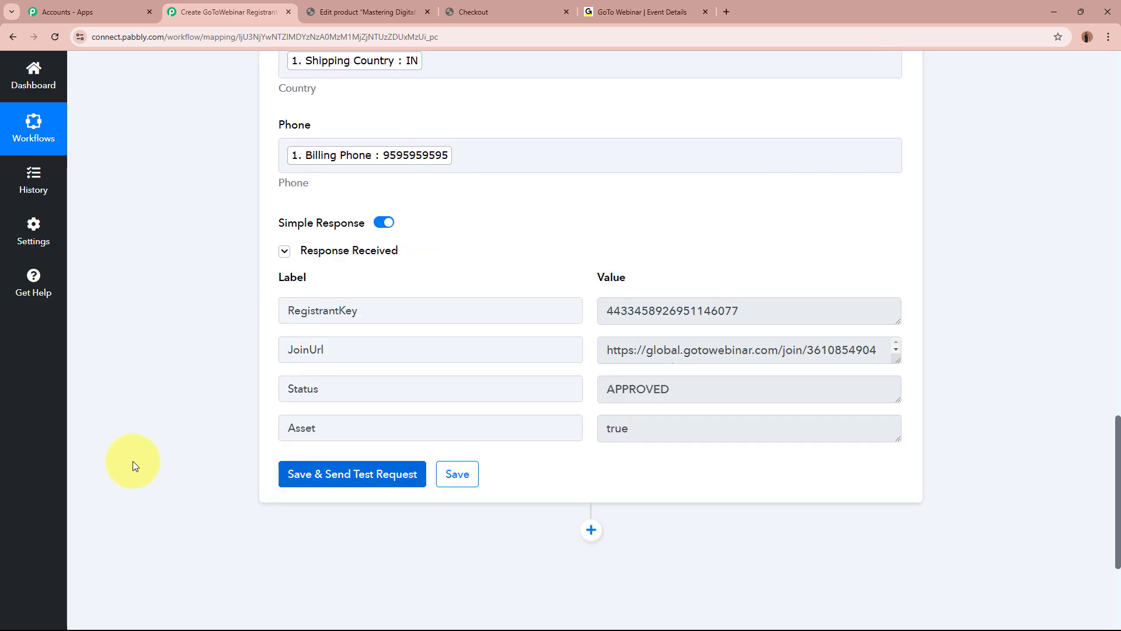
{"action": "left_click_drag", "start_coordinate": [769, 309], "coordinate": [461, 311]}
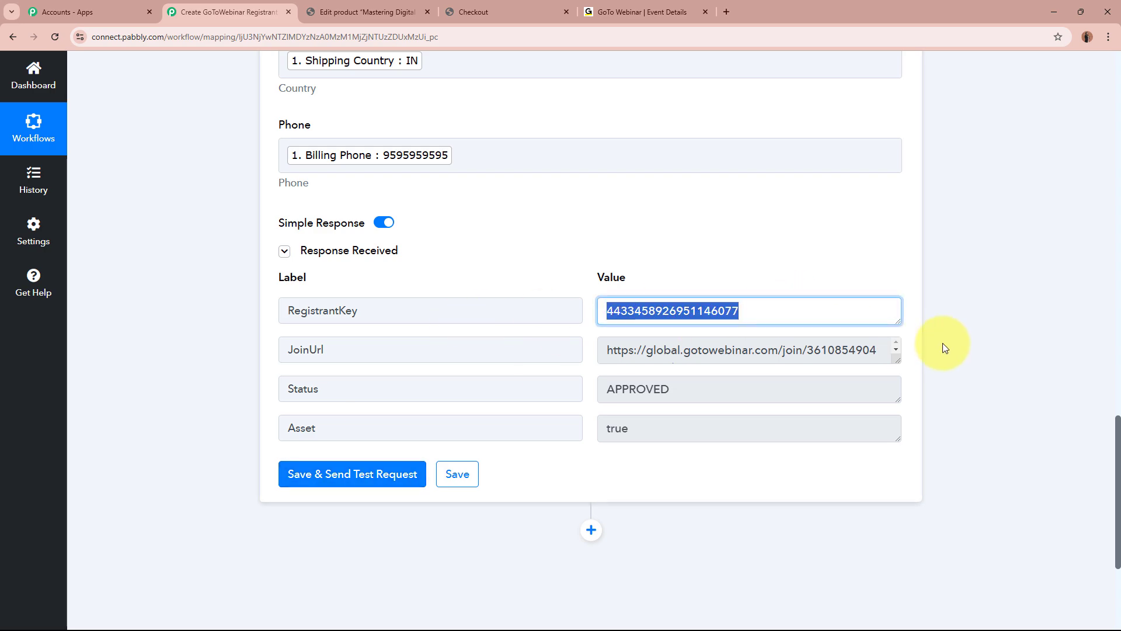
{"action": "left_click", "coordinate": [969, 344]}
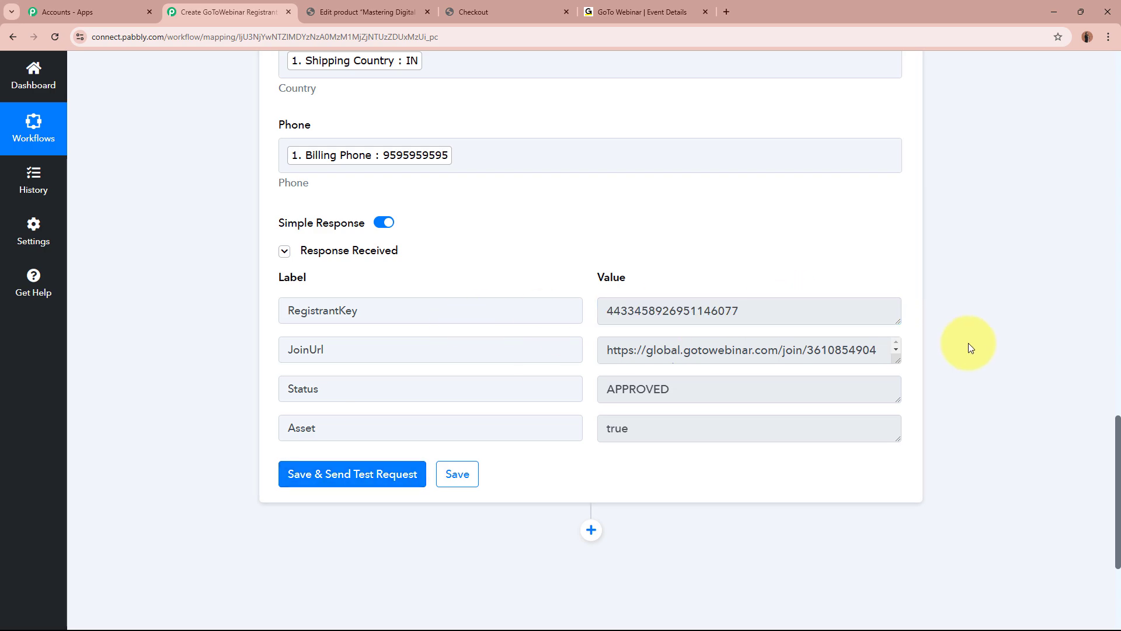
Reload the Mastering Digital Marketing: Live Webinar event page and expand Registration showing 4 registrants.
{"action": "left_click", "coordinate": [630, 12]}
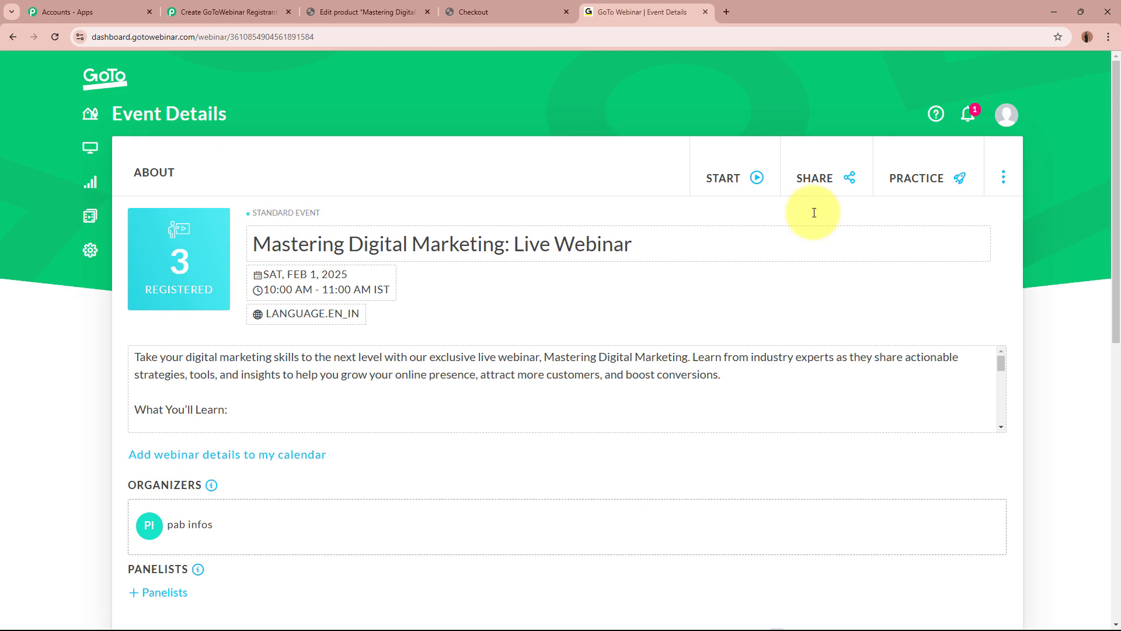
{"action": "key", "text": "F5"}
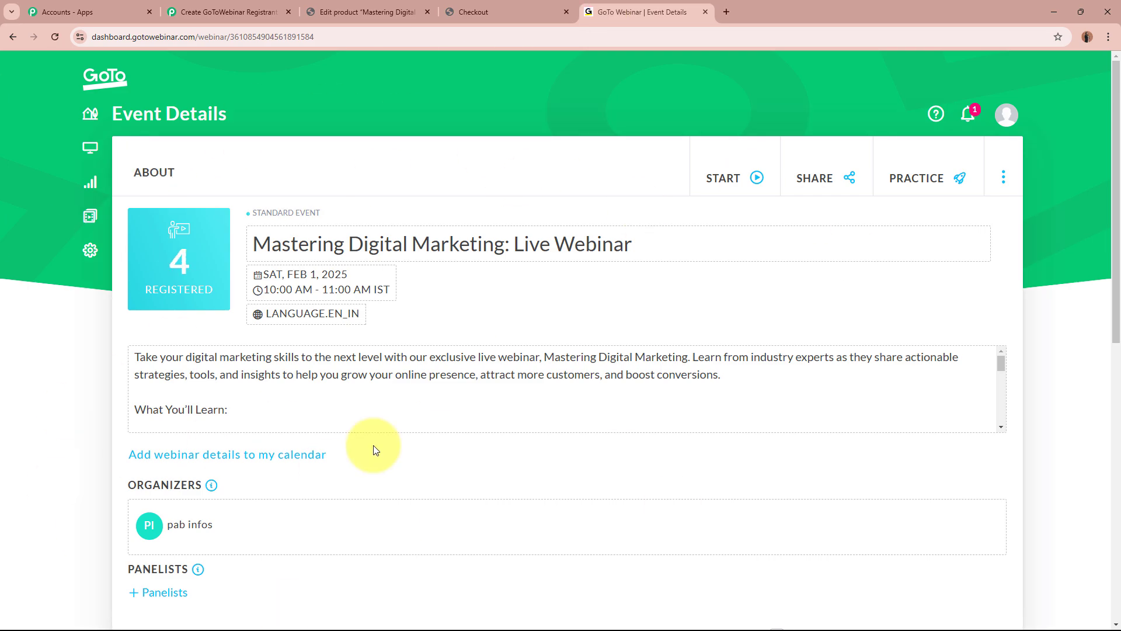
{"action": "scroll", "coordinate": [407, 333], "scroll_direction": "down", "scroll_amount": 10}
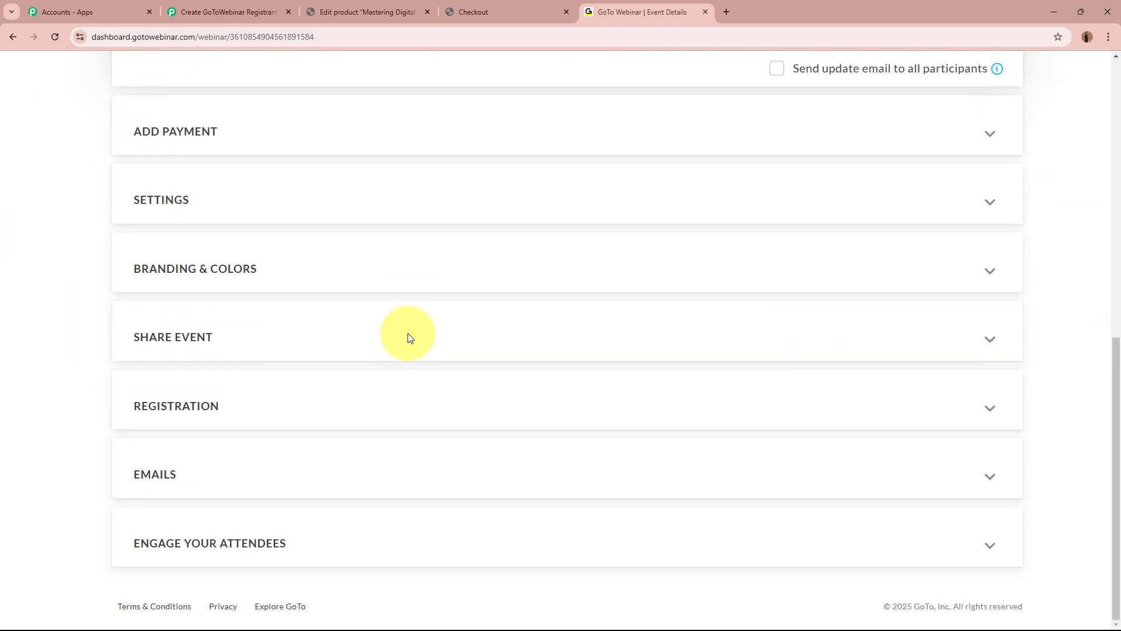
{"action": "left_click", "coordinate": [266, 410]}
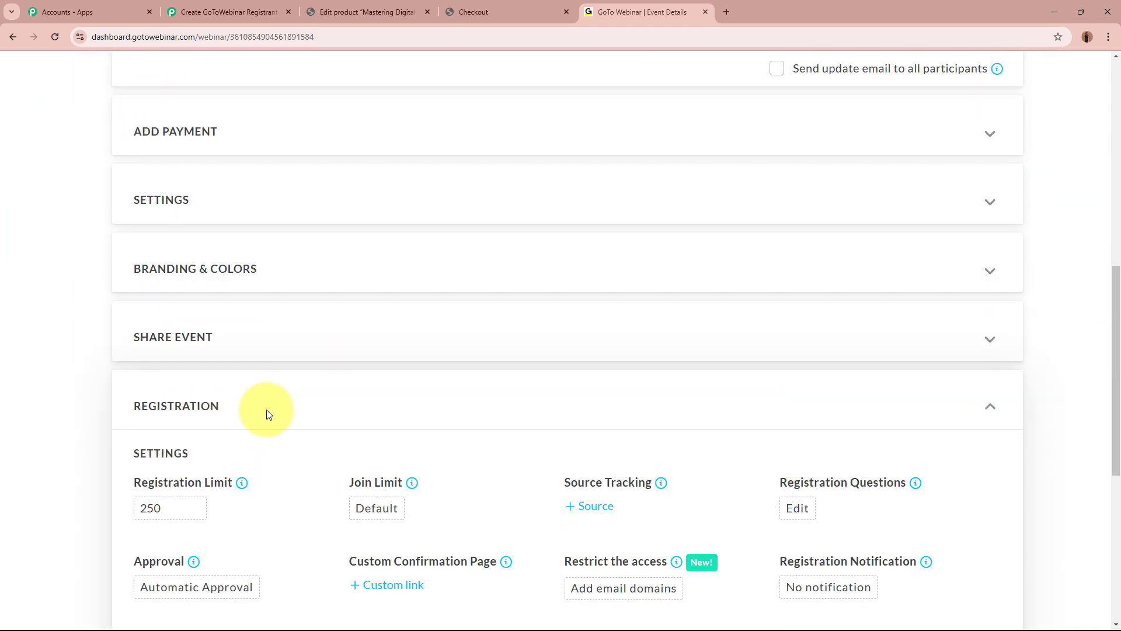
{"action": "scroll", "coordinate": [262, 411], "scroll_direction": "down", "scroll_amount": 1}
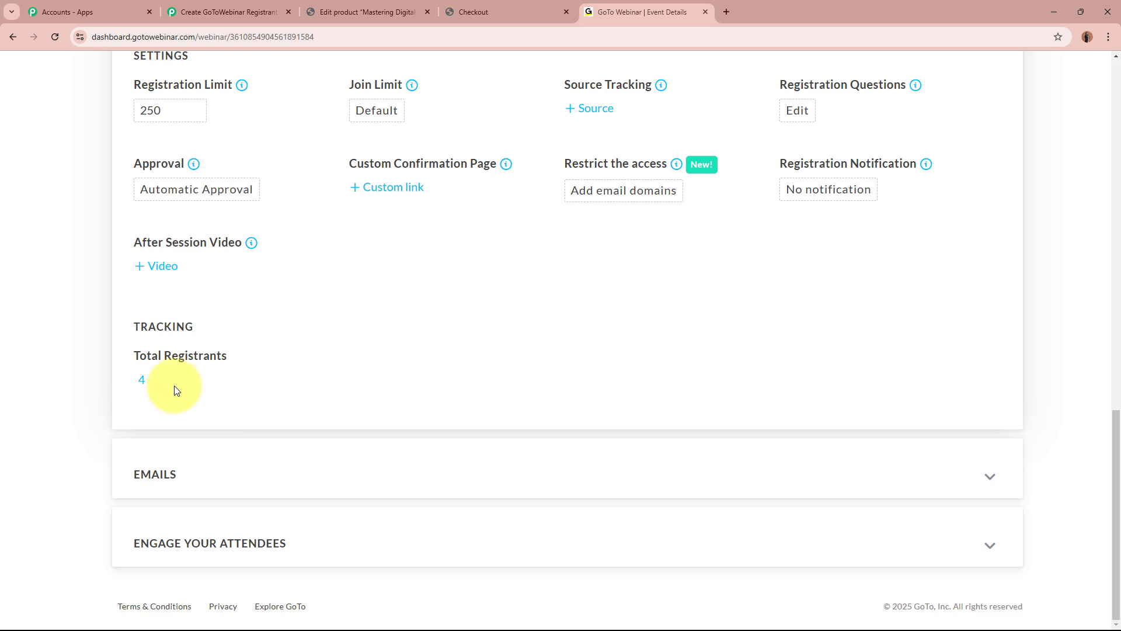
{"action": "left_click", "coordinate": [141, 381]}
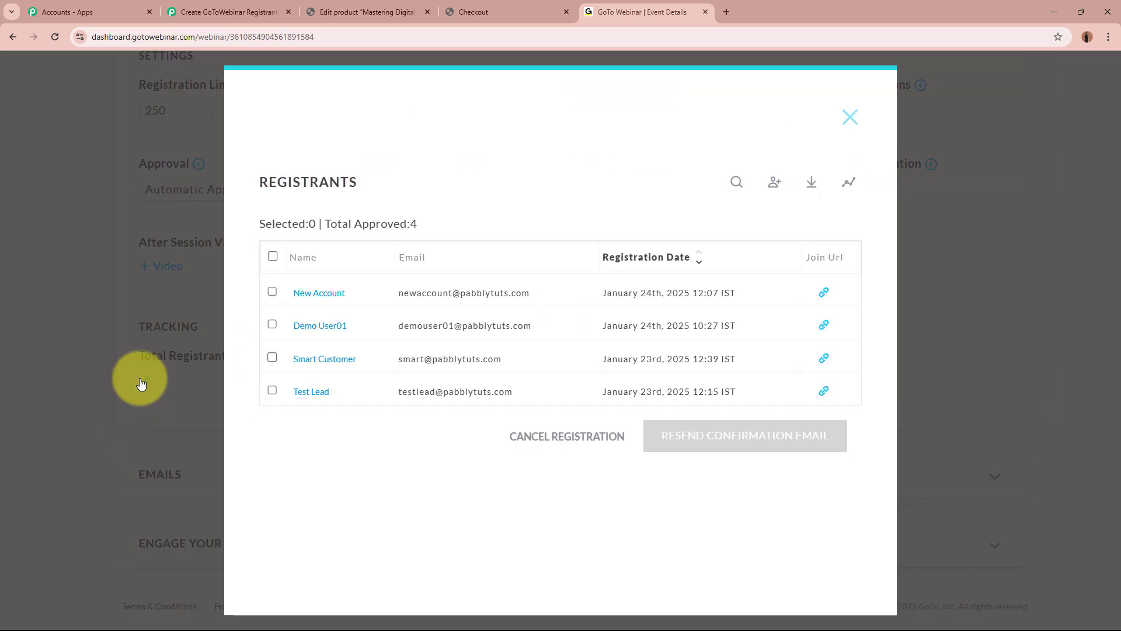
{"action": "left_click", "coordinate": [331, 294]}
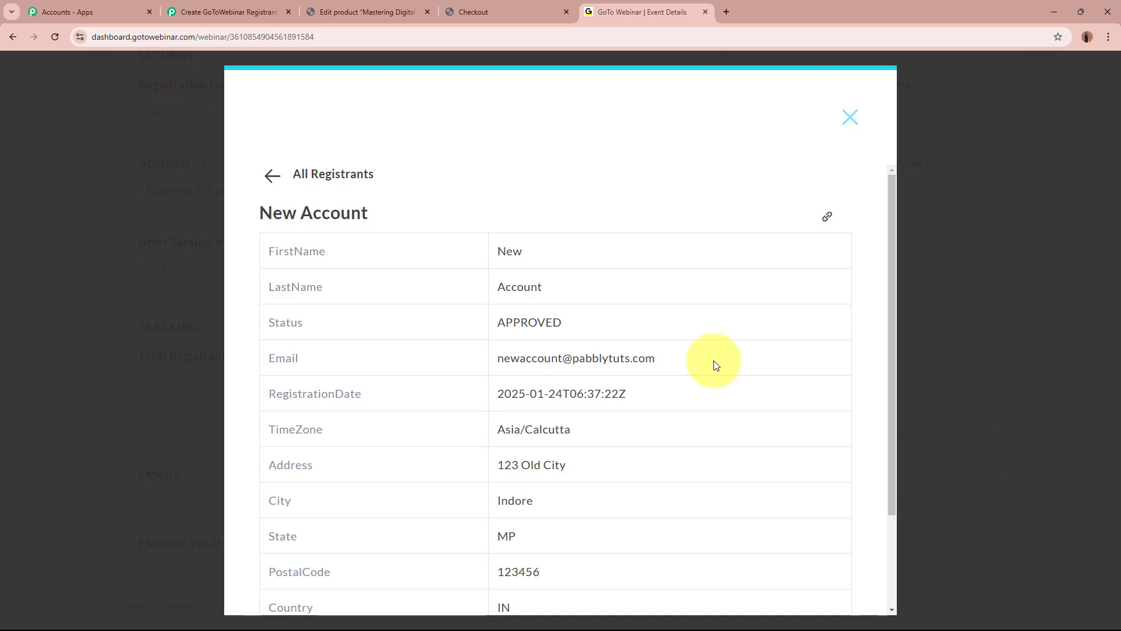
{"action": "scroll", "coordinate": [716, 365], "scroll_direction": "down", "scroll_amount": 2}
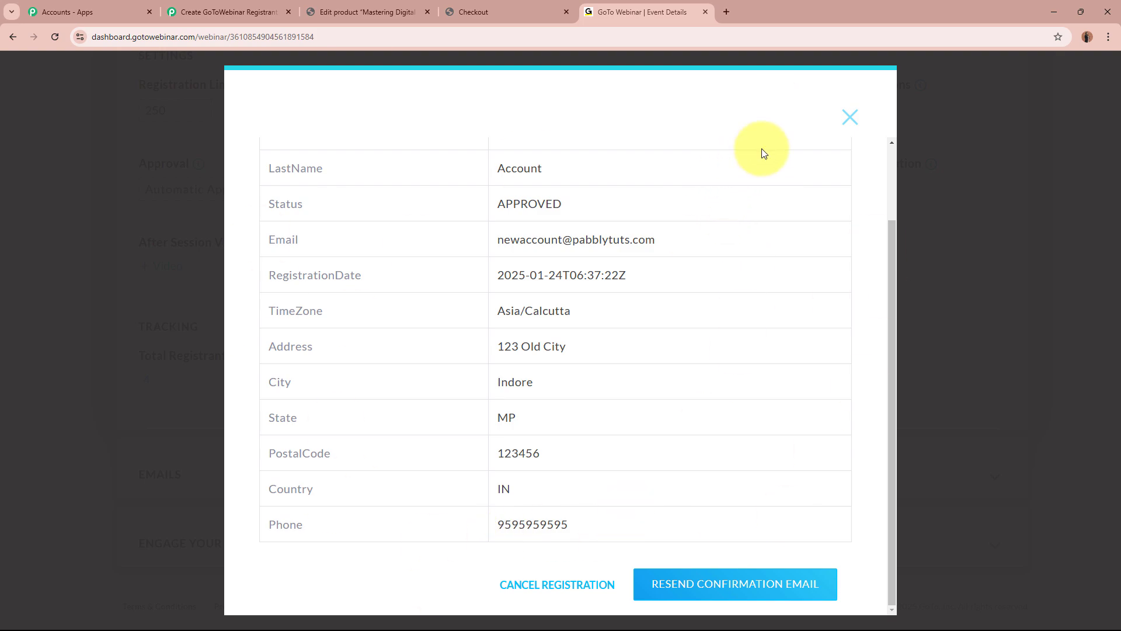
{"action": "left_click", "coordinate": [851, 118]}
{"action": "scroll", "coordinate": [839, 118], "scroll_direction": "up", "scroll_amount": 15}
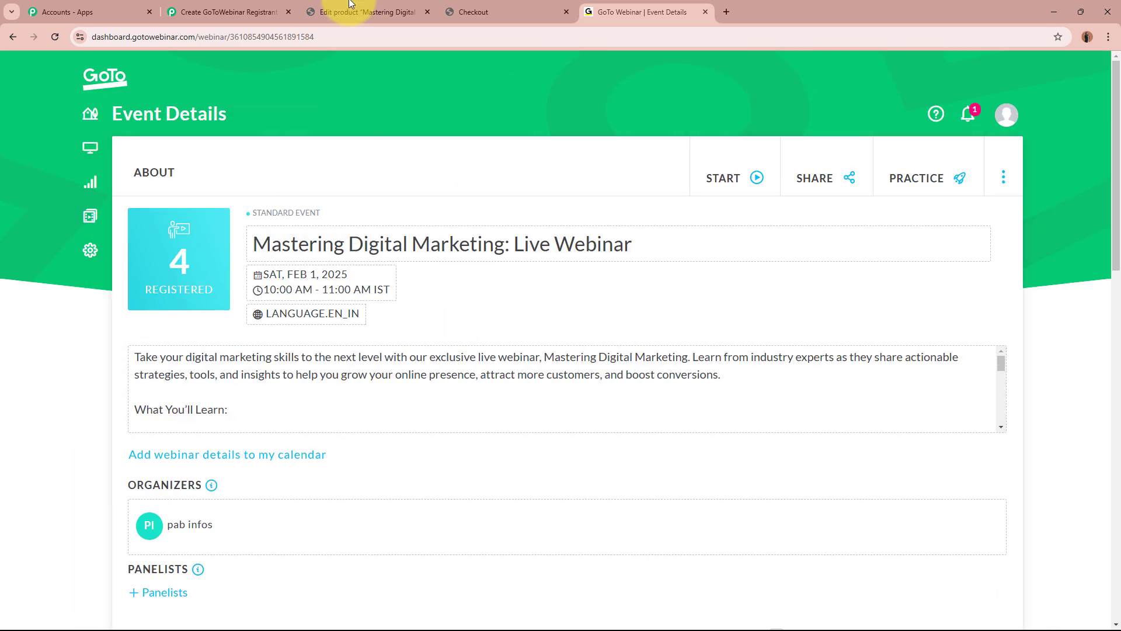
Return to the Pabbly workflow and collapse the GoToWebinar Create Registrant step.
{"action": "left_click", "coordinate": [368, 11]}
{"action": "left_click", "coordinate": [636, 11]}
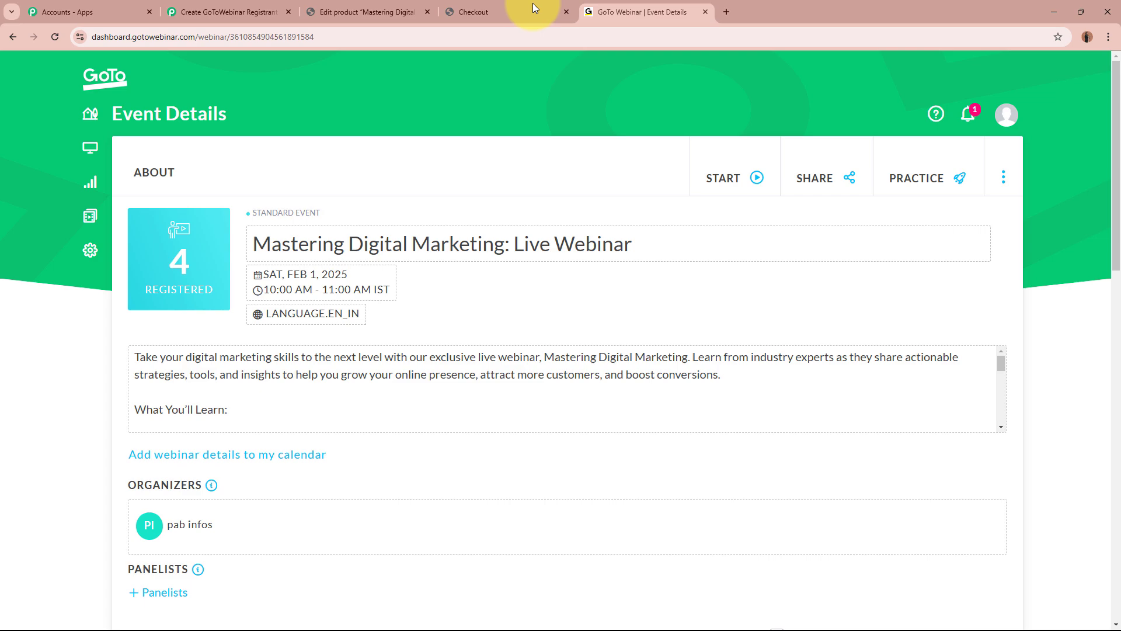
{"action": "left_click", "coordinate": [220, 7]}
{"action": "scroll", "coordinate": [224, 197], "scroll_direction": "up", "scroll_amount": 20}
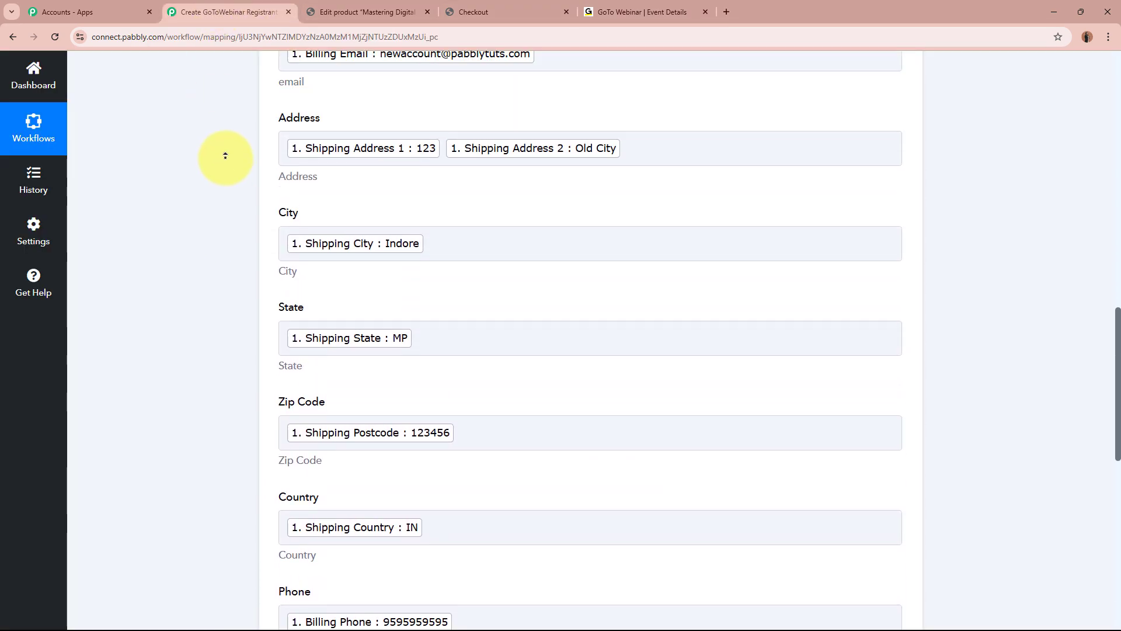
{"action": "scroll", "coordinate": [225, 155], "scroll_direction": "up", "scroll_amount": 4}
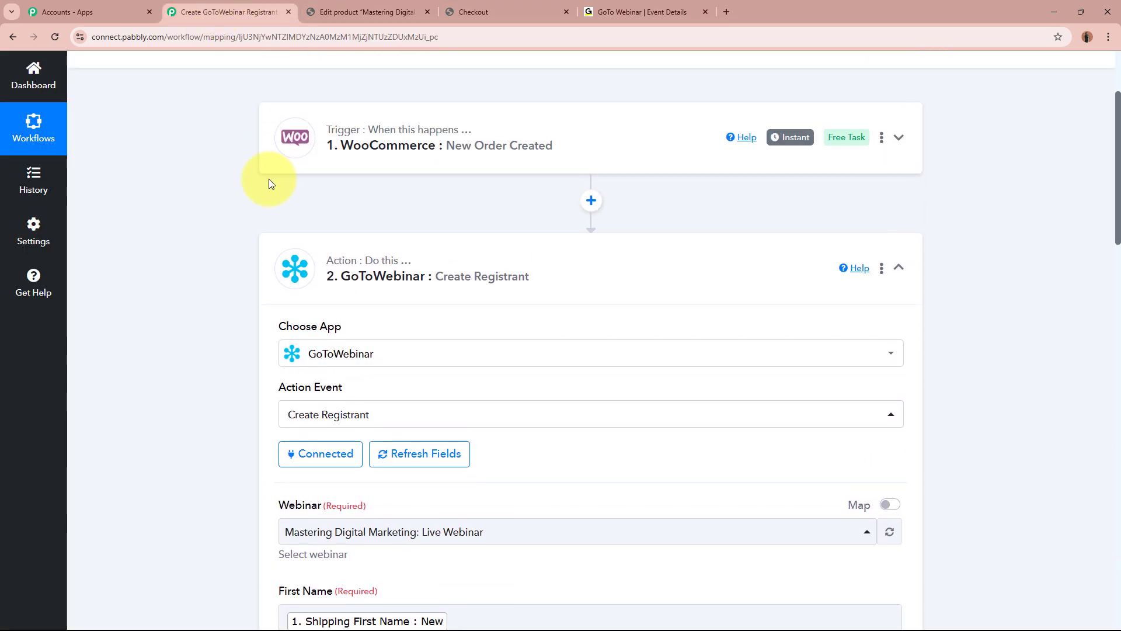
{"action": "left_click", "coordinate": [618, 243]}
{"action": "scroll", "coordinate": [445, 267], "scroll_direction": "up", "scroll_amount": 2}
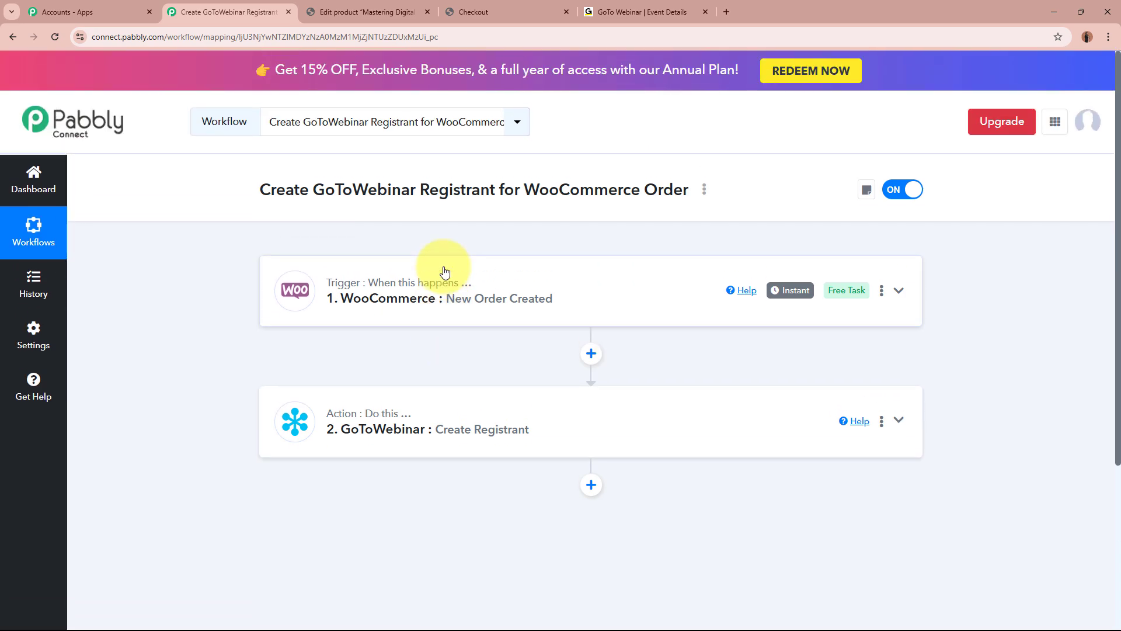